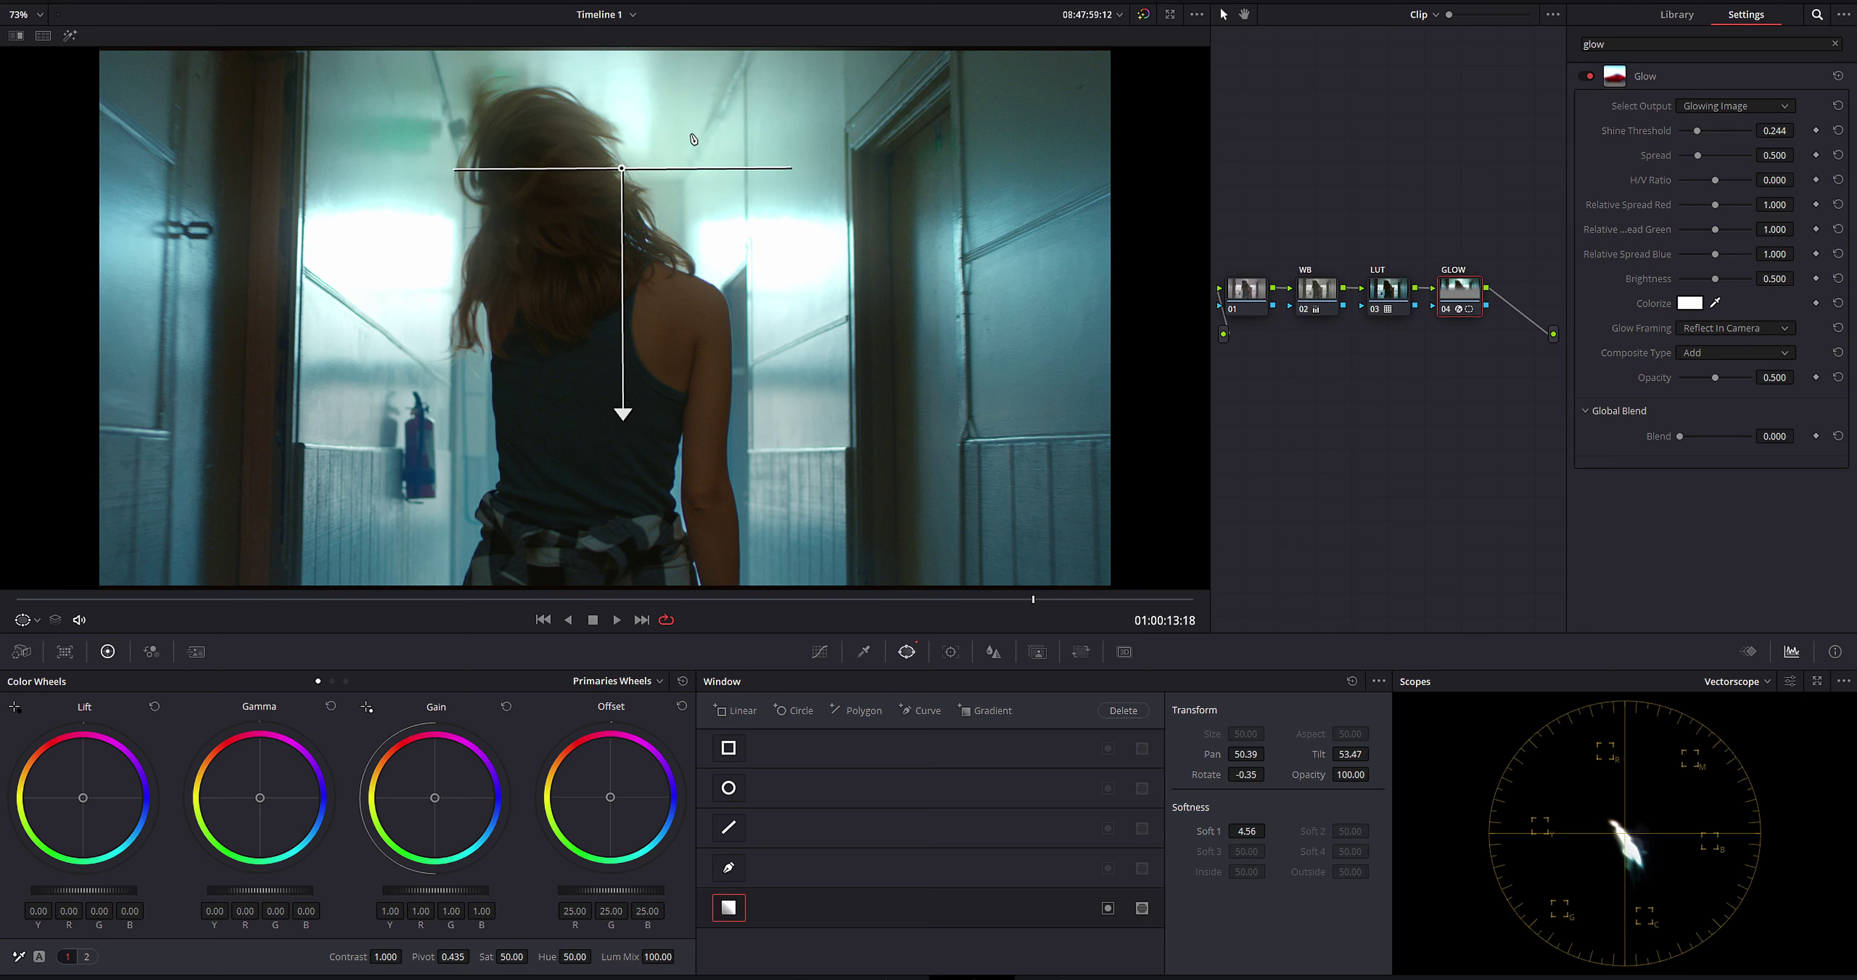
Step: Move the GLOW node's gradient window to about pan 50.61 and tilt 53.92, and reduce its softness to about 2.46
{"action": "mouse_move", "coordinate": [623, 172]}
{"action": "left_mouse_down"}
{"action": "mouse_move", "coordinate": [651, 139]}
{"action": "mouse_move", "coordinate": [657, 165]}
{"action": "mouse_move", "coordinate": [654, 132]}
{"action": "mouse_move", "coordinate": [633, 151]}
{"action": "left_mouse_up"}
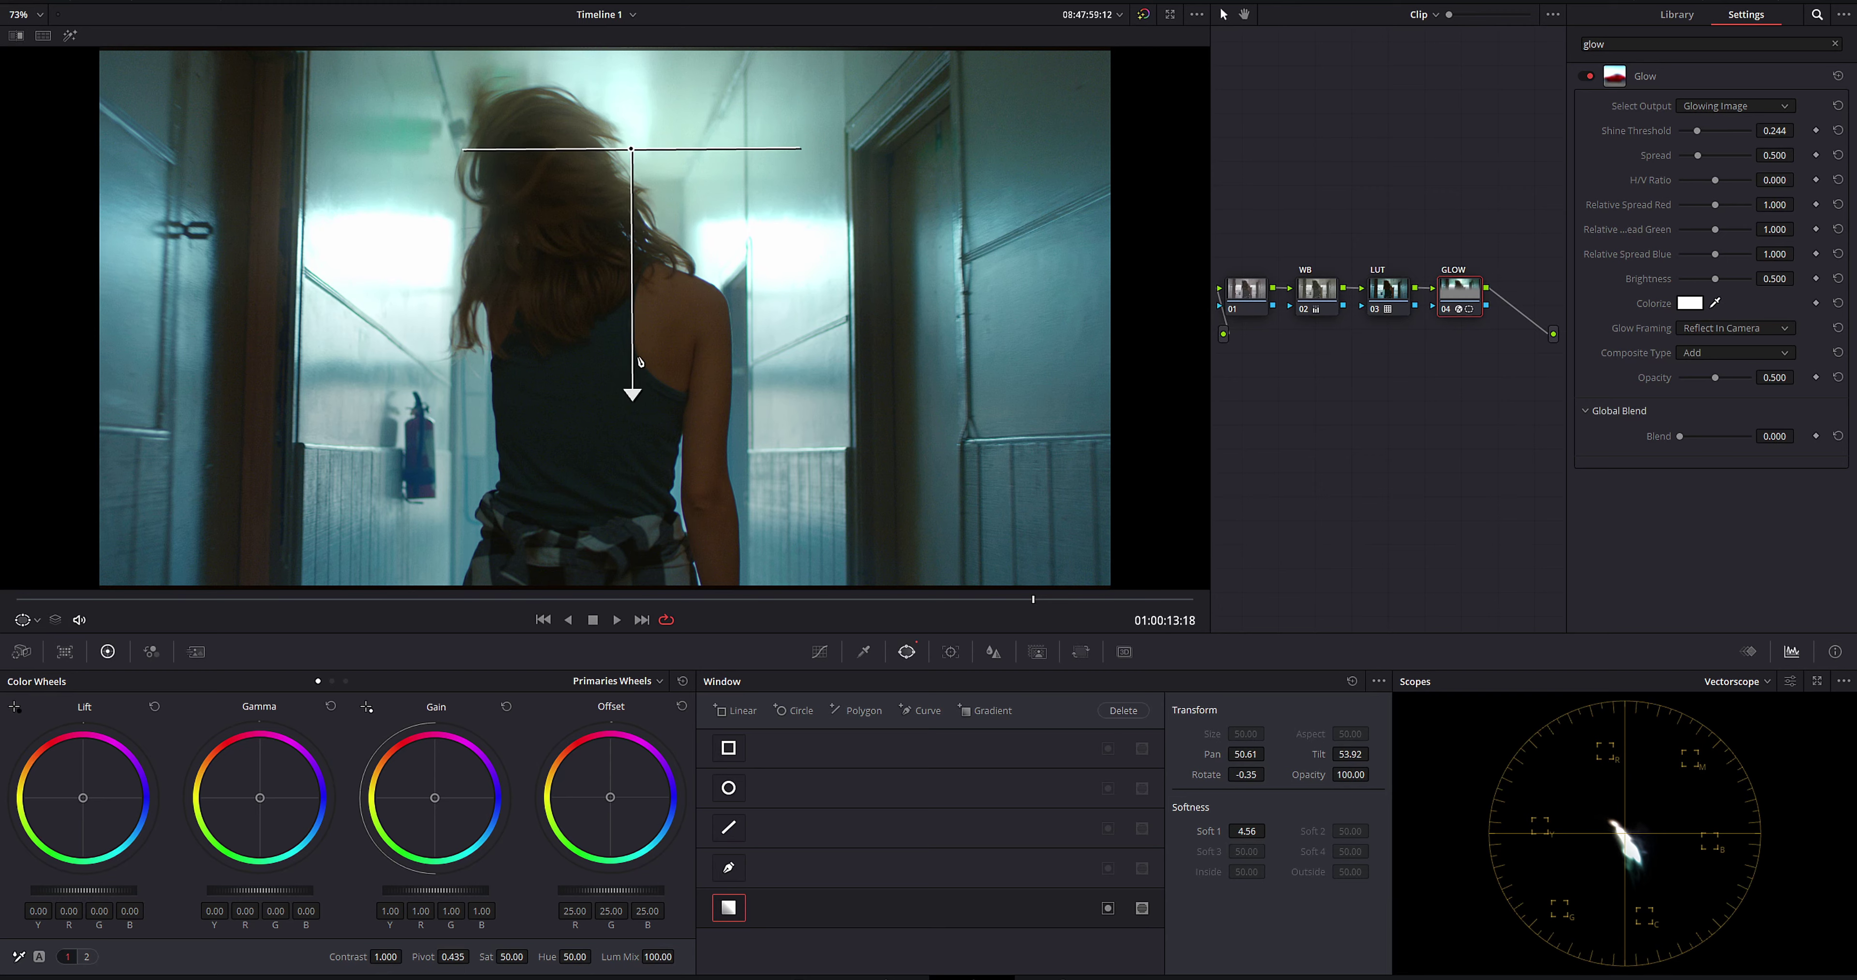
{"action": "left_click_drag", "start_coordinate": [632, 394], "coordinate": [632, 279]}
{"action": "left_click_drag", "start_coordinate": [496, 603], "coordinate": [187, 552]}
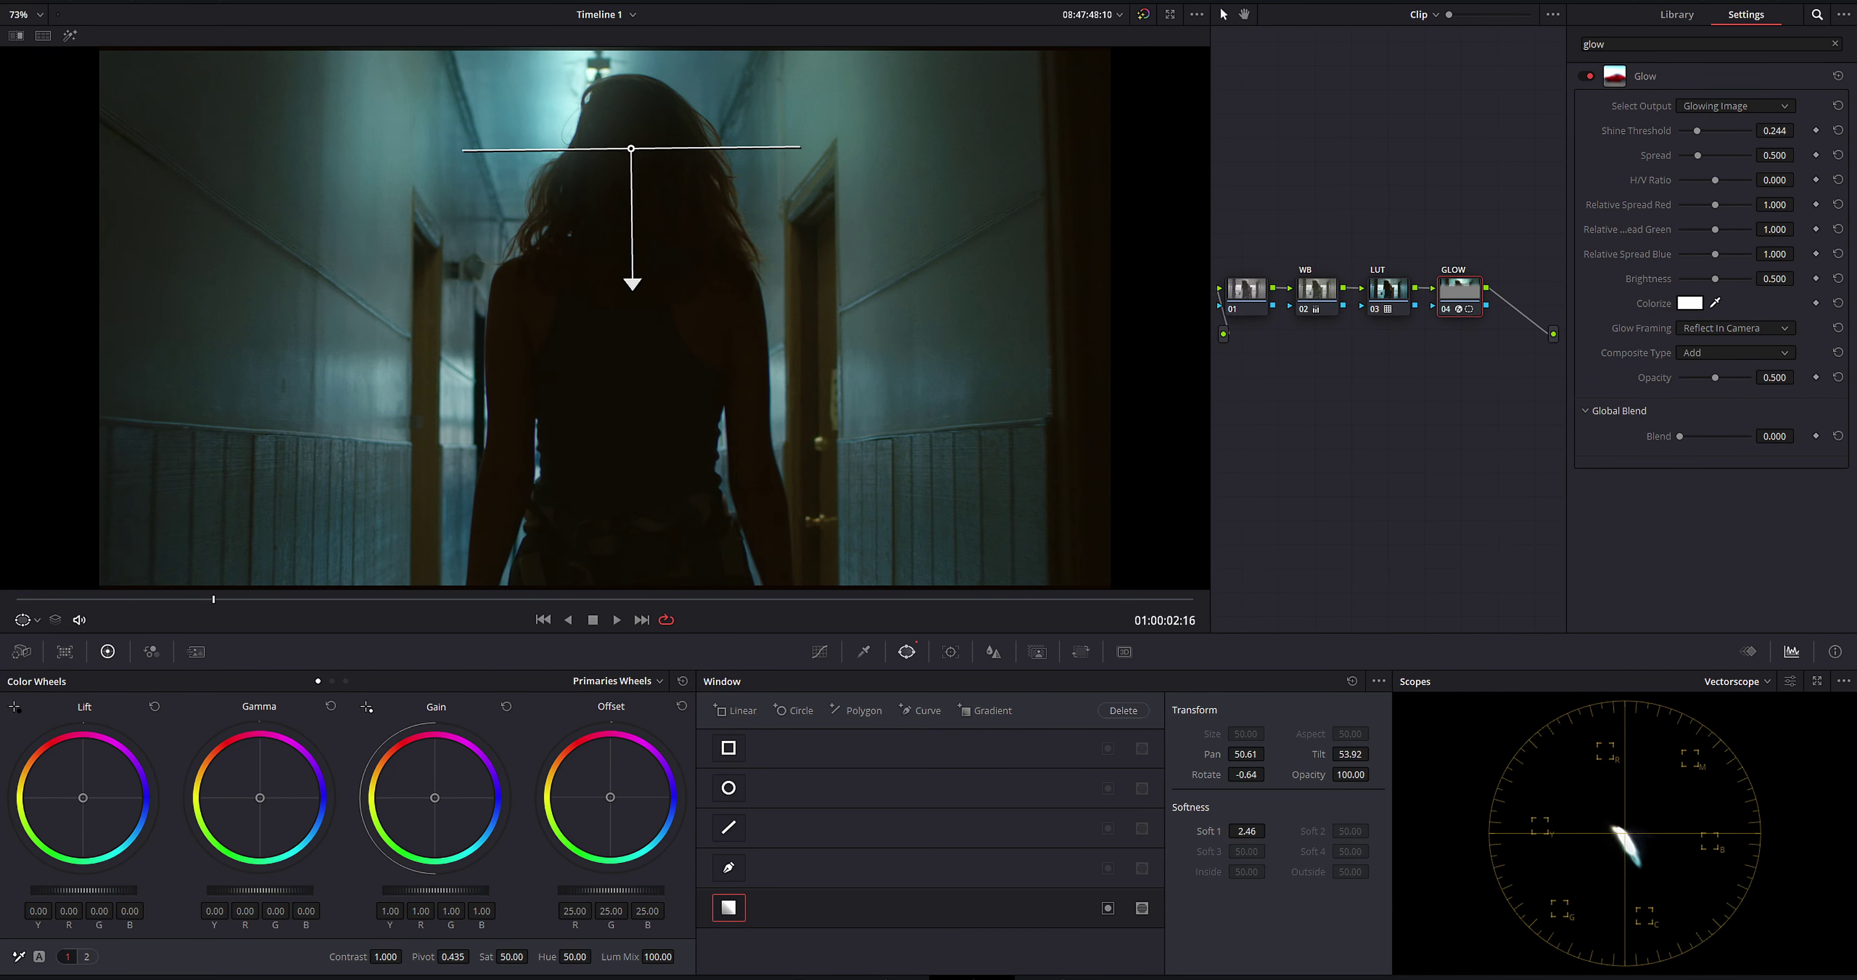
Step: Add a serial node after GLOW and apply the Stop Motion effect to it
{"action": "left_click", "coordinate": [1744, 10]}
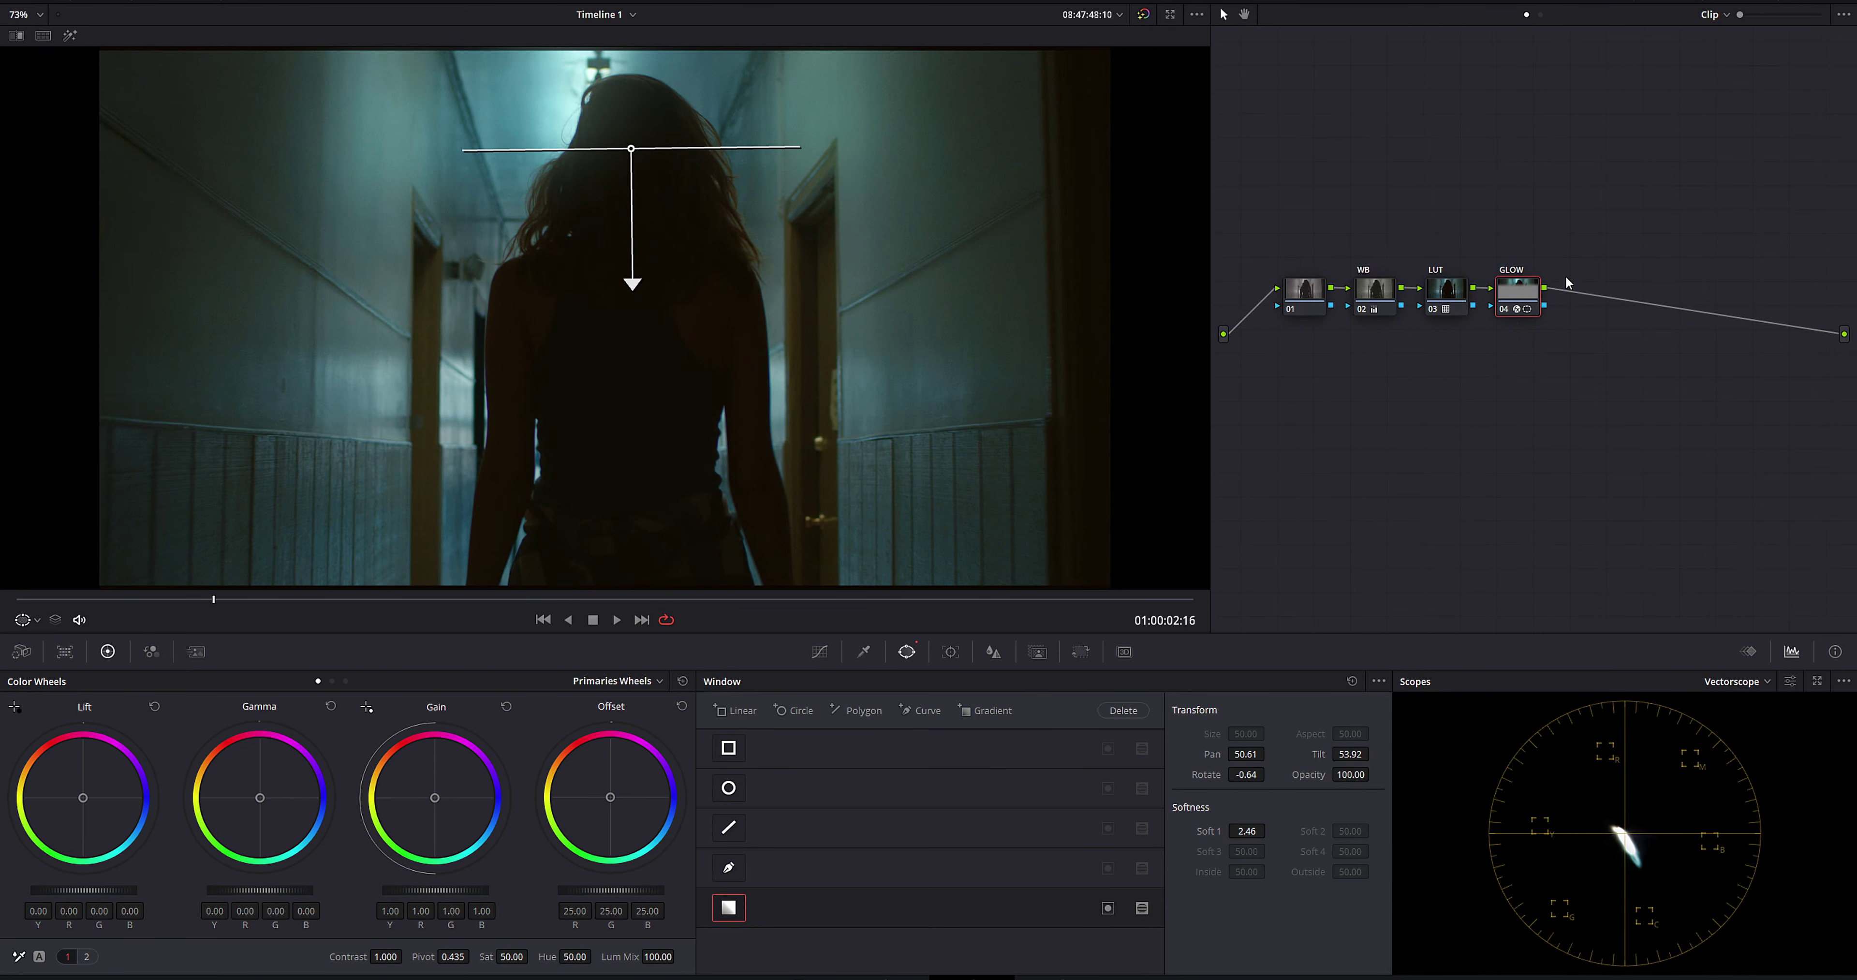
{"action": "key", "text": "alt+s"}
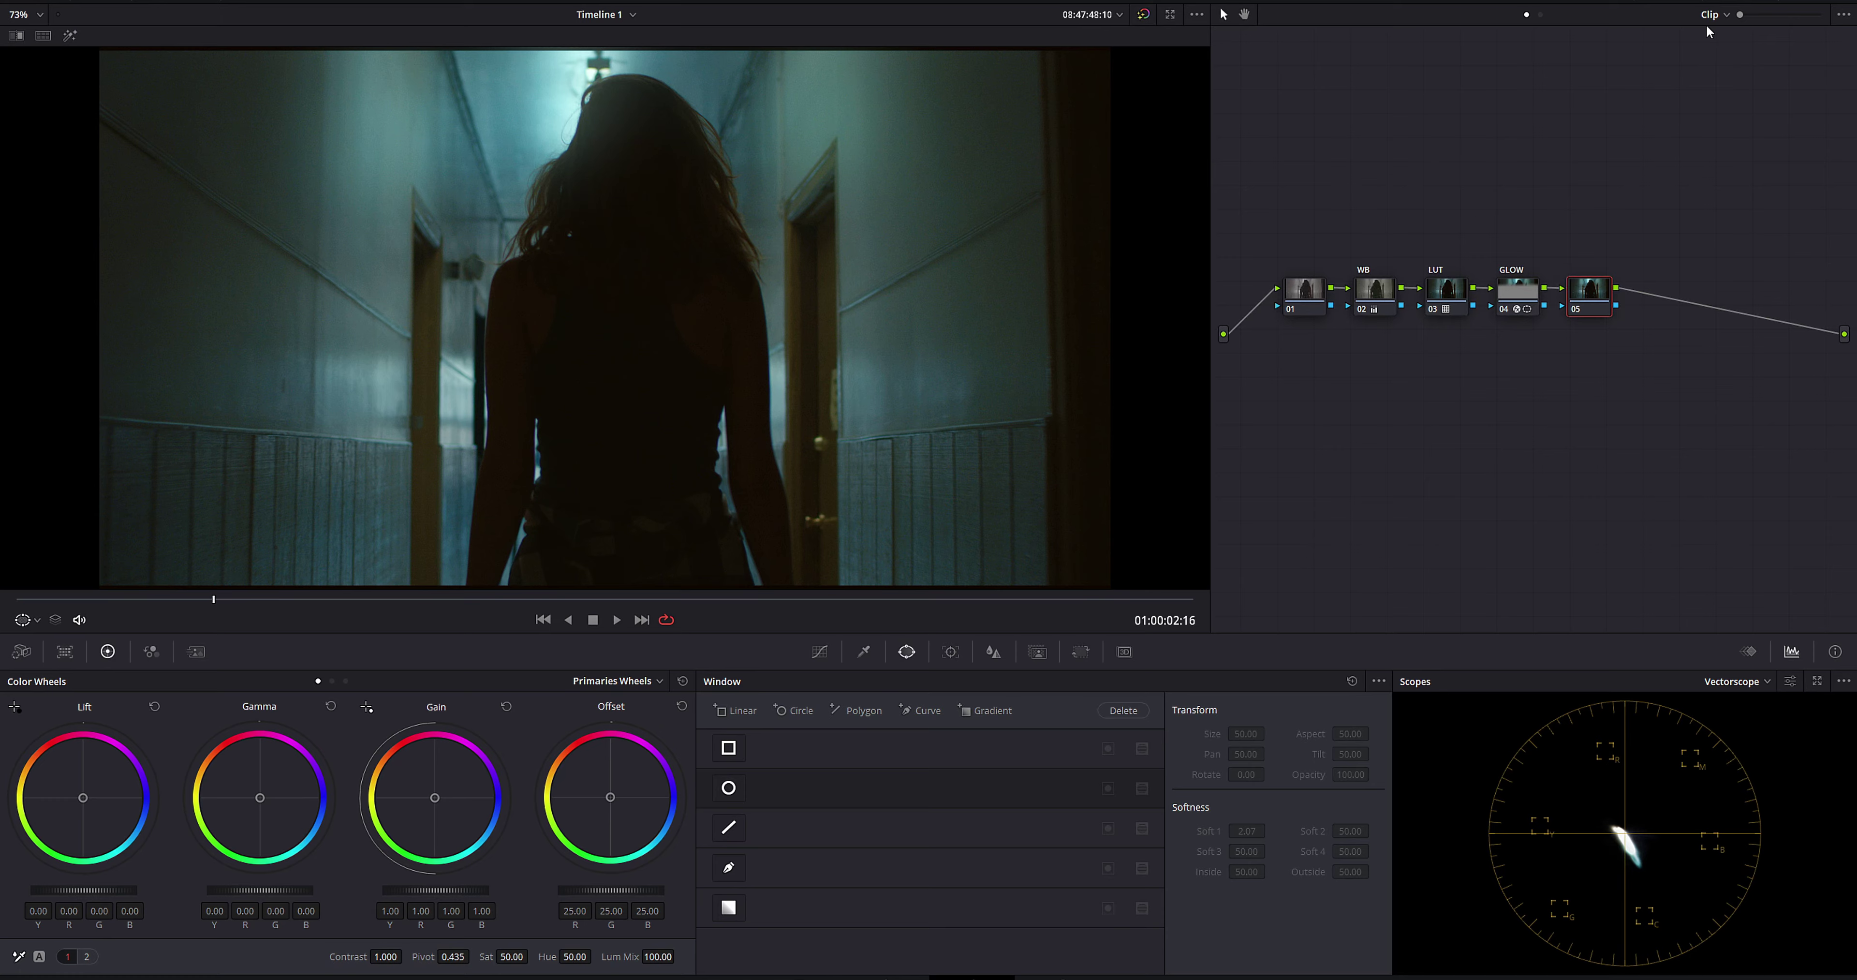
{"action": "left_click", "coordinate": [1732, 1]}
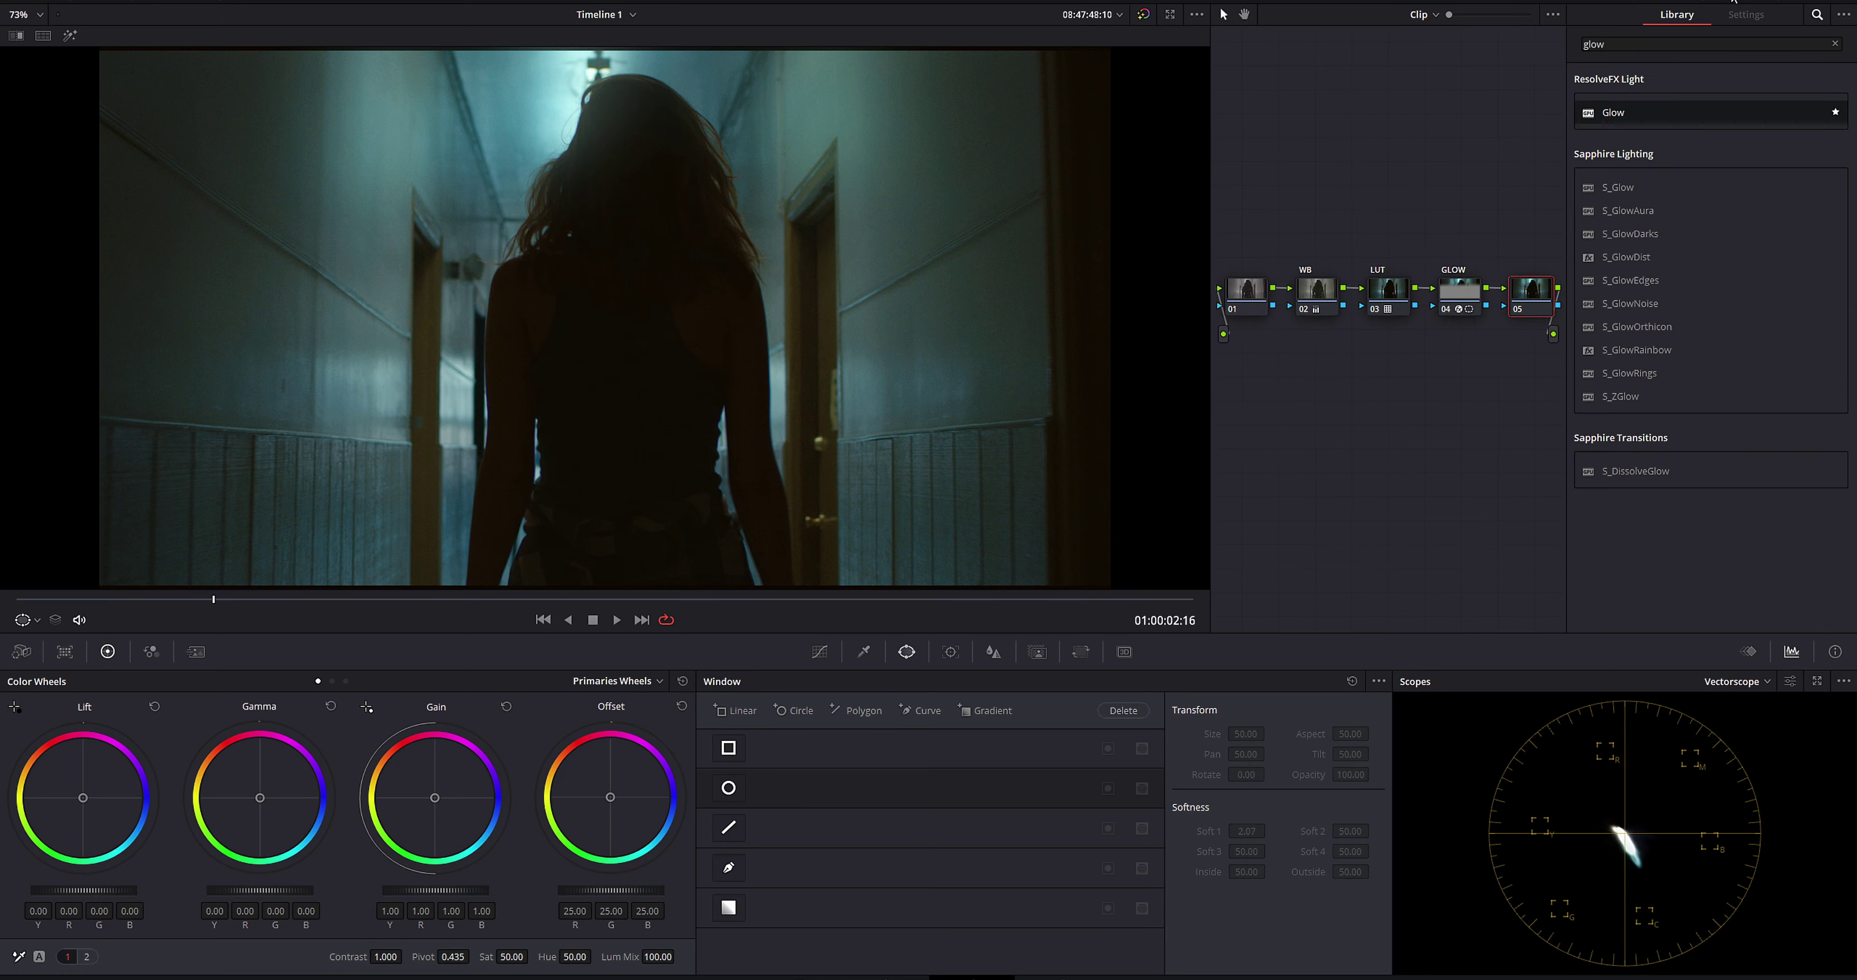
{"action": "left_click", "coordinate": [1835, 44]}
{"action": "type", "text": "stop"}
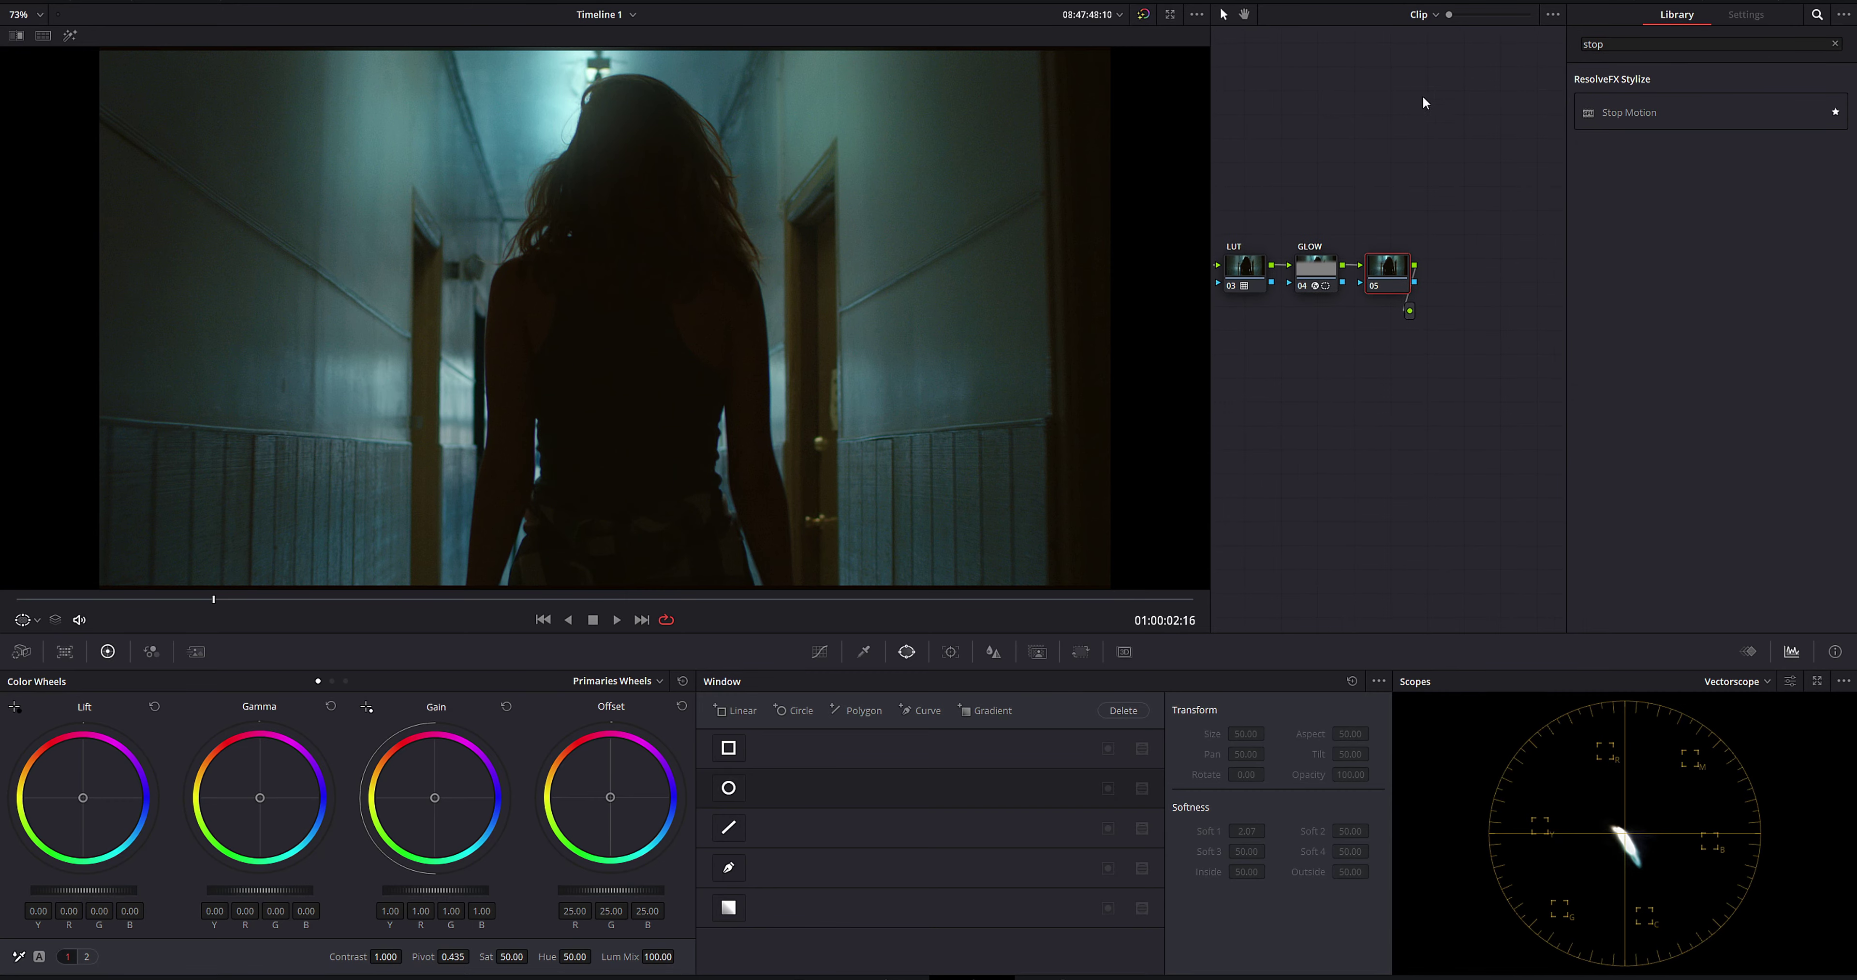
{"action": "left_click_drag", "start_coordinate": [1629, 112], "coordinate": [1388, 266]}
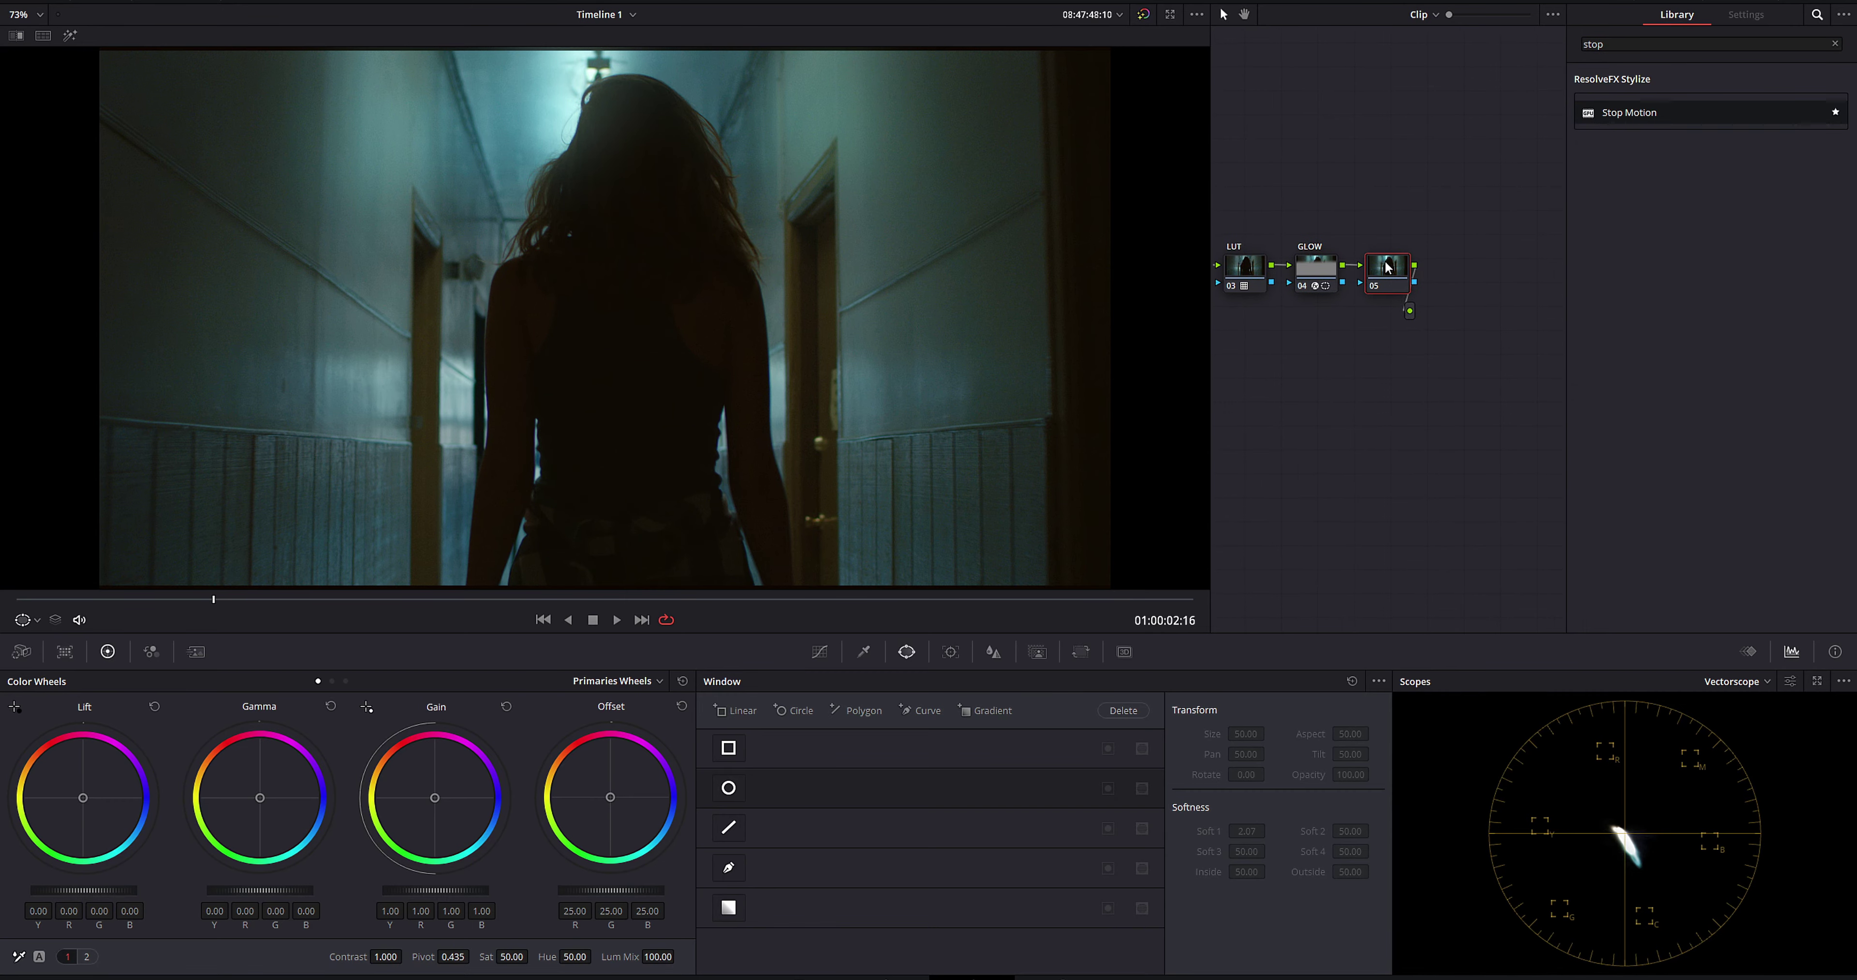
Step: Preview the clip with Stop Motion Frame Repeat at 10, and lower the Frame Repeat
{"action": "left_click_drag", "start_coordinate": [1726, 134], "coordinate": [1755, 134]}
{"action": "key", "text": "space"}
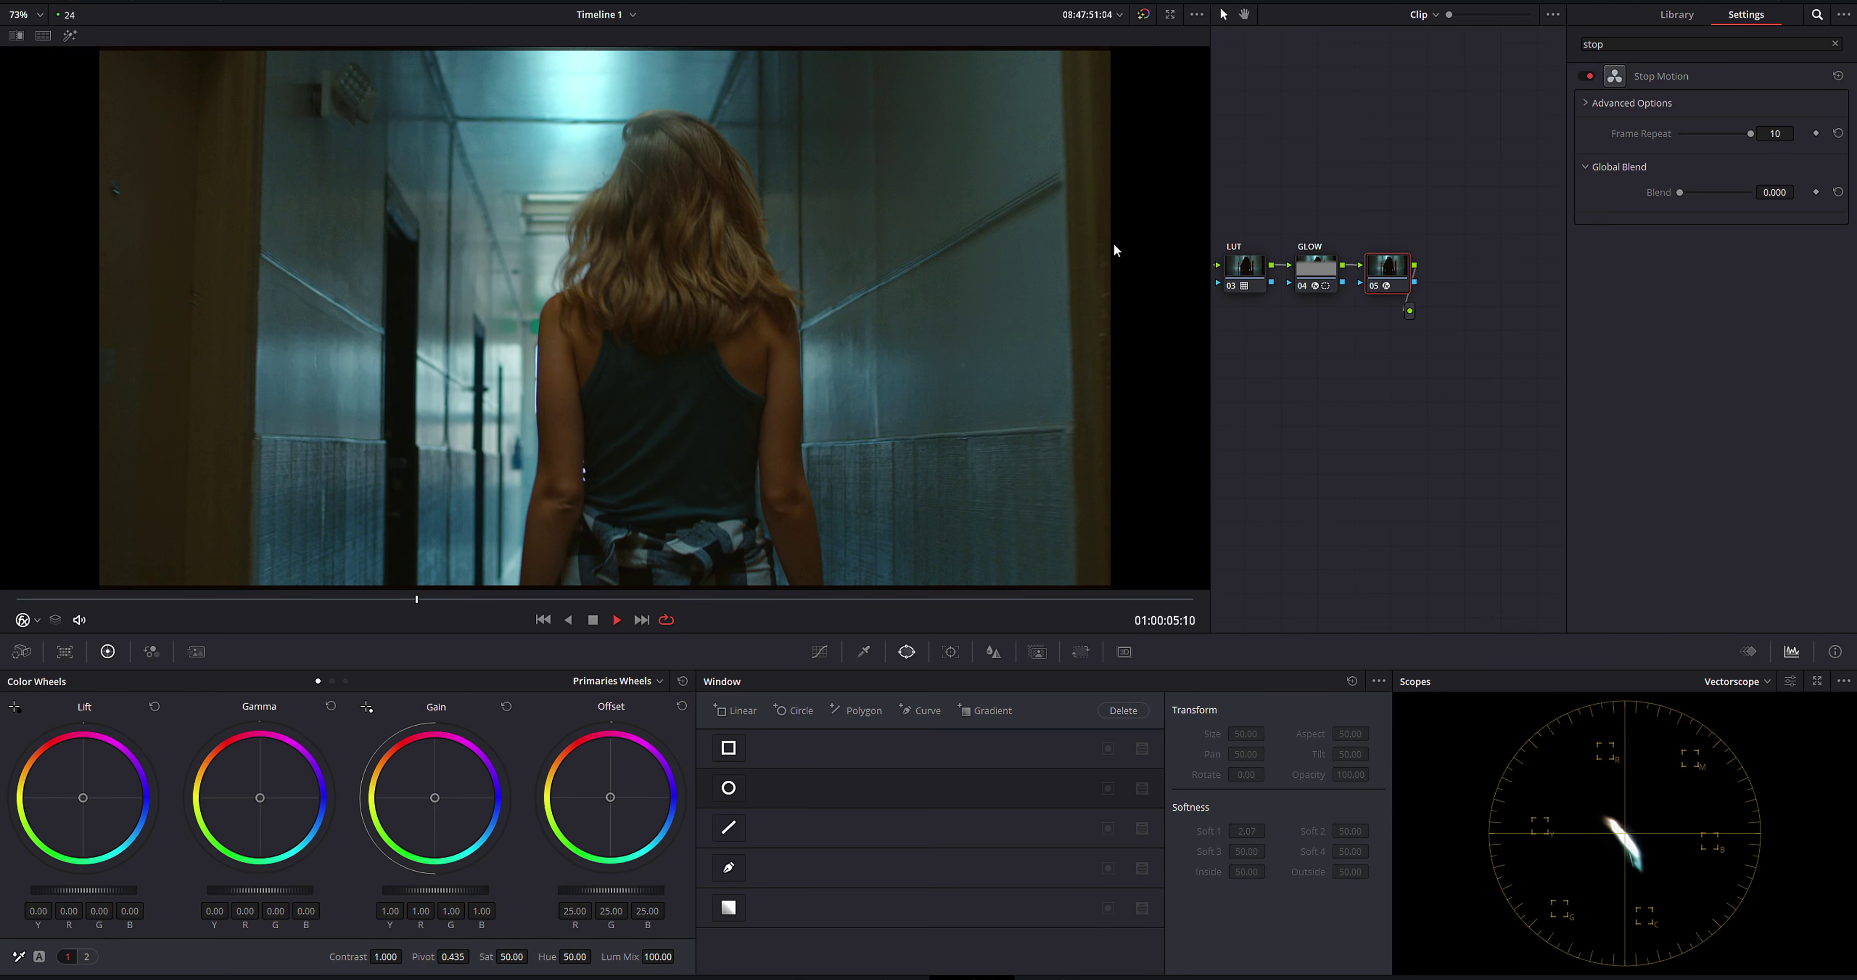
{"action": "key", "text": "space"}
{"action": "left_click", "coordinate": [1775, 133]}
{"action": "left_click_drag", "start_coordinate": [1772, 132], "coordinate": [1718, 133]}
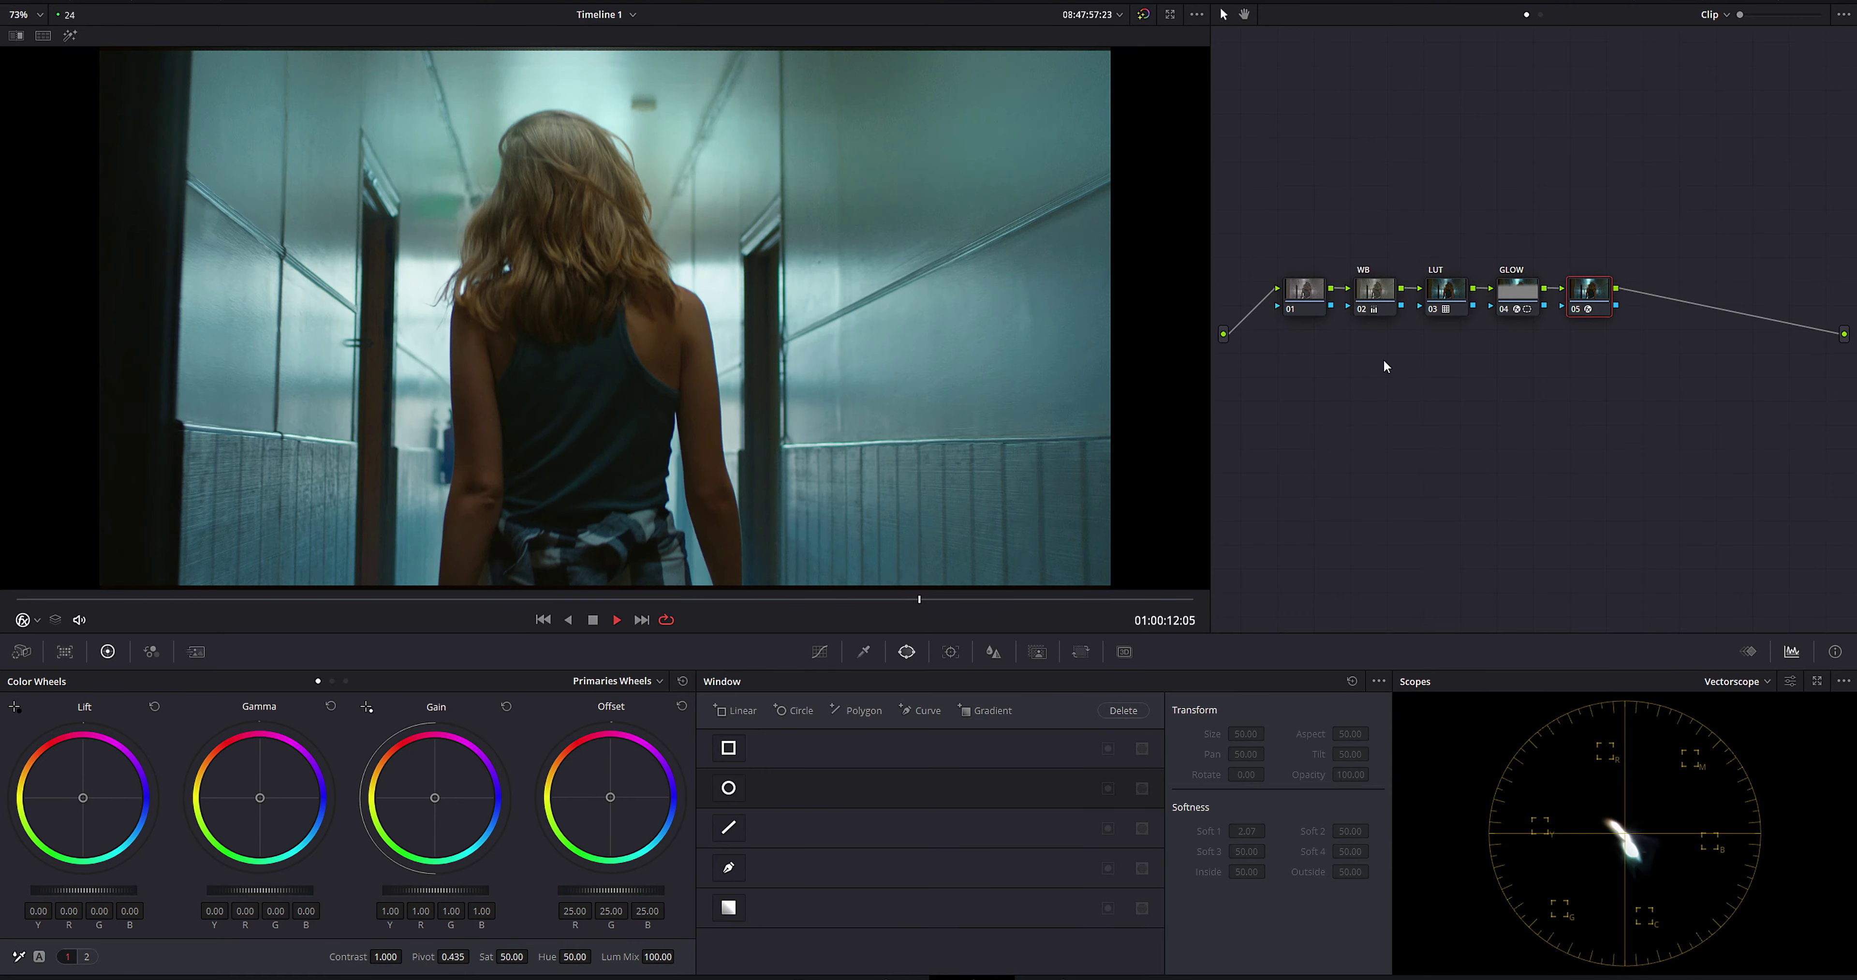
Step: Play the clip with the Stop Motion node disabled and enabled to compare the motion
{"action": "key", "text": "space"}
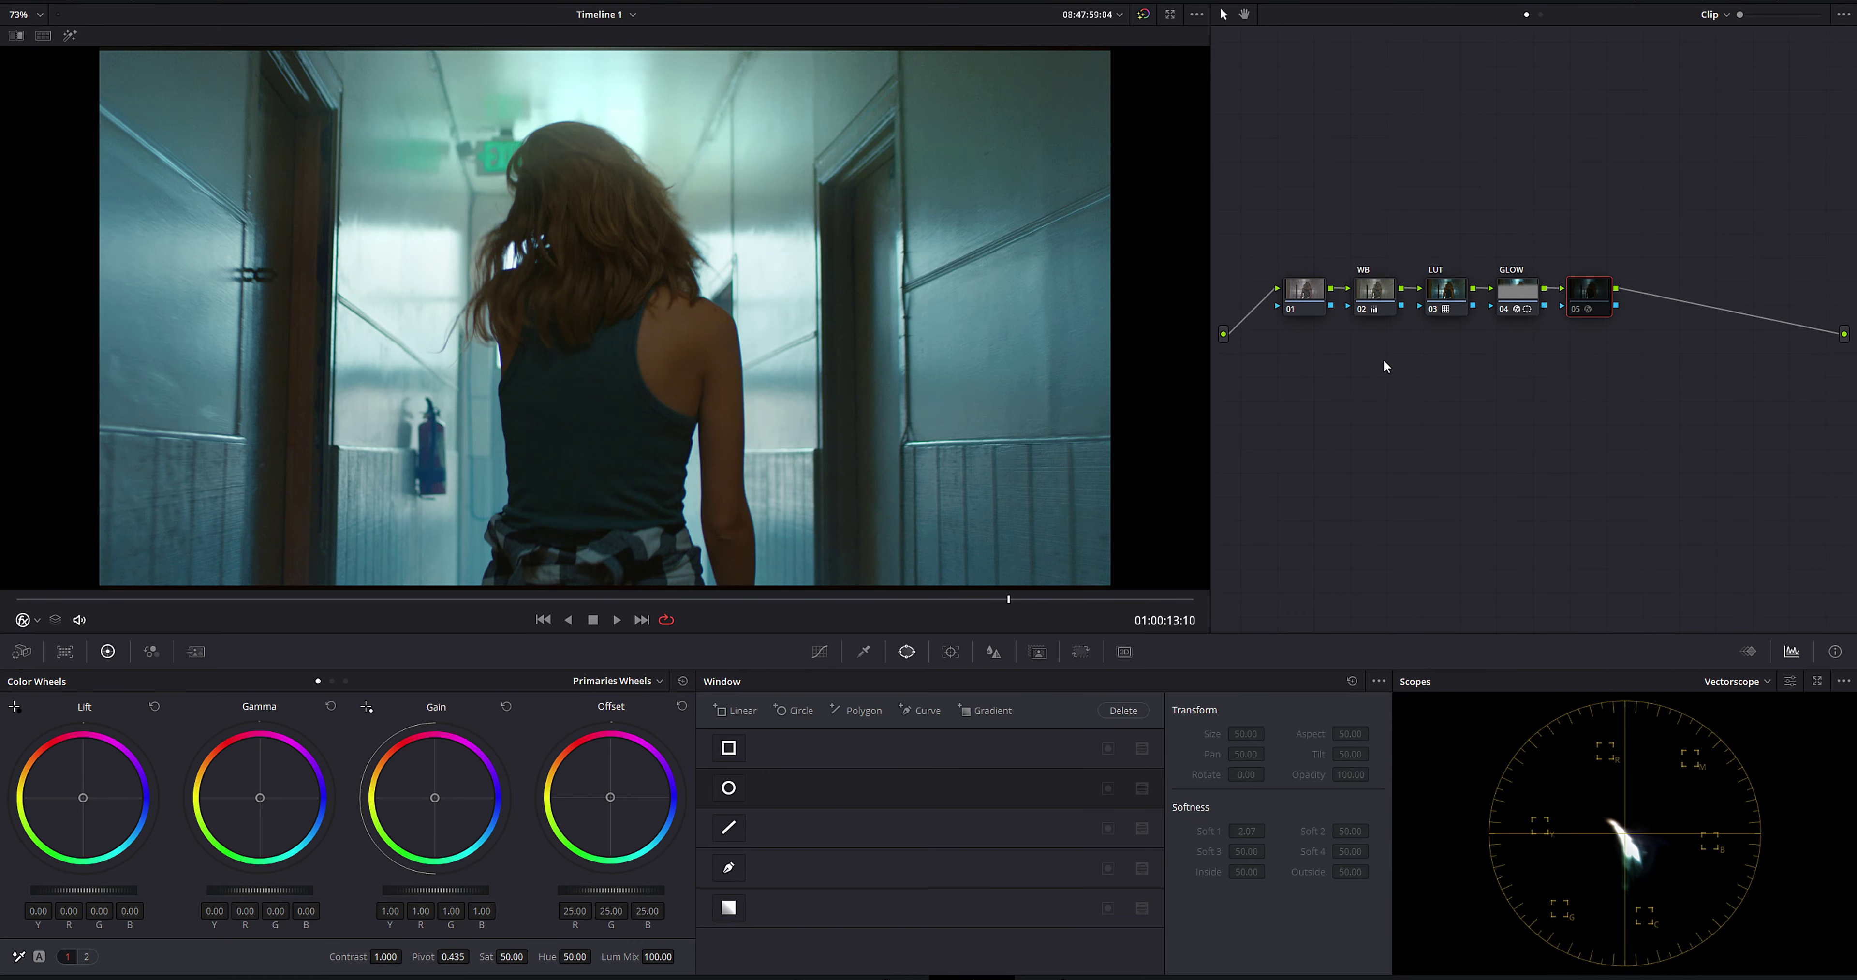
{"action": "key", "text": "space"}
{"action": "key", "text": "space"}
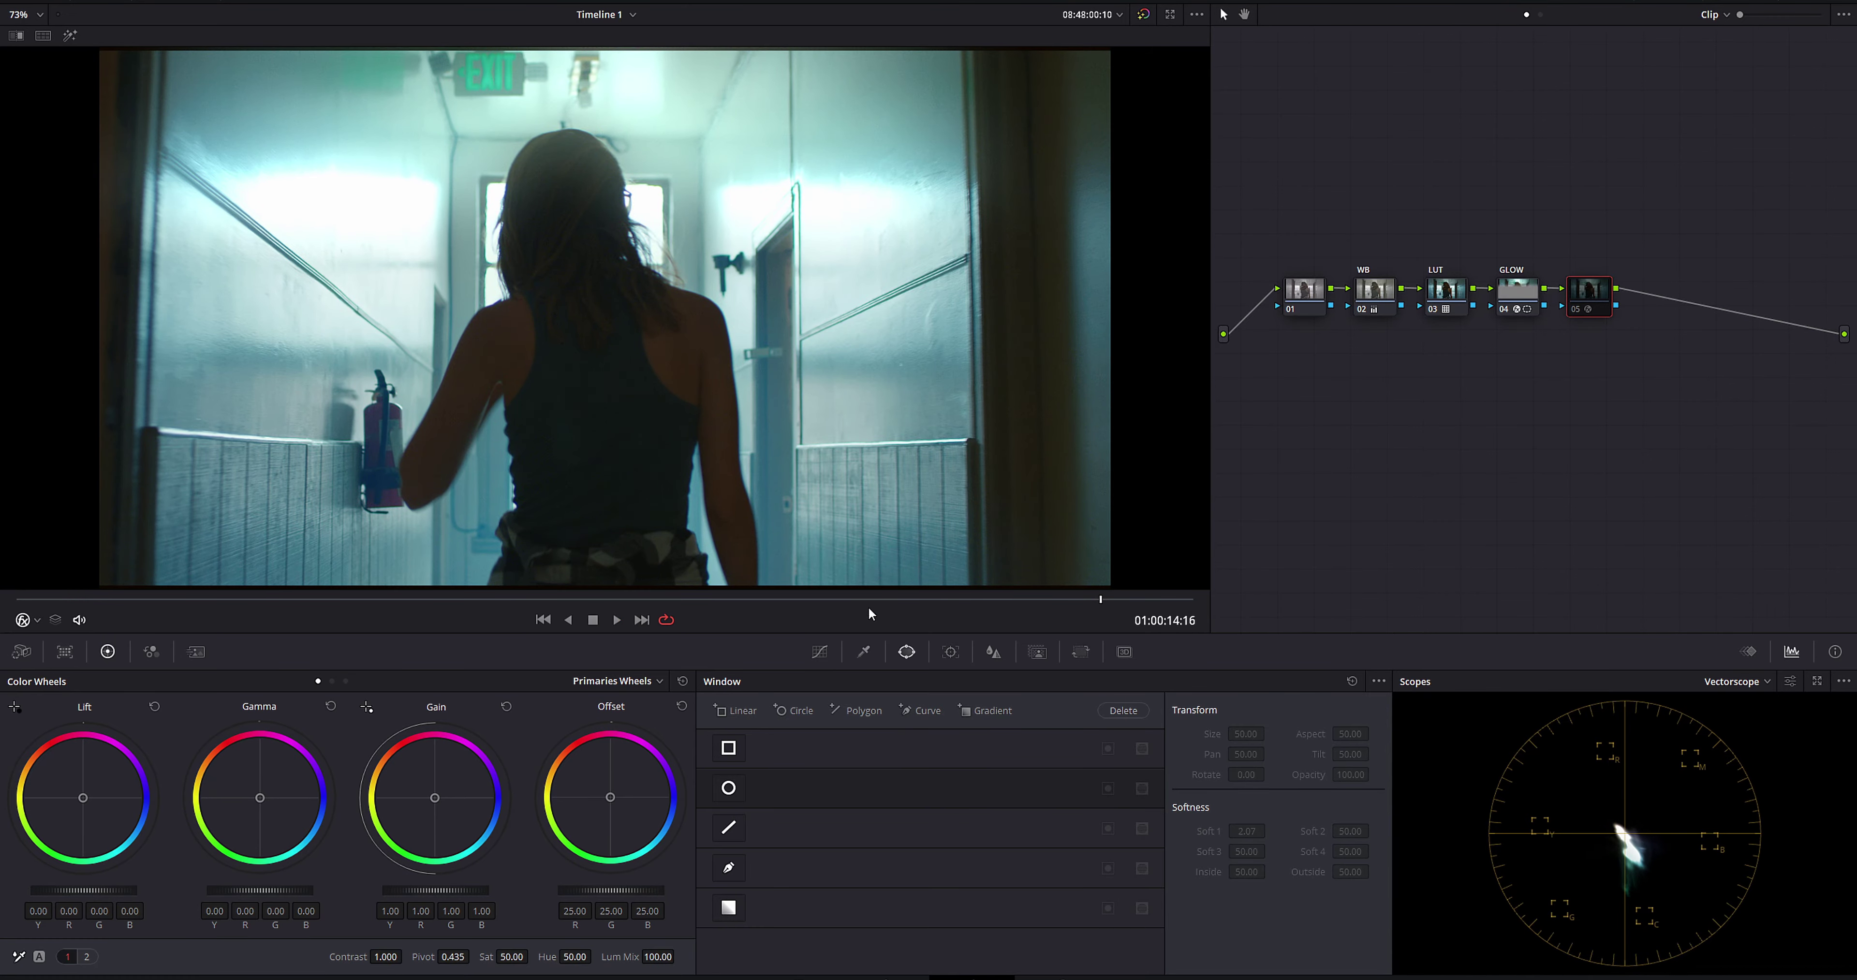
{"action": "key", "text": "space"}
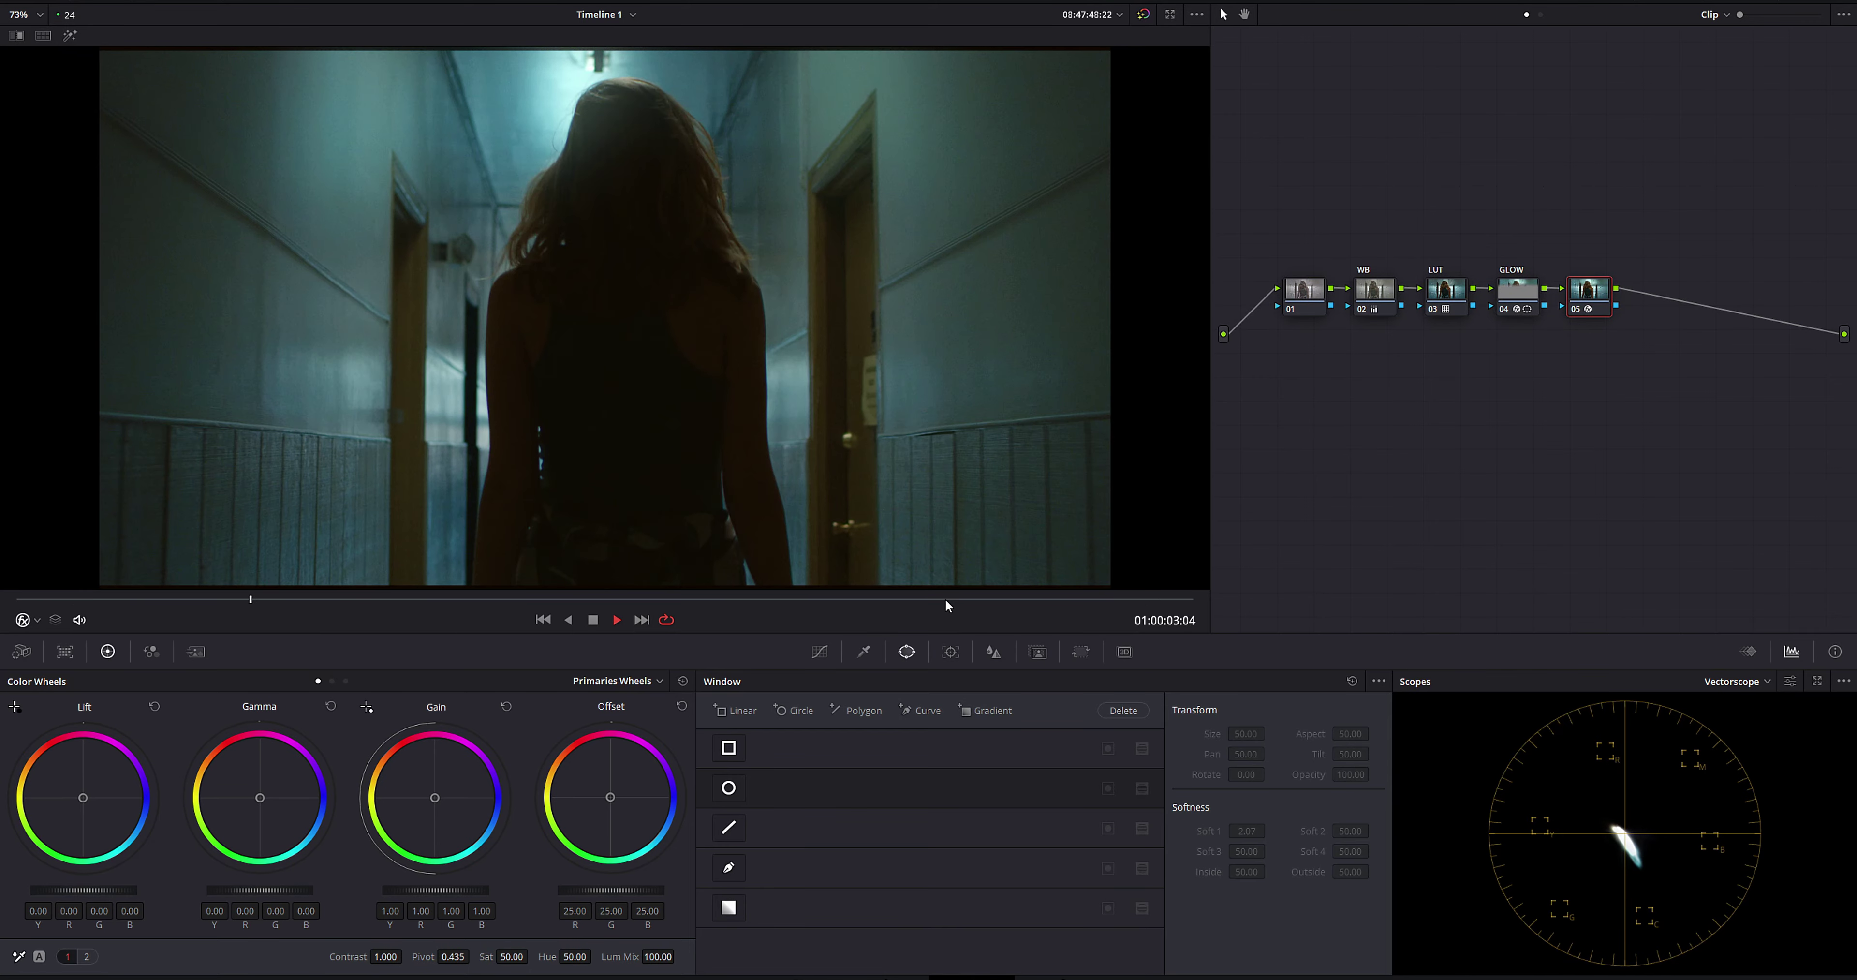
{"action": "key", "text": "space"}
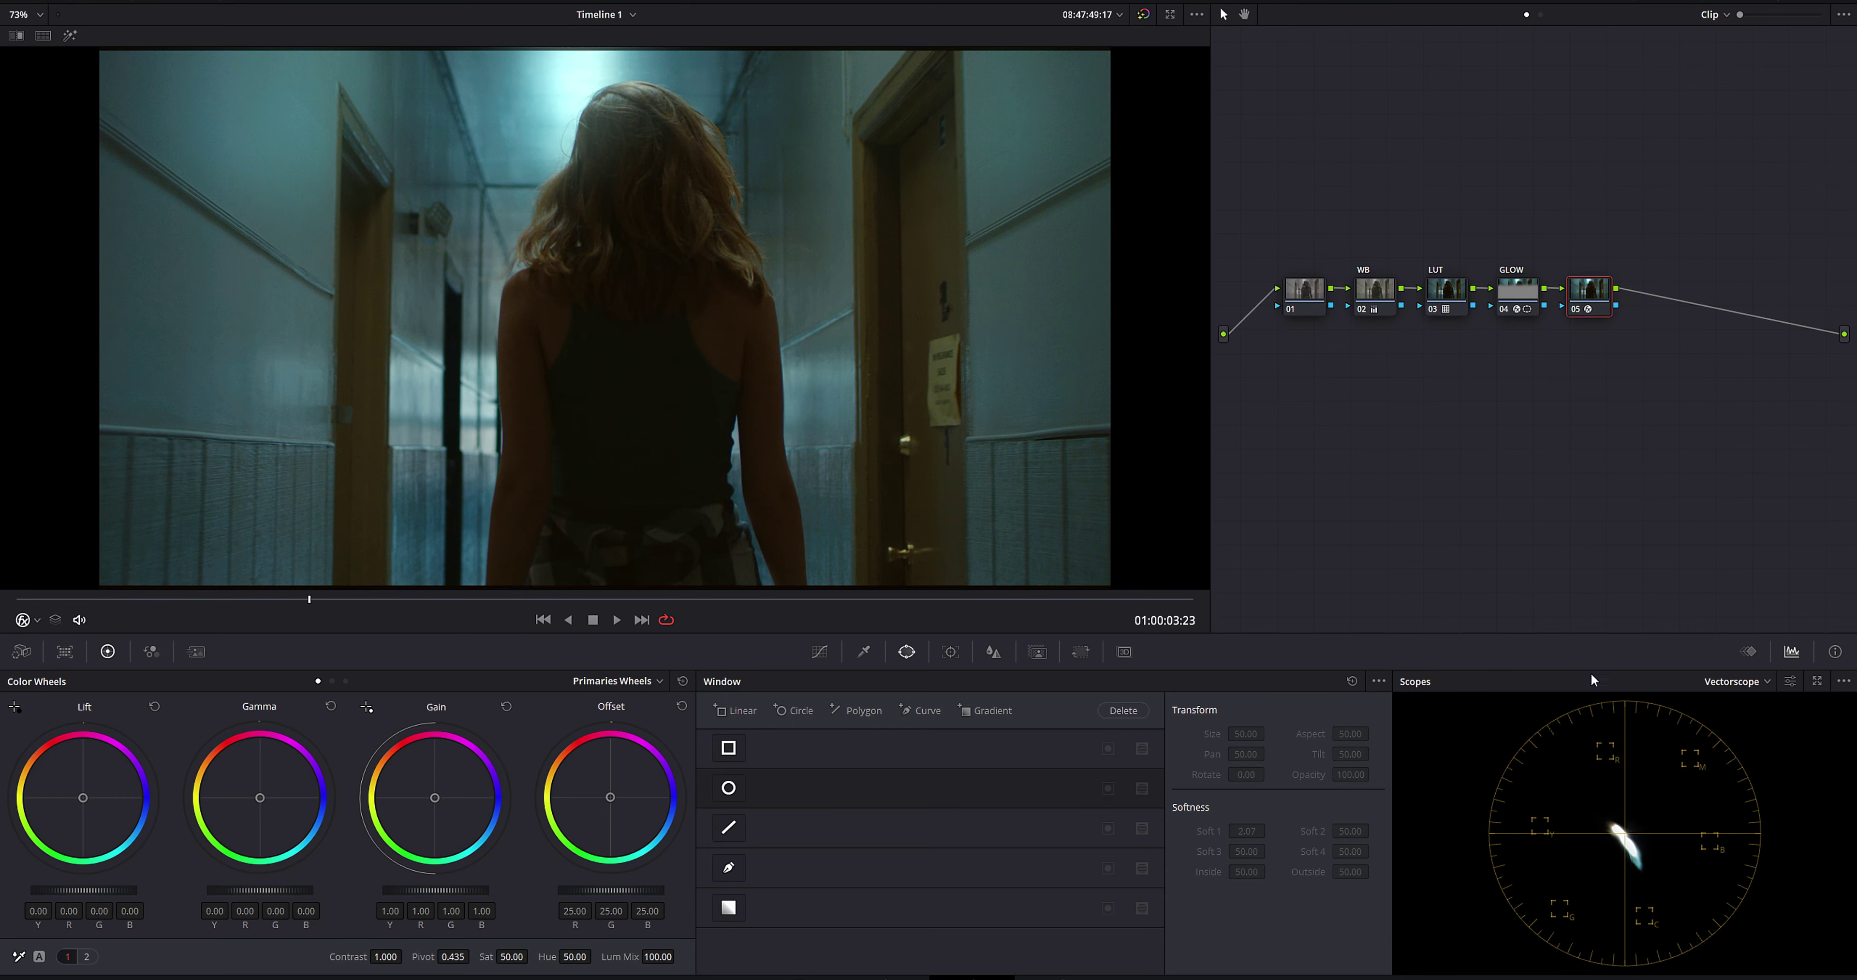
Step: Switch the scope to Parade and label the Stop Motion node "stop"
{"action": "left_click", "coordinate": [1743, 682]}
{"action": "left_click", "coordinate": [1730, 709]}
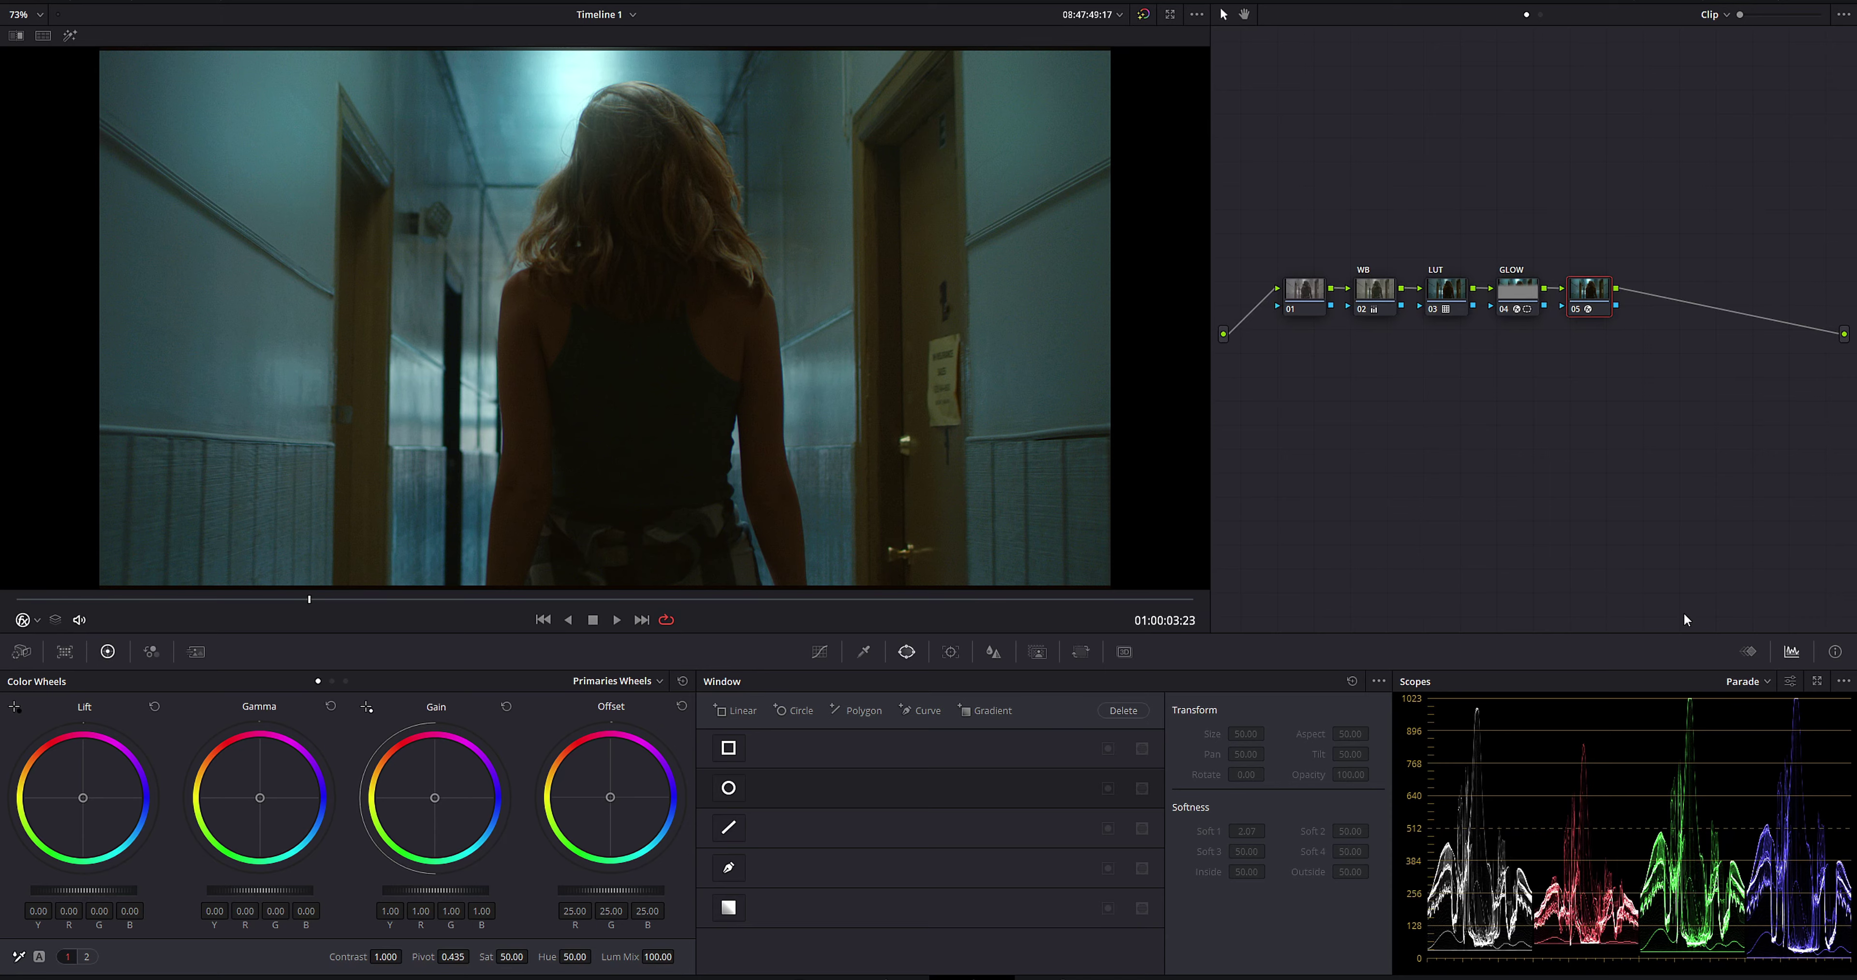
{"action": "right_click", "coordinate": [1595, 291]}
{"action": "left_click", "coordinate": [1638, 326]}
{"action": "key", "text": "Return"}
Step: Add a serial node labelled "blacks" after the stop node and switch the colour wheels to Log mode
{"action": "key", "text": "alt+s"}
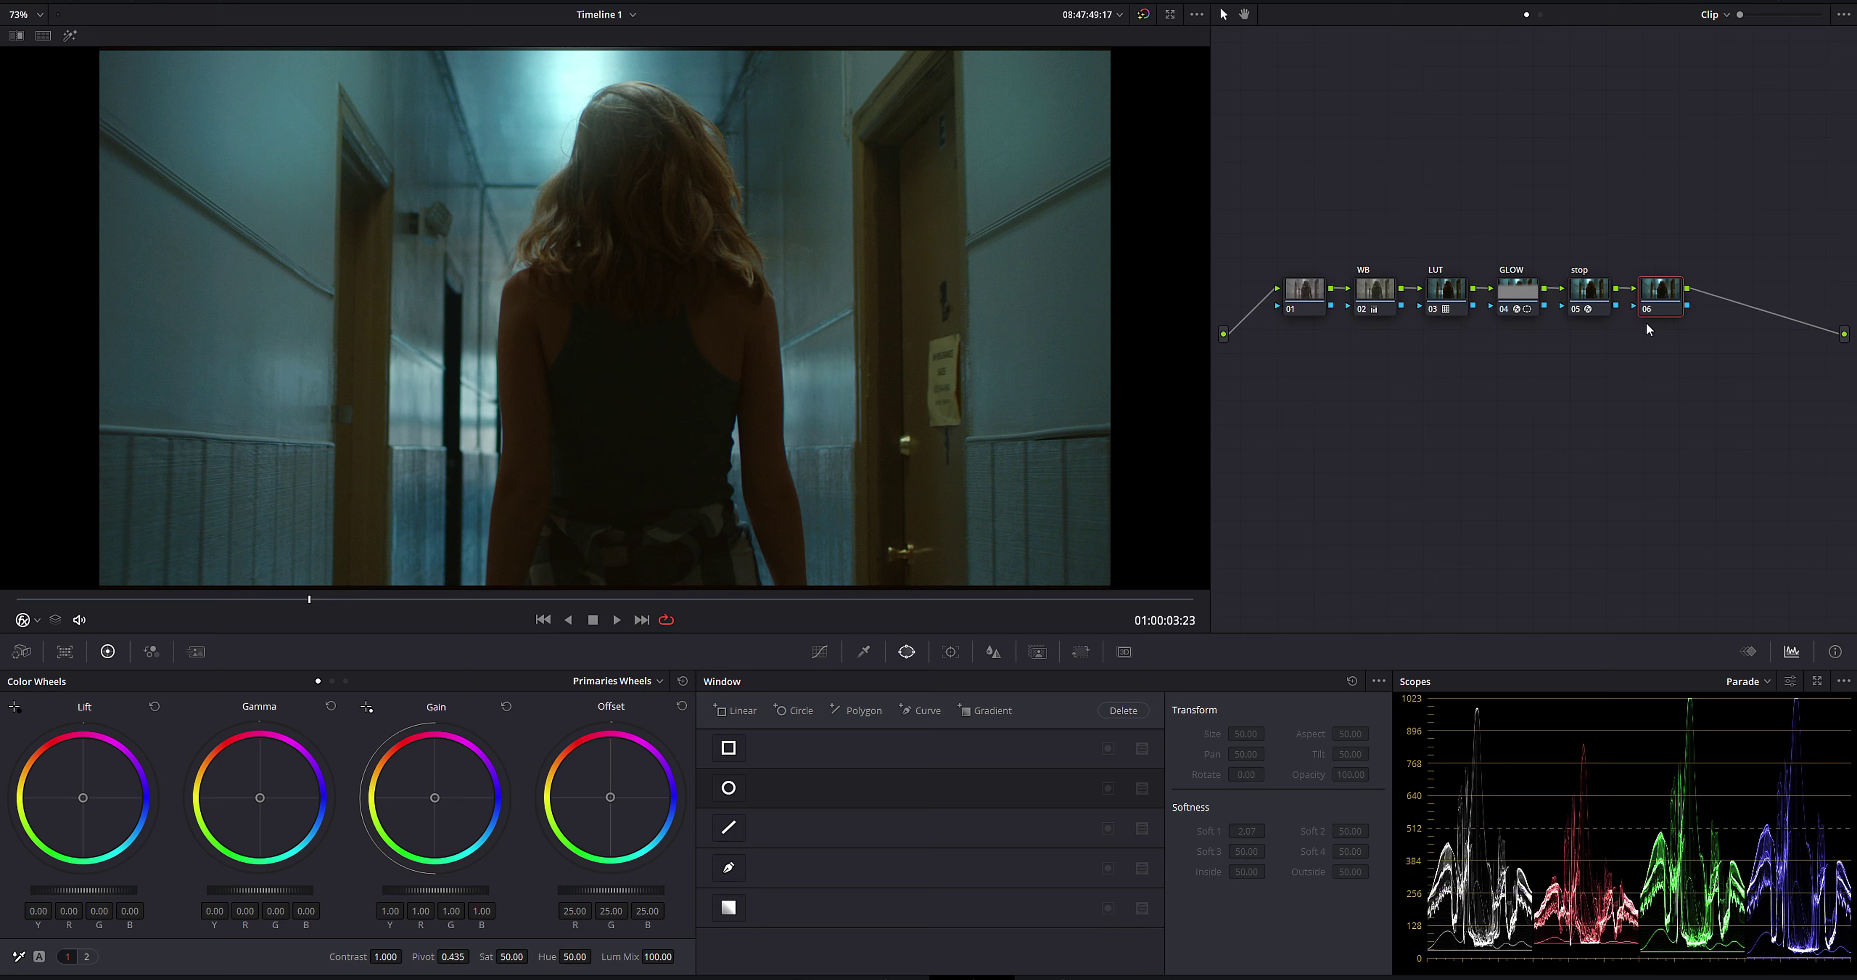
{"action": "left_click", "coordinate": [642, 684]}
{"action": "left_click", "coordinate": [604, 736]}
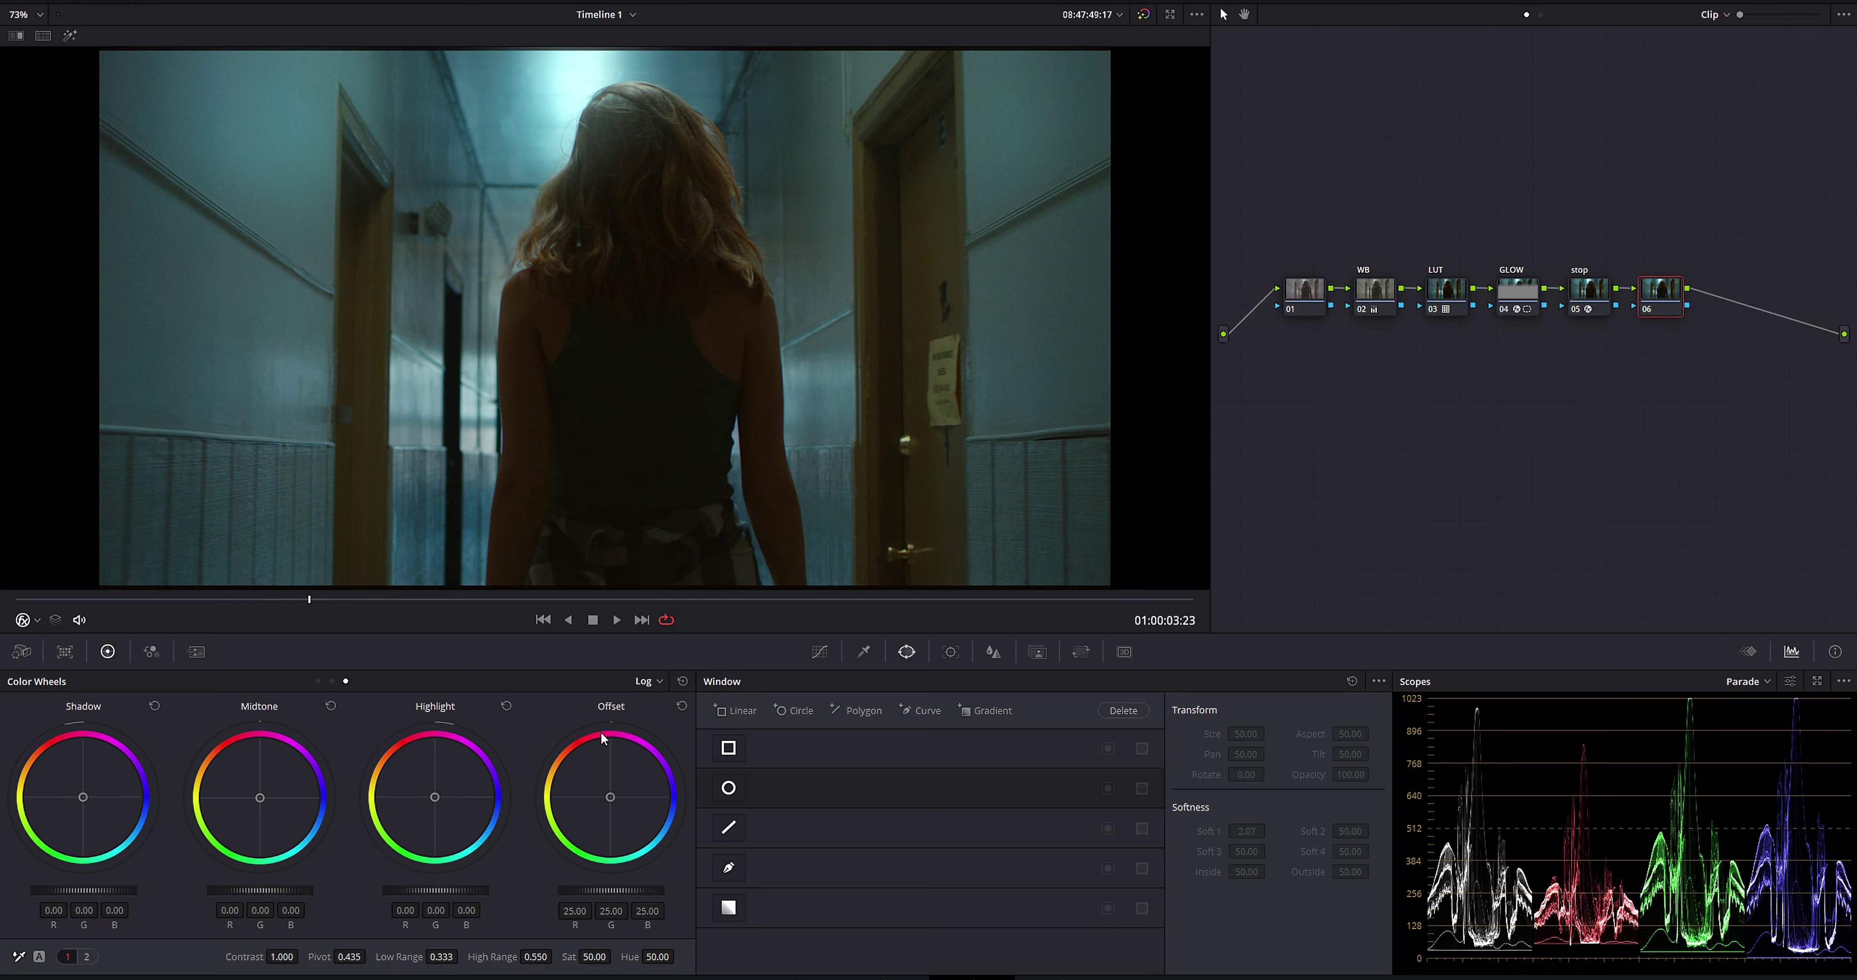
{"action": "right_click", "coordinate": [1659, 291]}
{"action": "mouse_move", "coordinate": [1682, 330]}
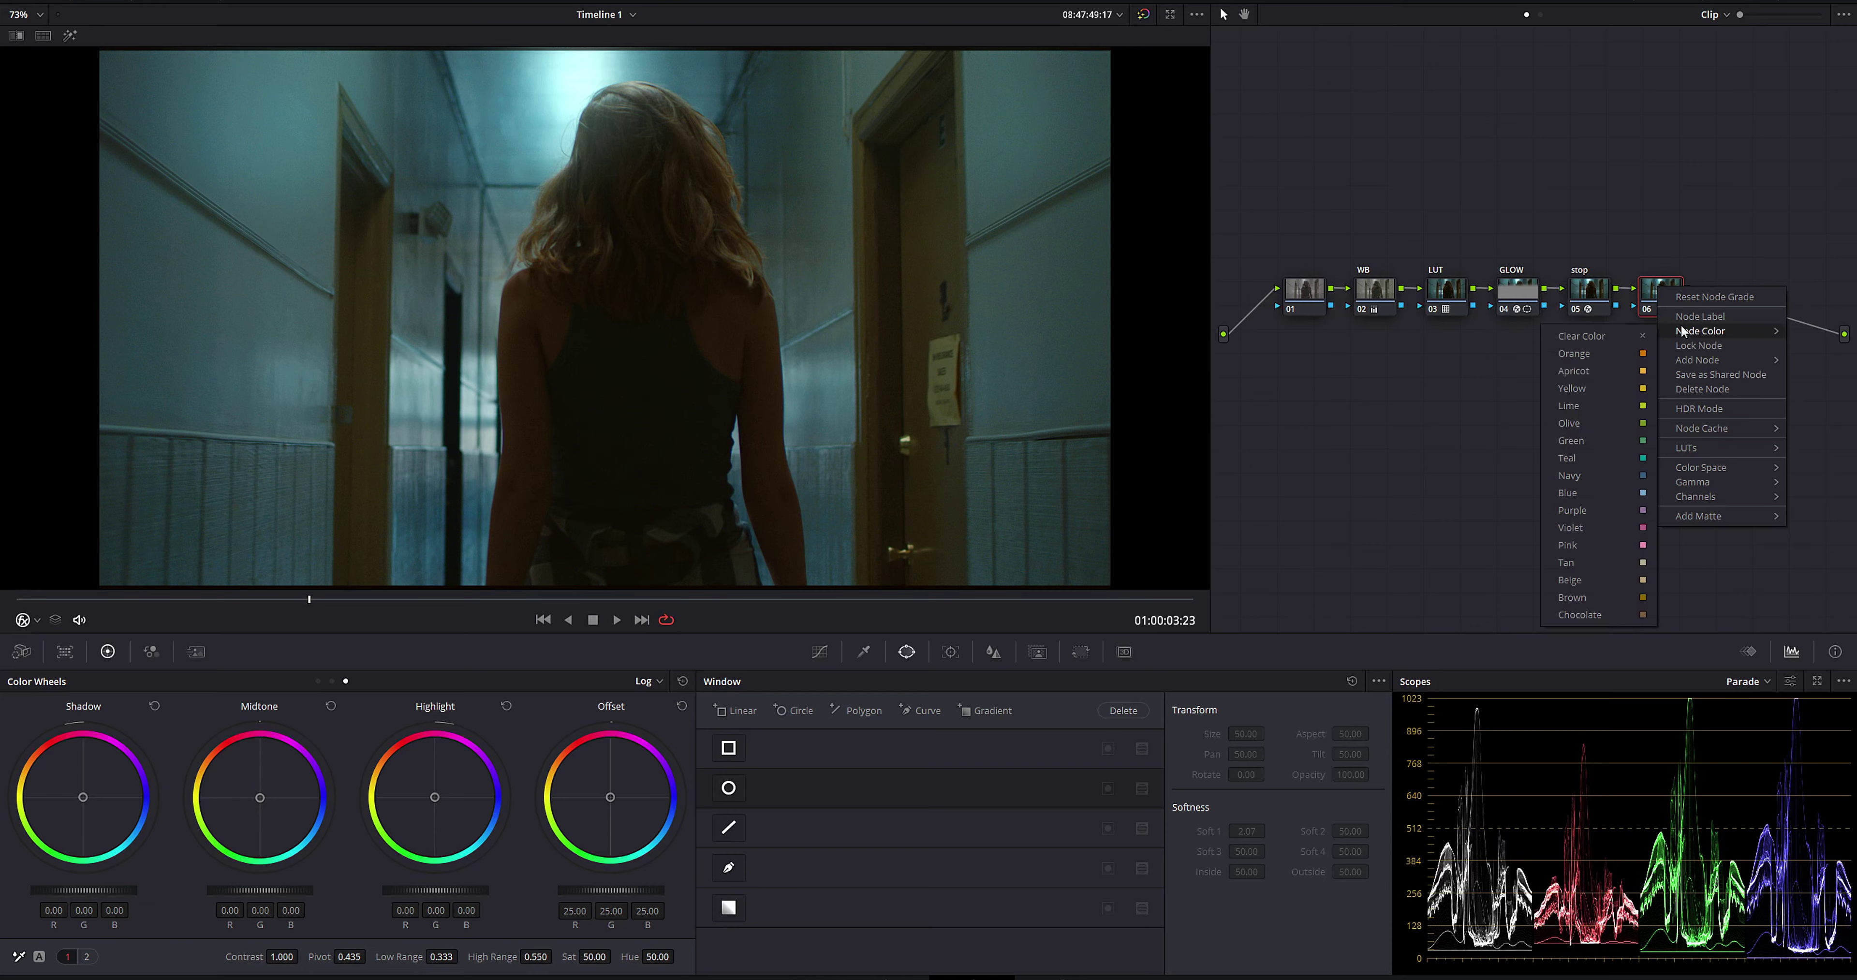
{"action": "left_click", "coordinate": [1685, 317]}
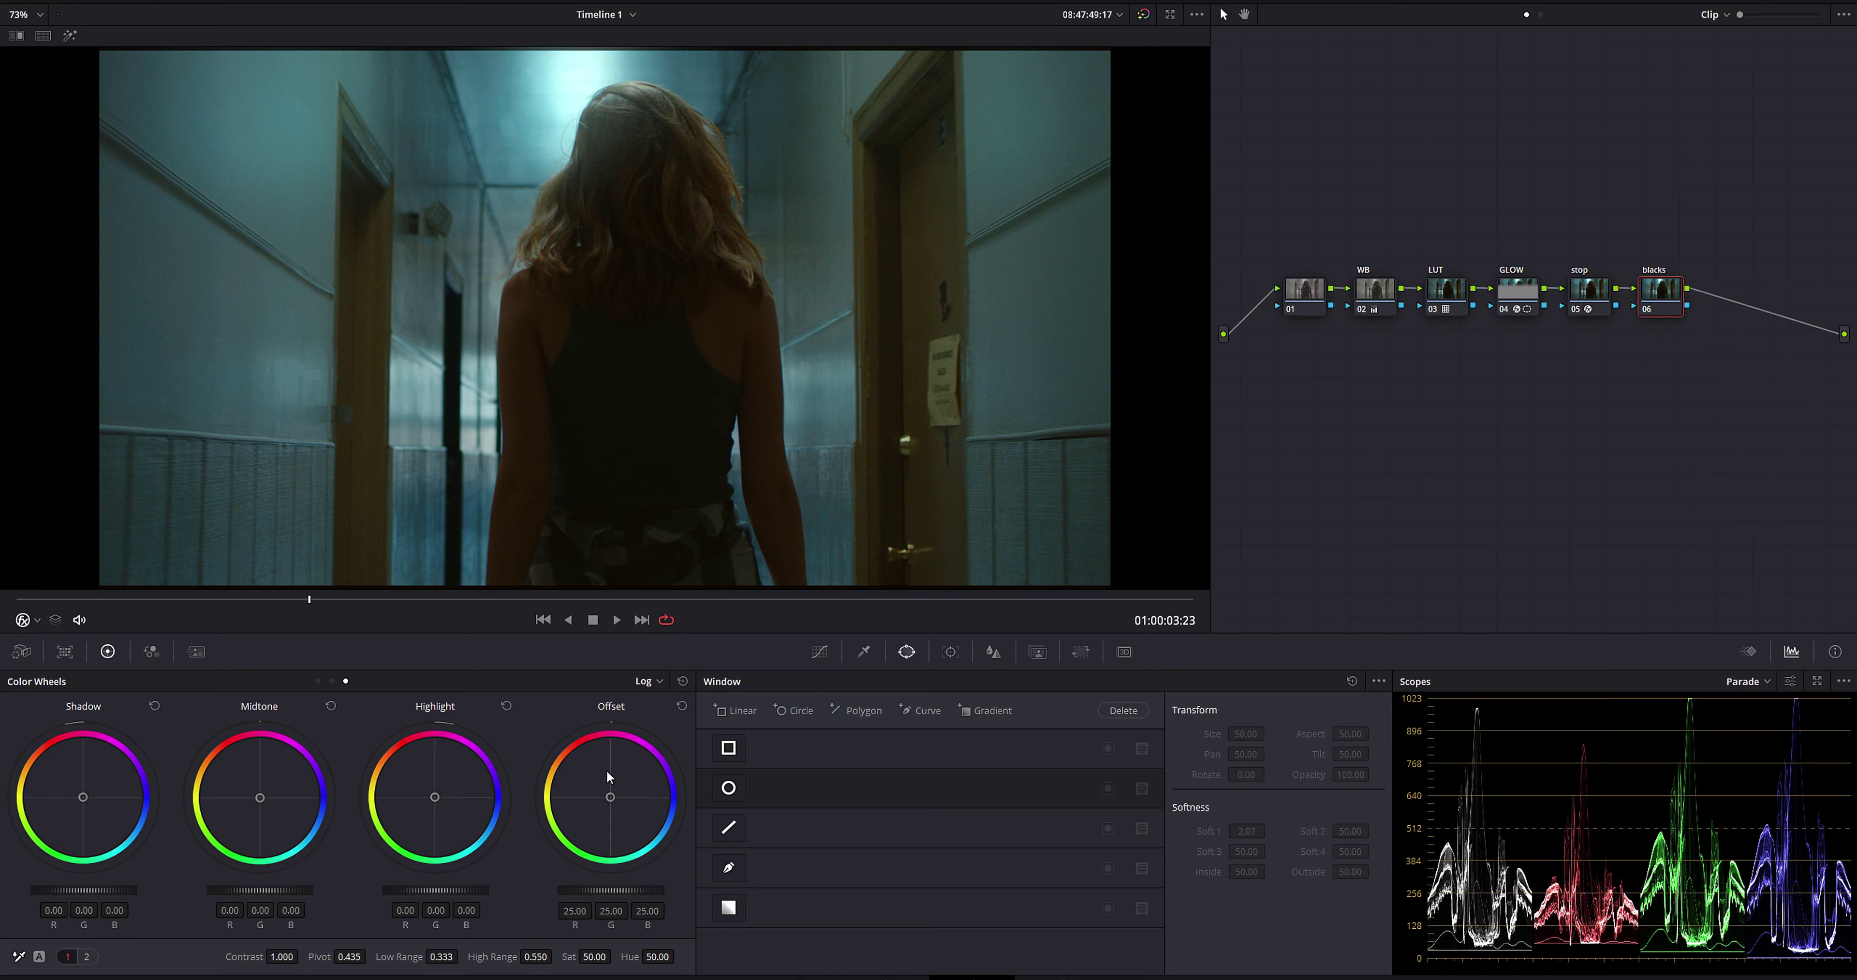
Step: Tint the blacks node's Log shadows toward blue with red -0.03 and blue 0.07, and compare the node off and on
{"action": "left_click_drag", "start_coordinate": [83, 797], "coordinate": [86, 800]}
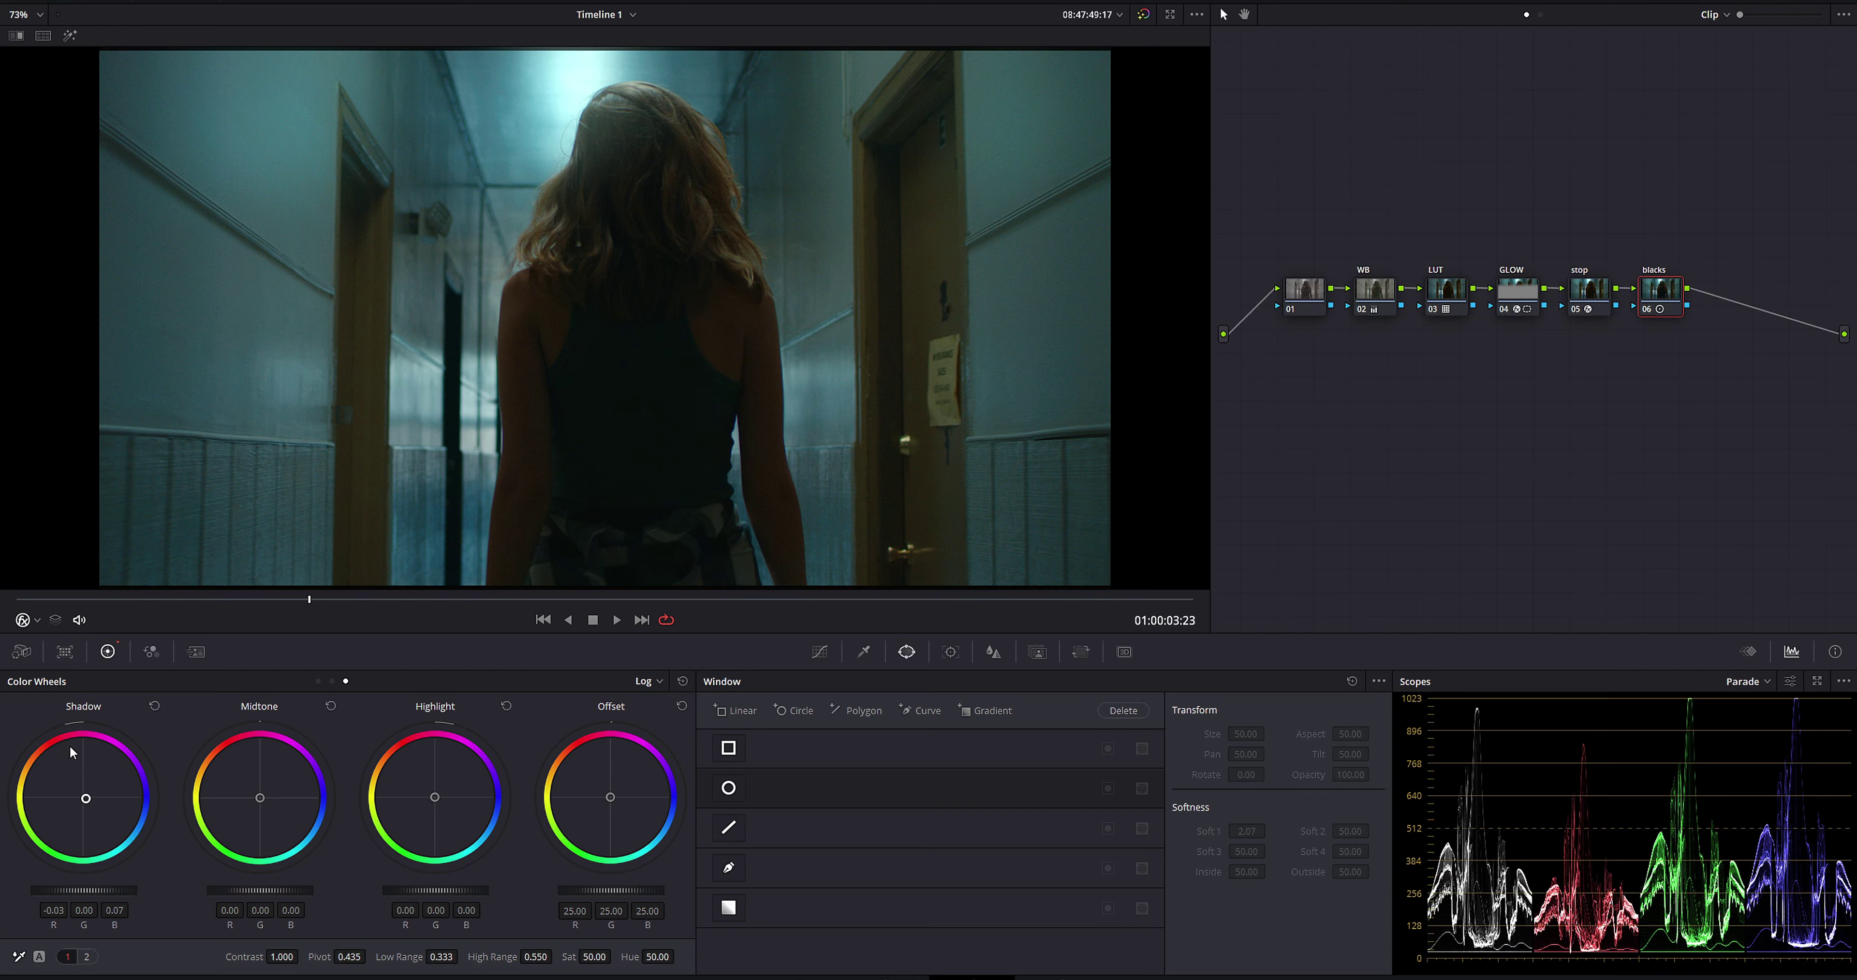
{"action": "key", "text": "ctrl+d"}
{"action": "key", "text": "ctrl+d"}
Step: Review the clip in an enlarged full-size viewer, comparing playback with the grade and without it
{"action": "key", "text": "alt+f"}
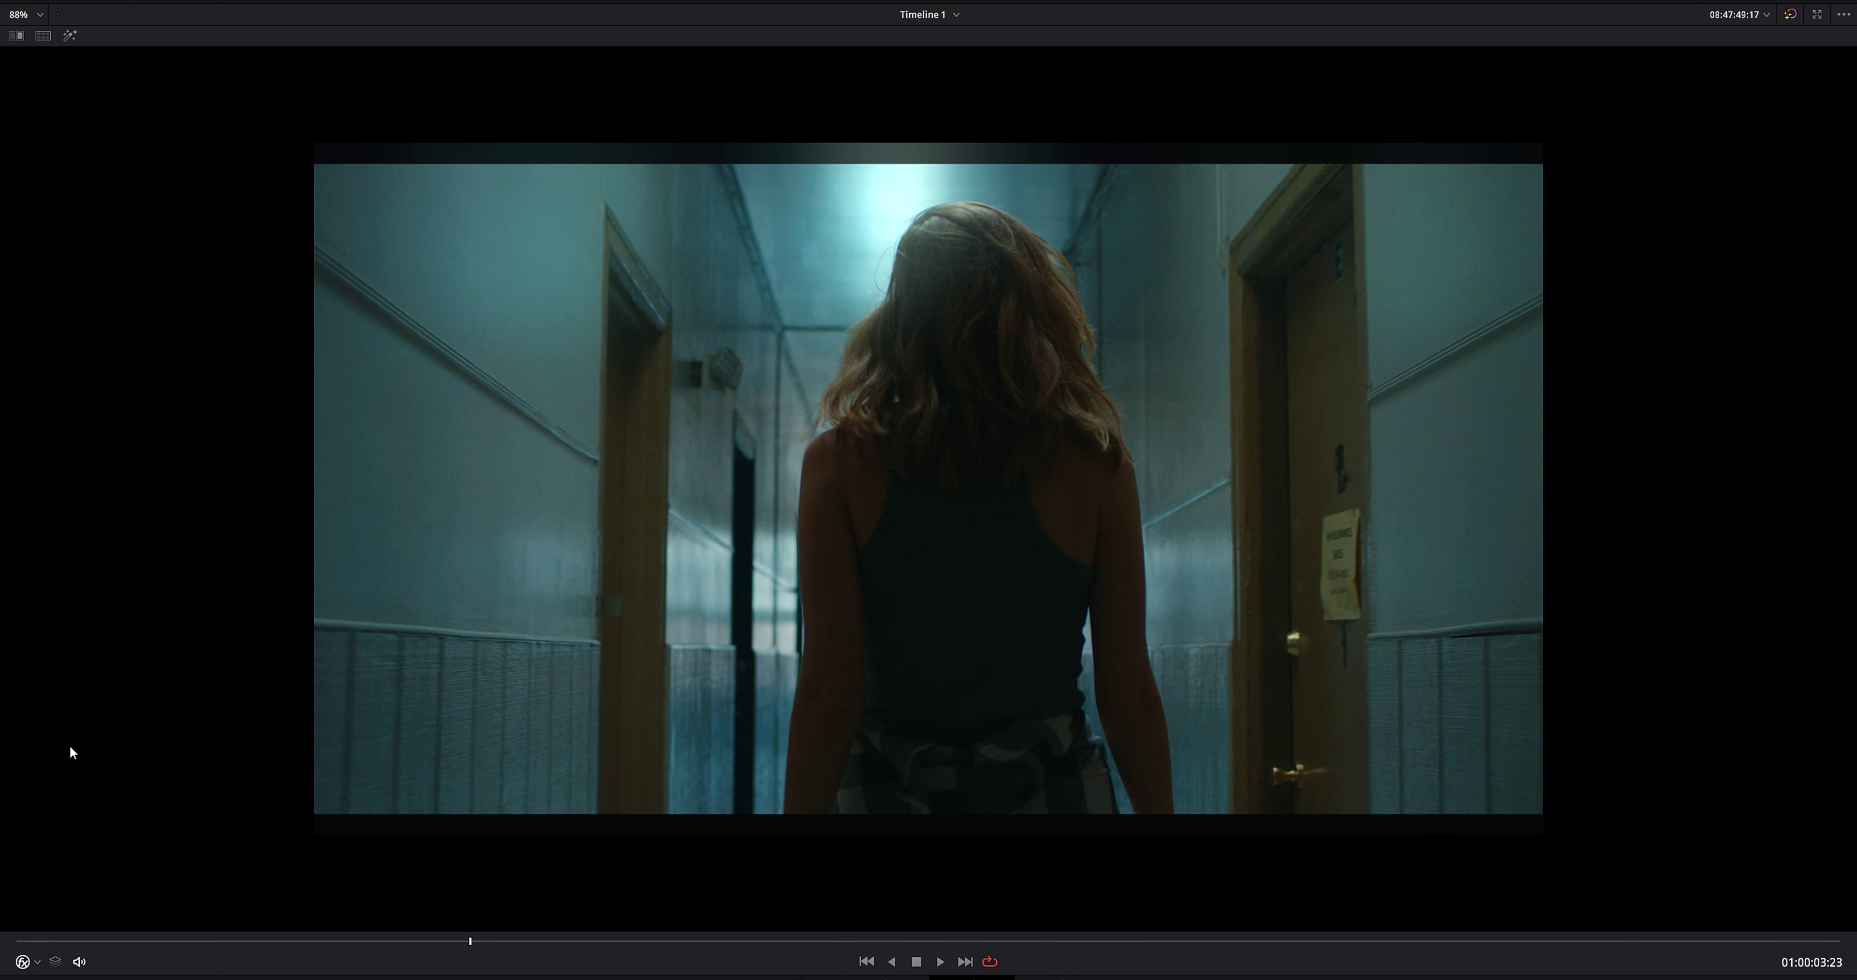
{"action": "scroll", "coordinate": [70, 743], "scroll_direction": "up", "scroll_amount": 2}
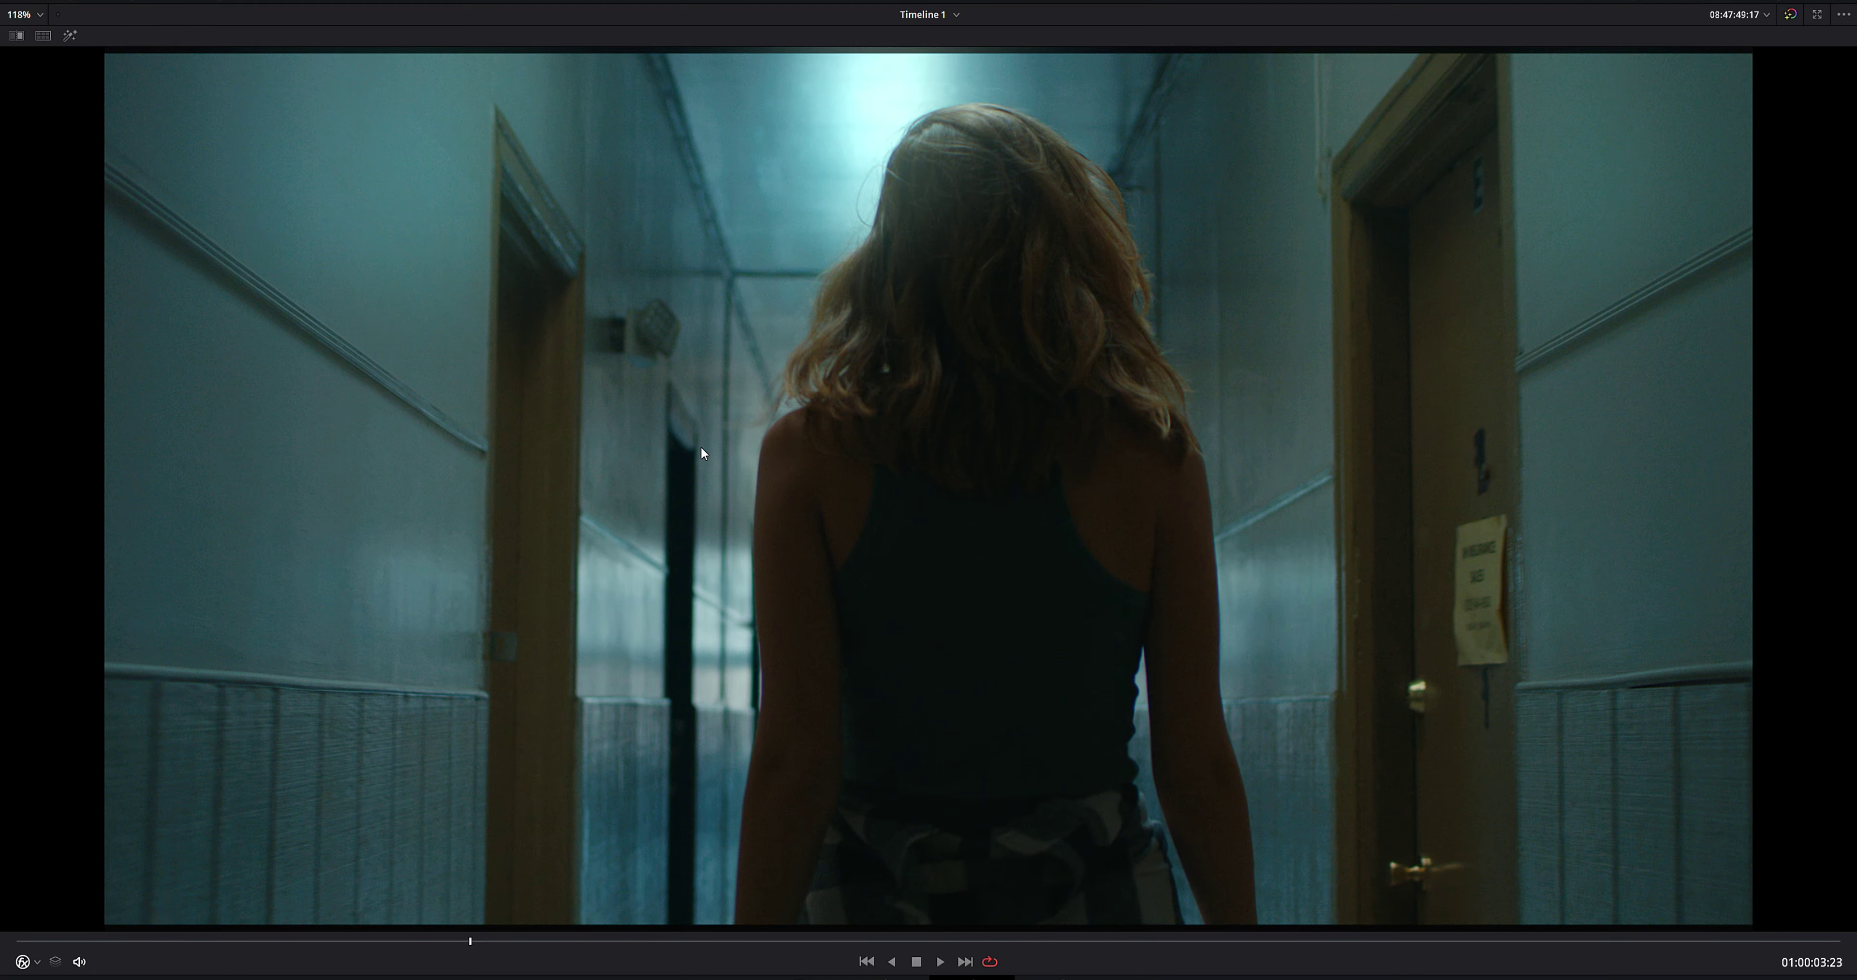
{"action": "key", "text": "space"}
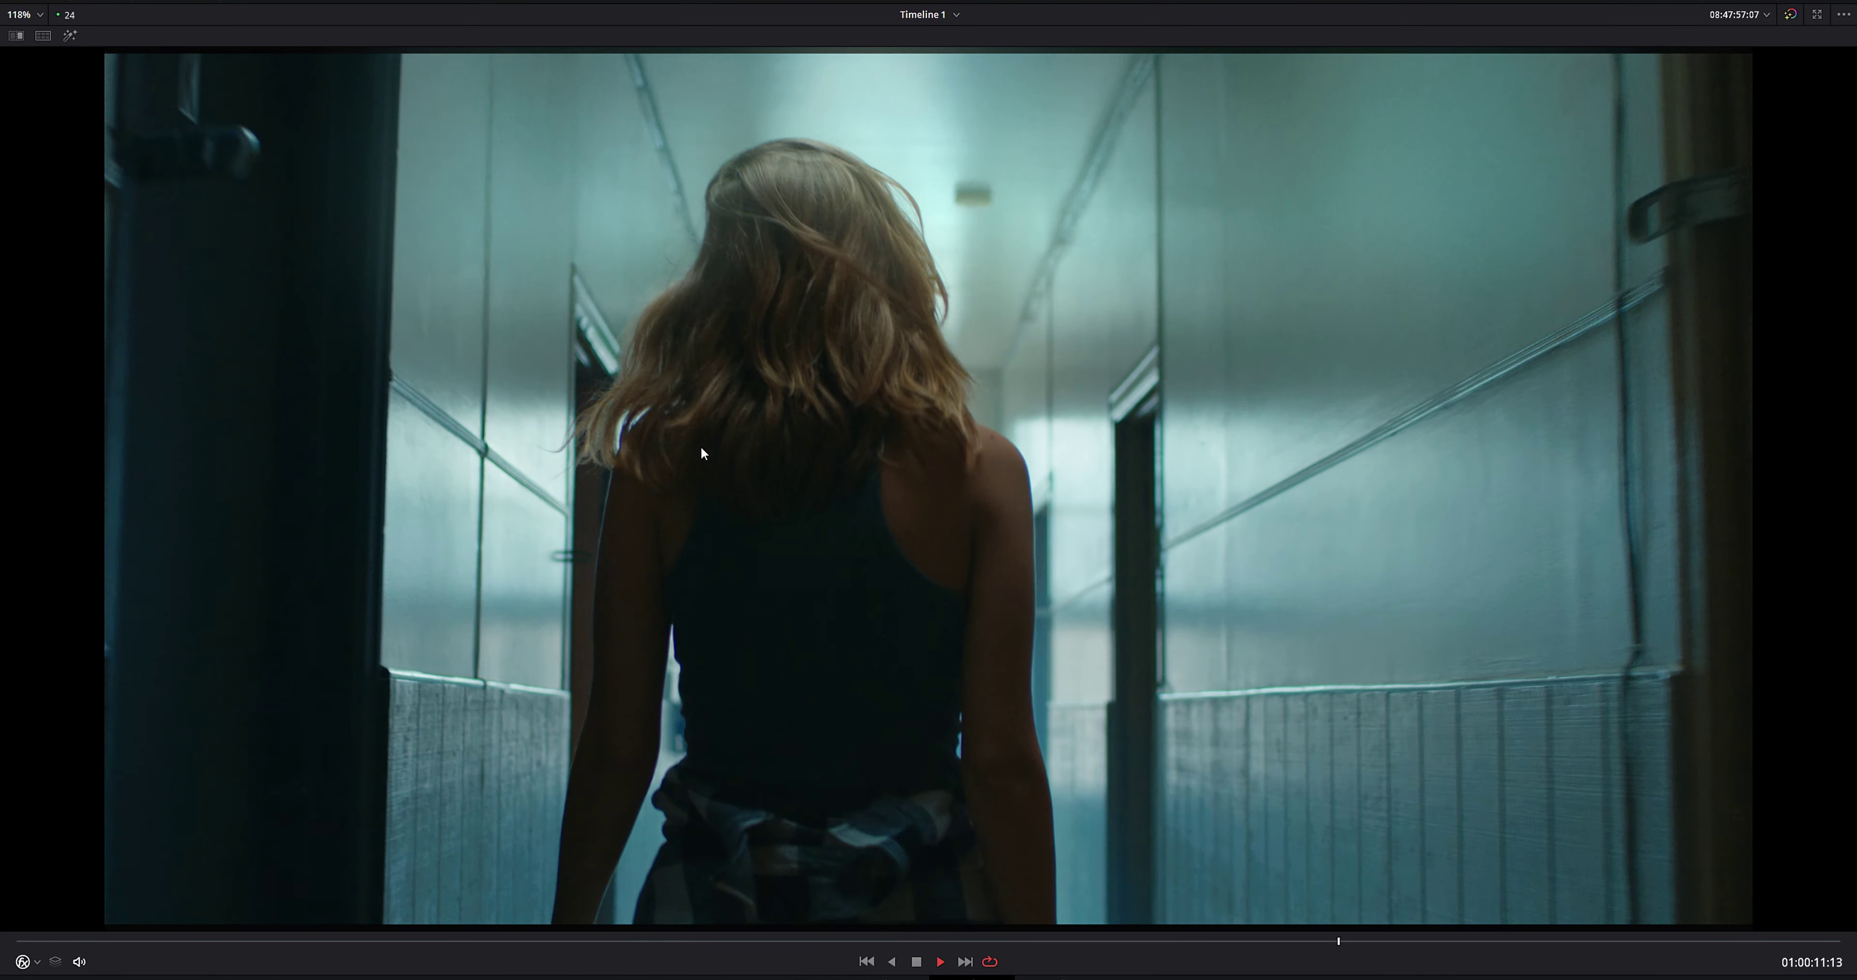
{"action": "key", "text": "space"}
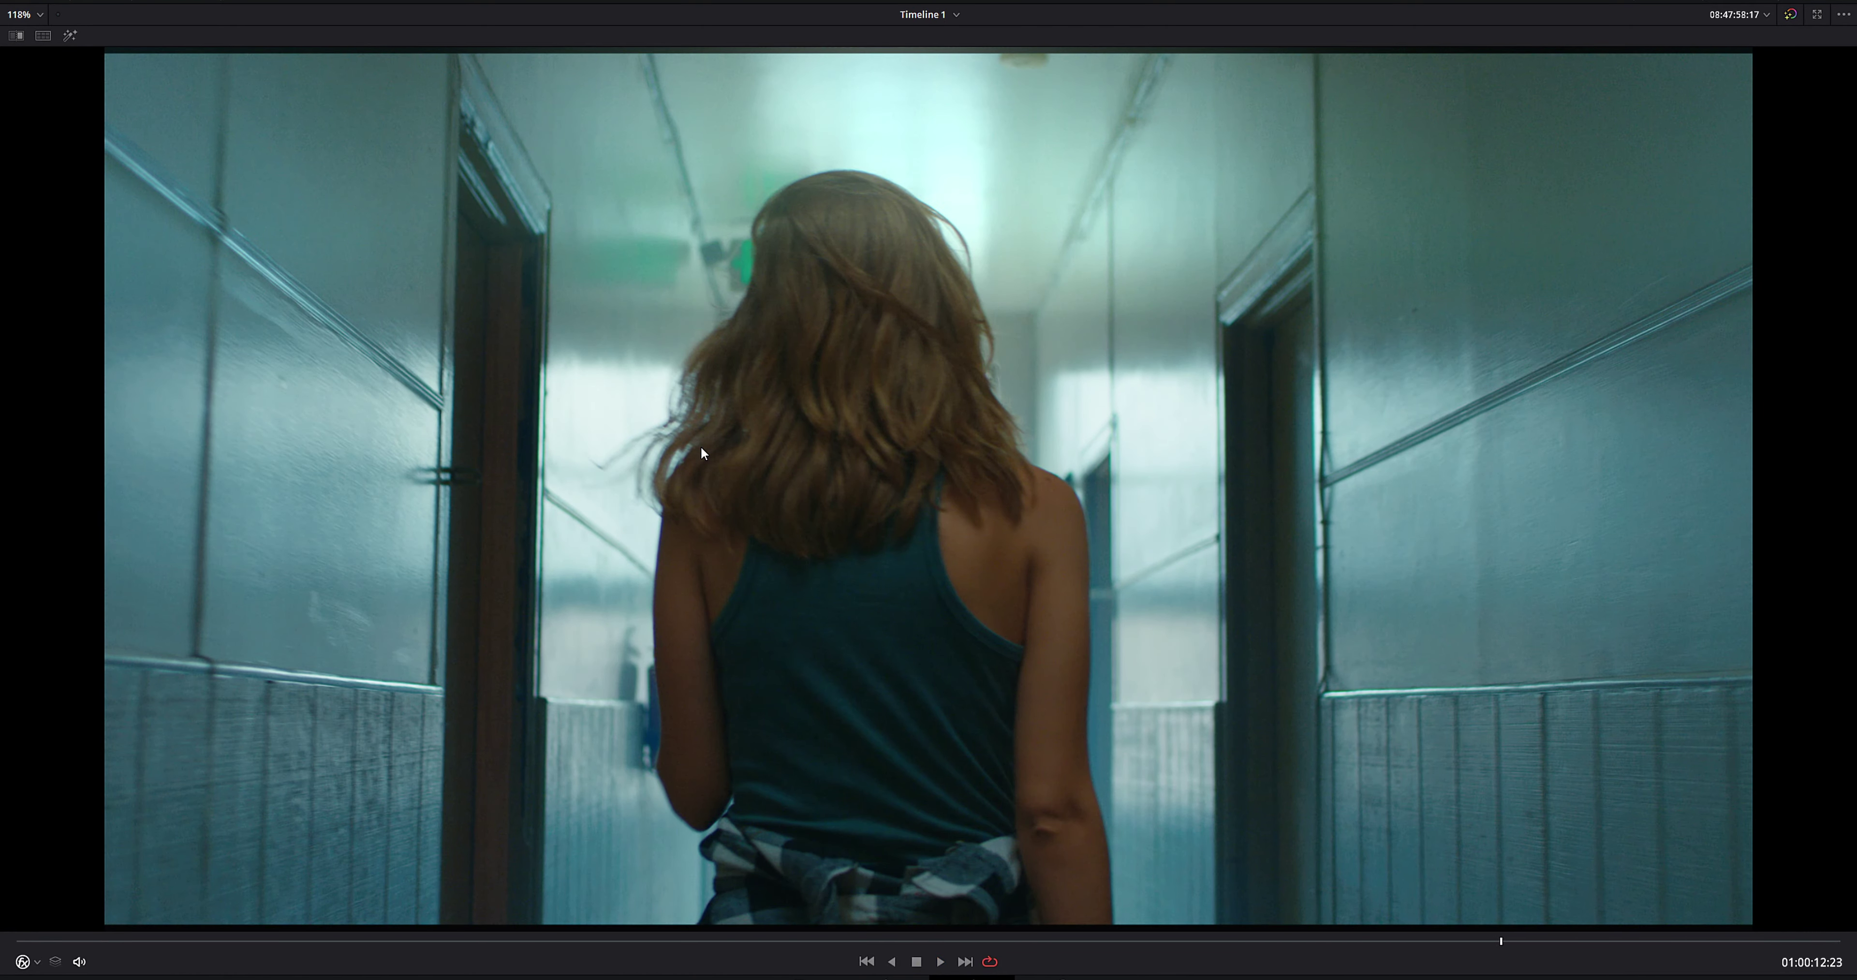
{"action": "key", "text": "space"}
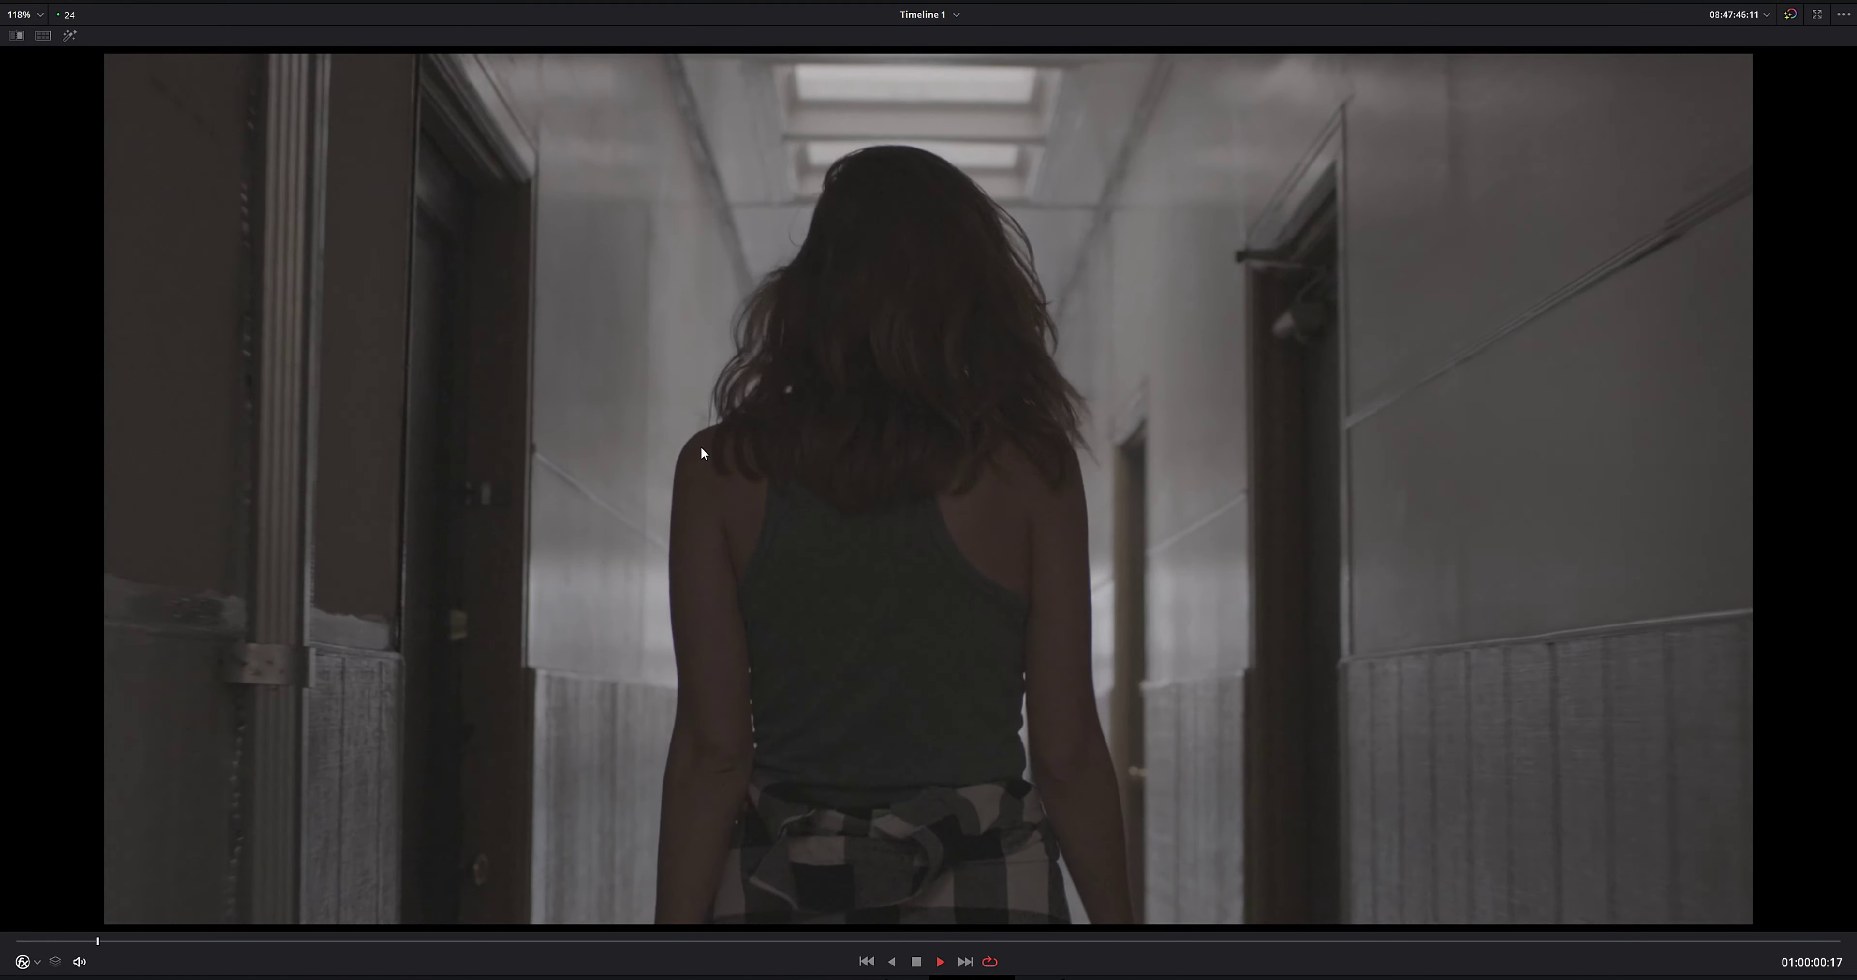
{"action": "key", "text": "space"}
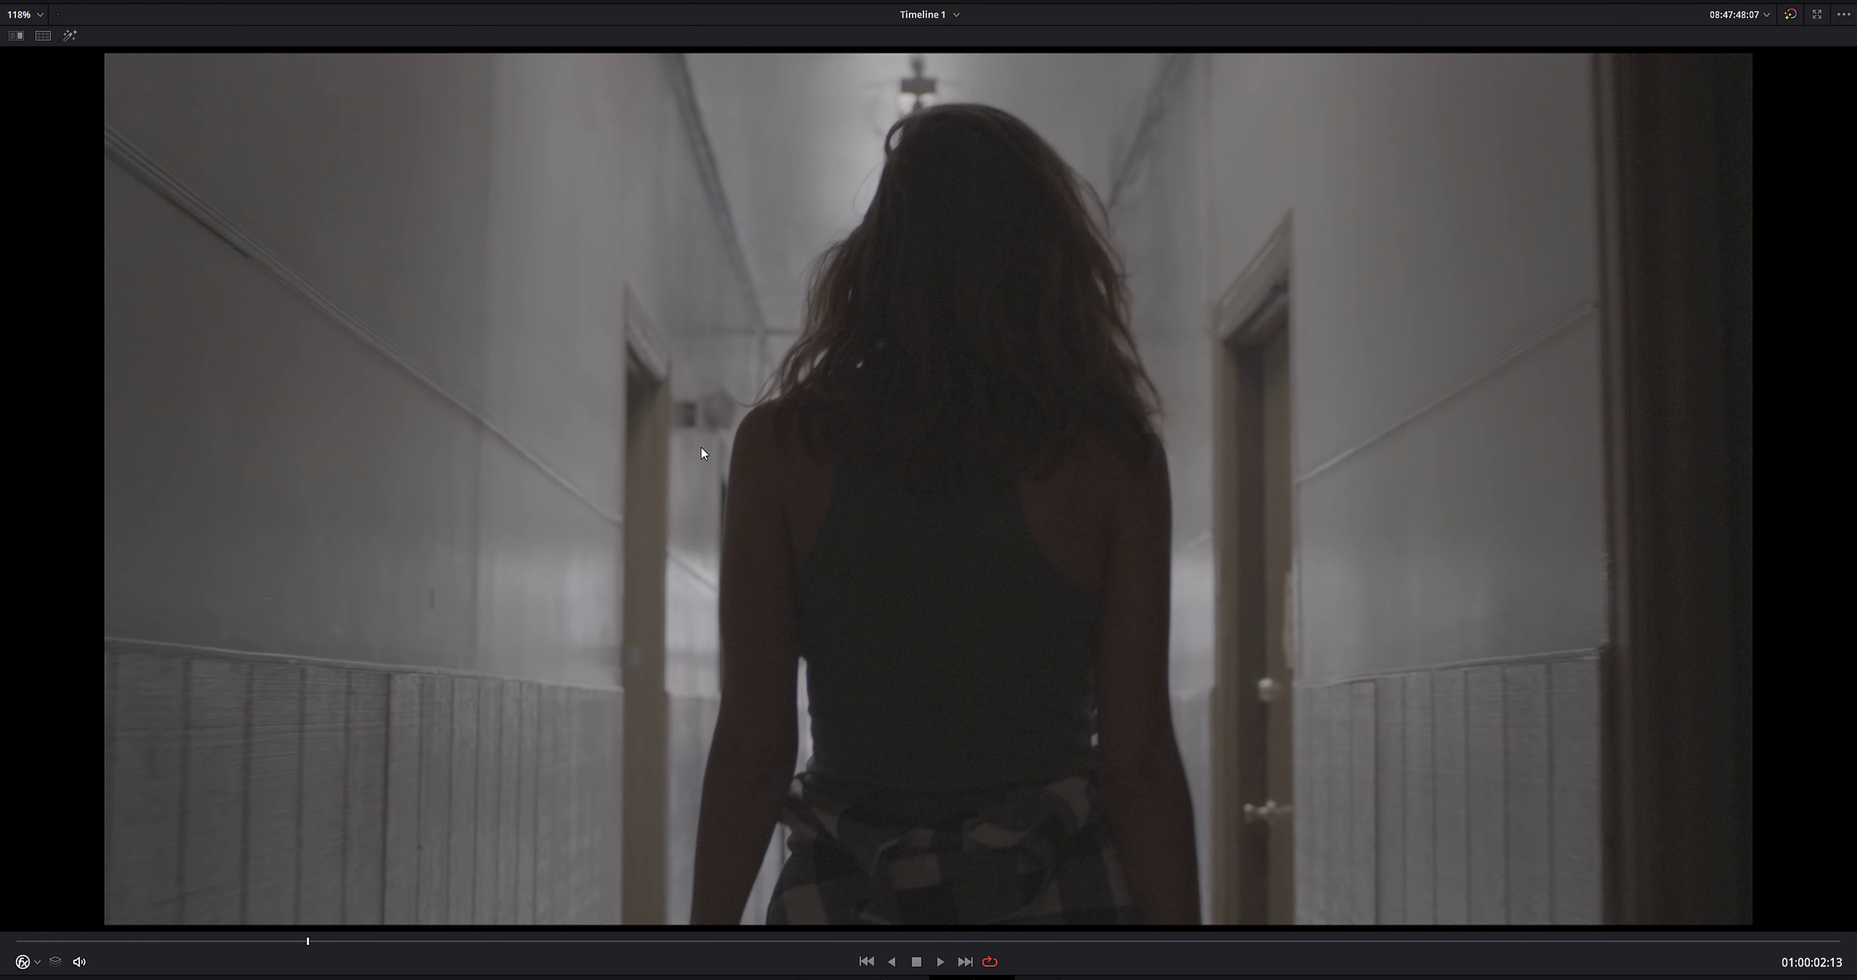
{"action": "key", "text": "space"}
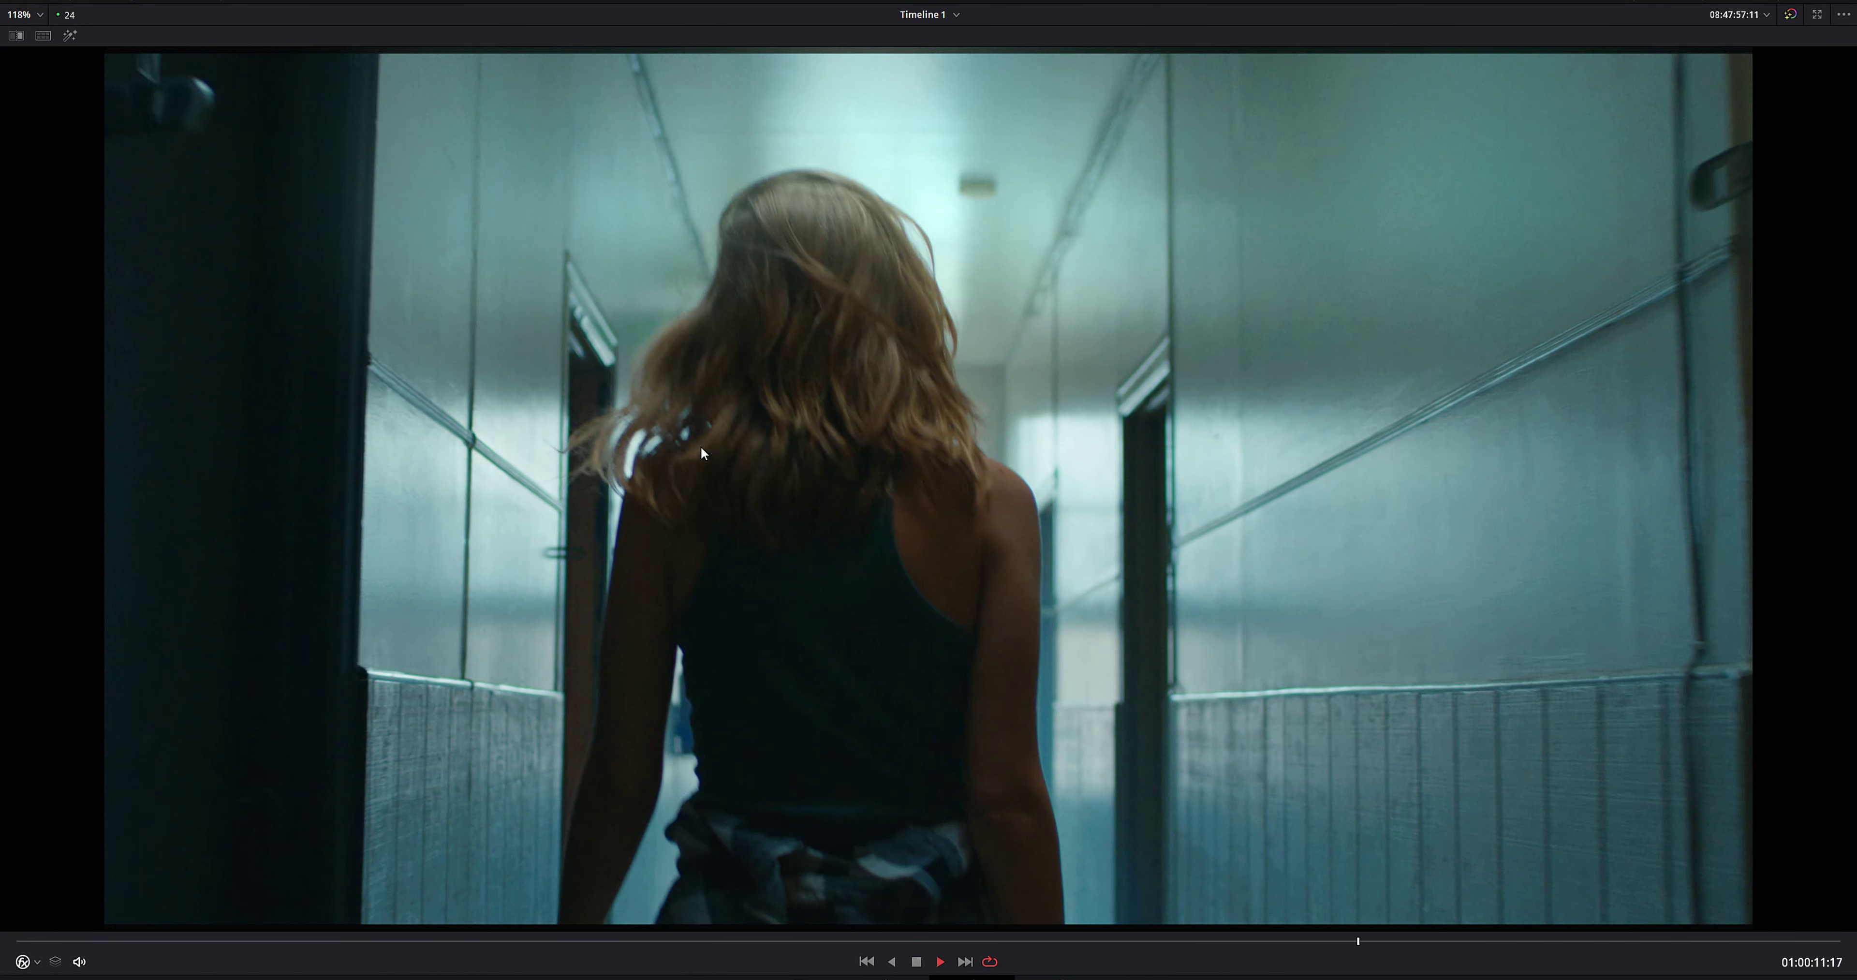
{"action": "key", "text": "space"}
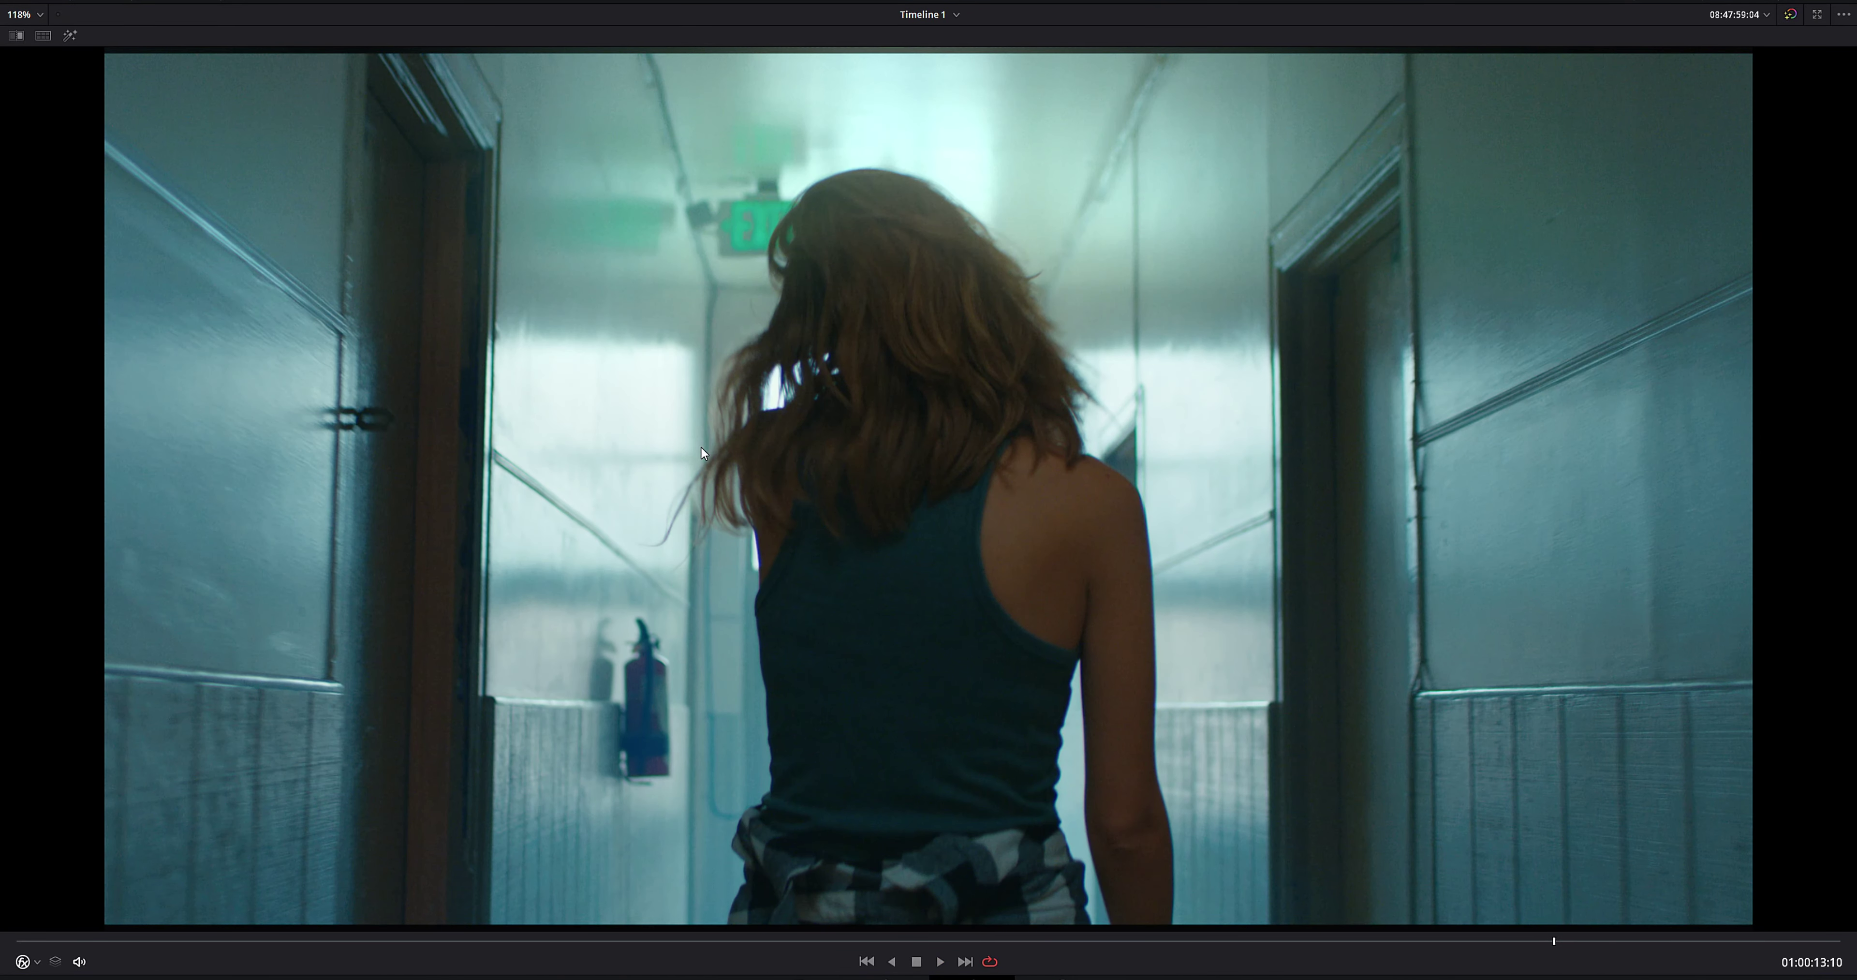
{"action": "key", "text": "alt+f"}
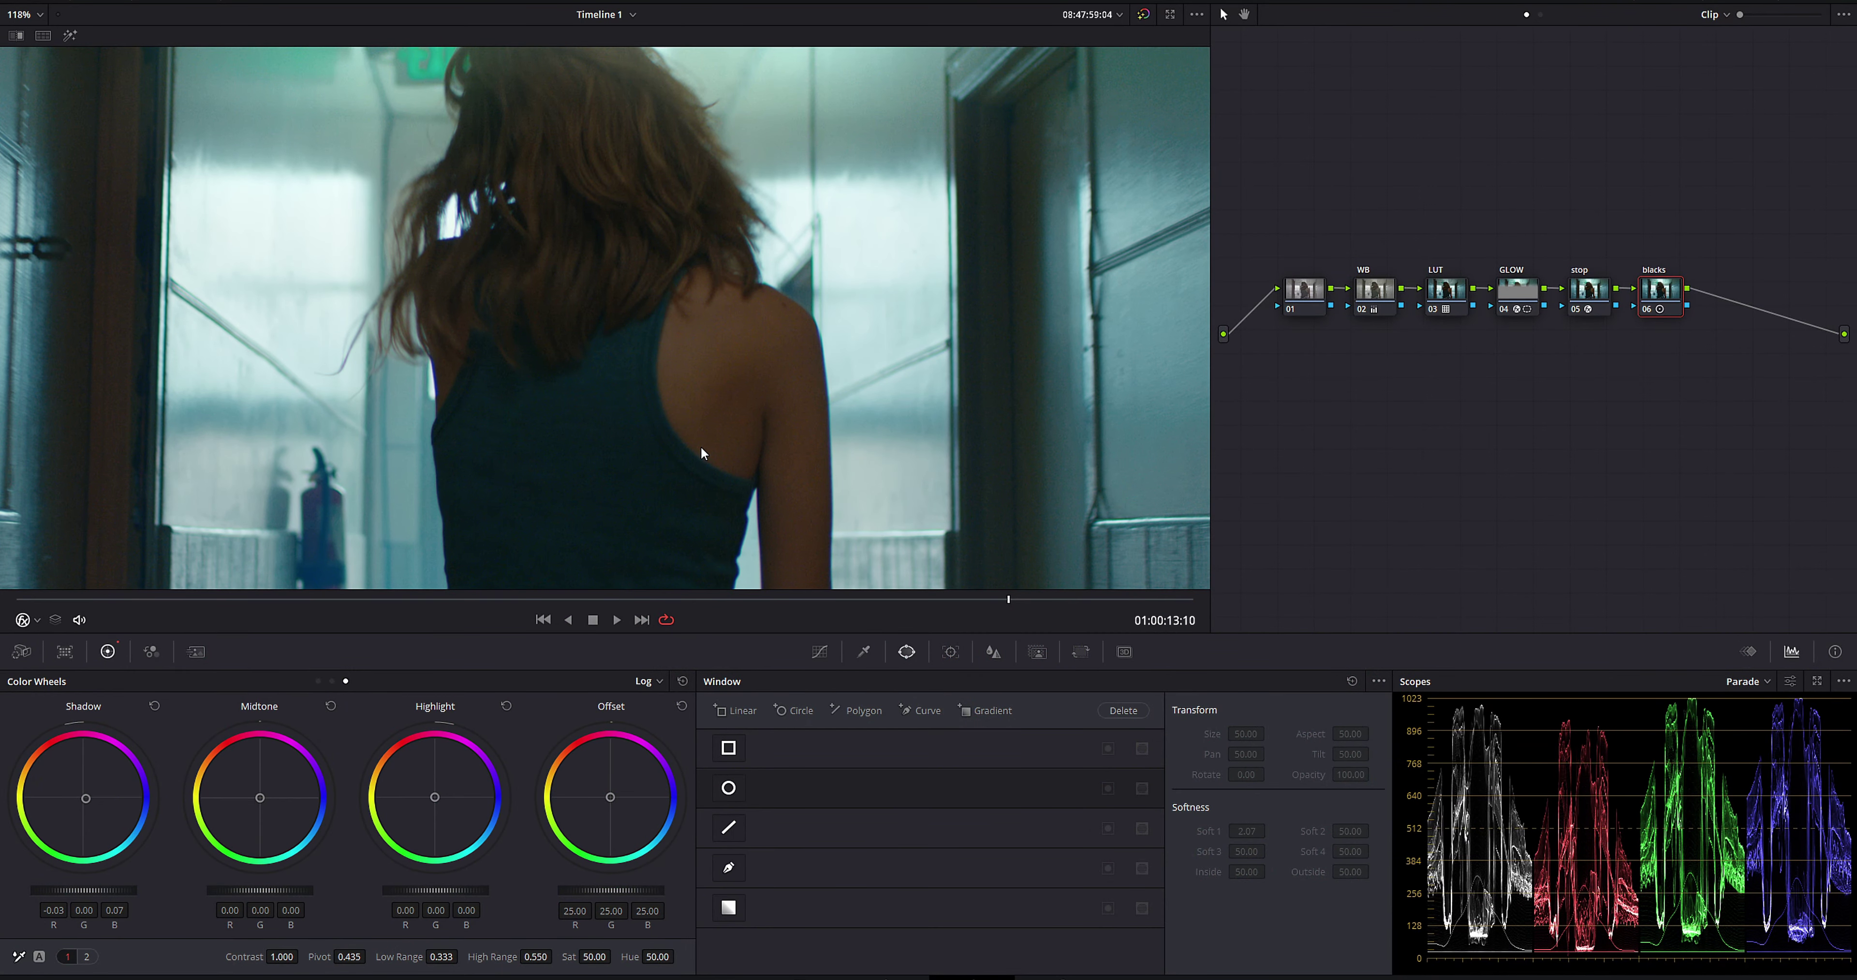
{"action": "key", "text": "shift+z"}
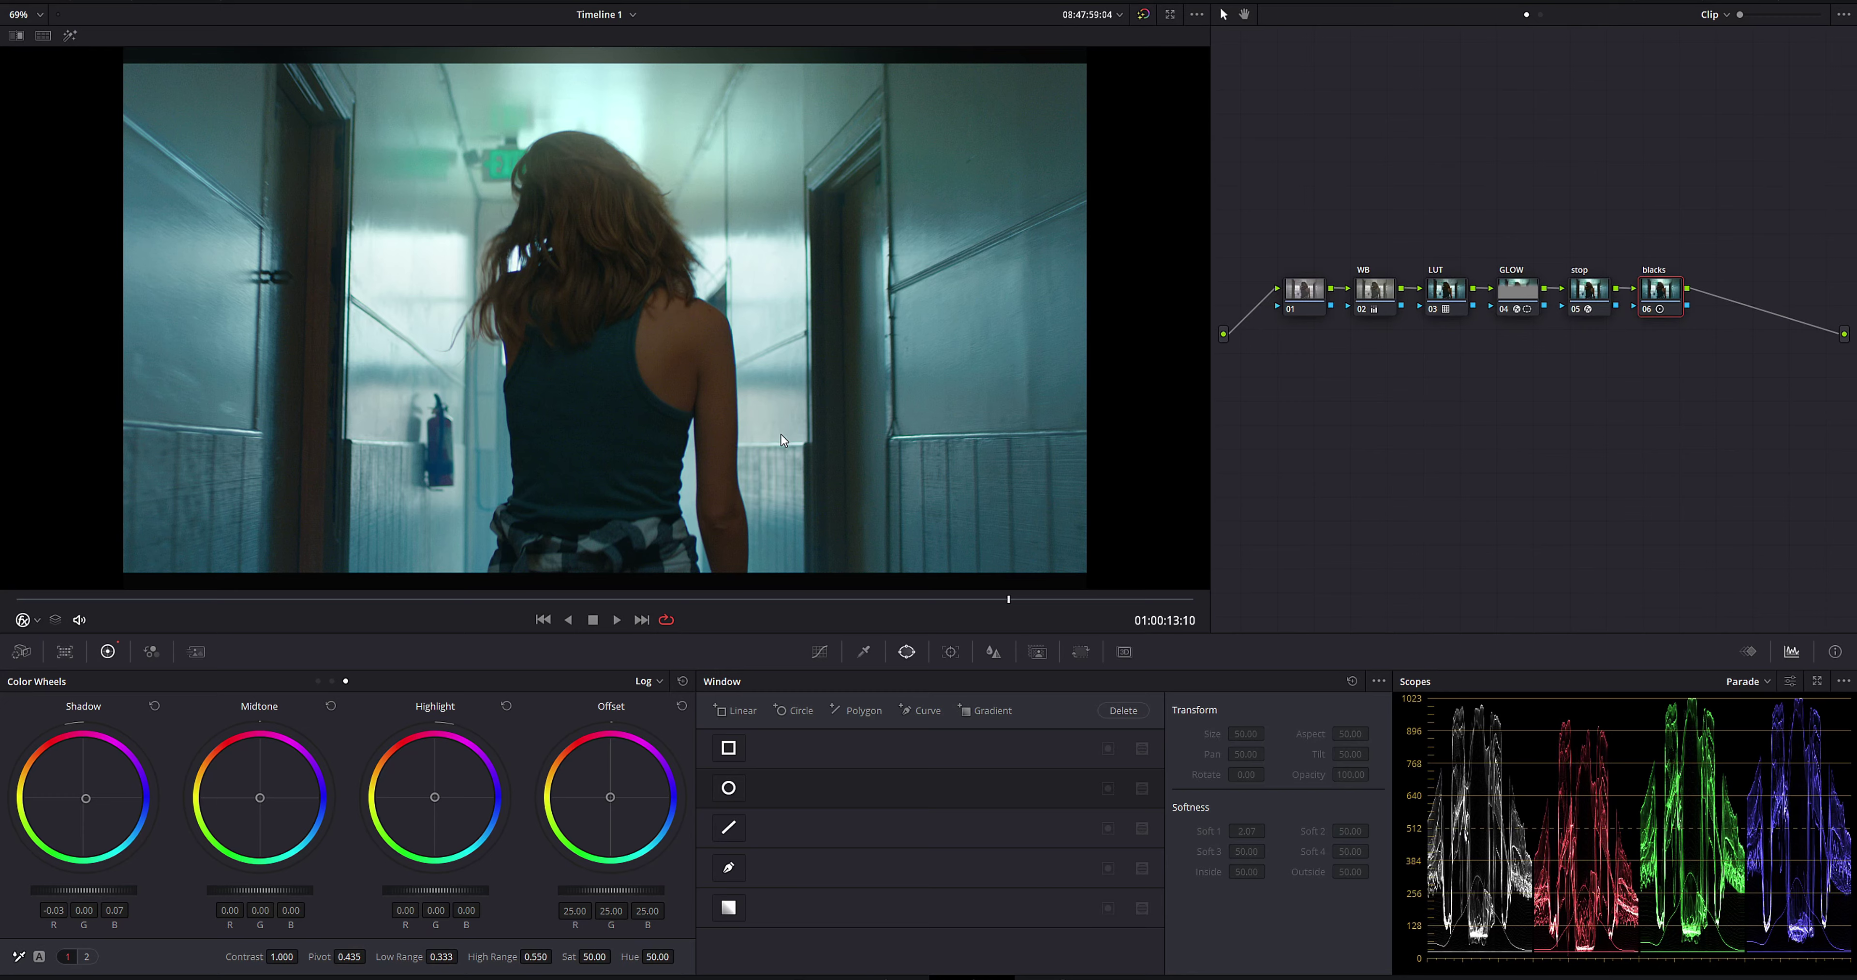
Step: Add a serial node with a circle window stretched into a wide ellipse of about size 52.27, aspect 81.50 and softness 3.71
{"action": "key", "text": "alt+s"}
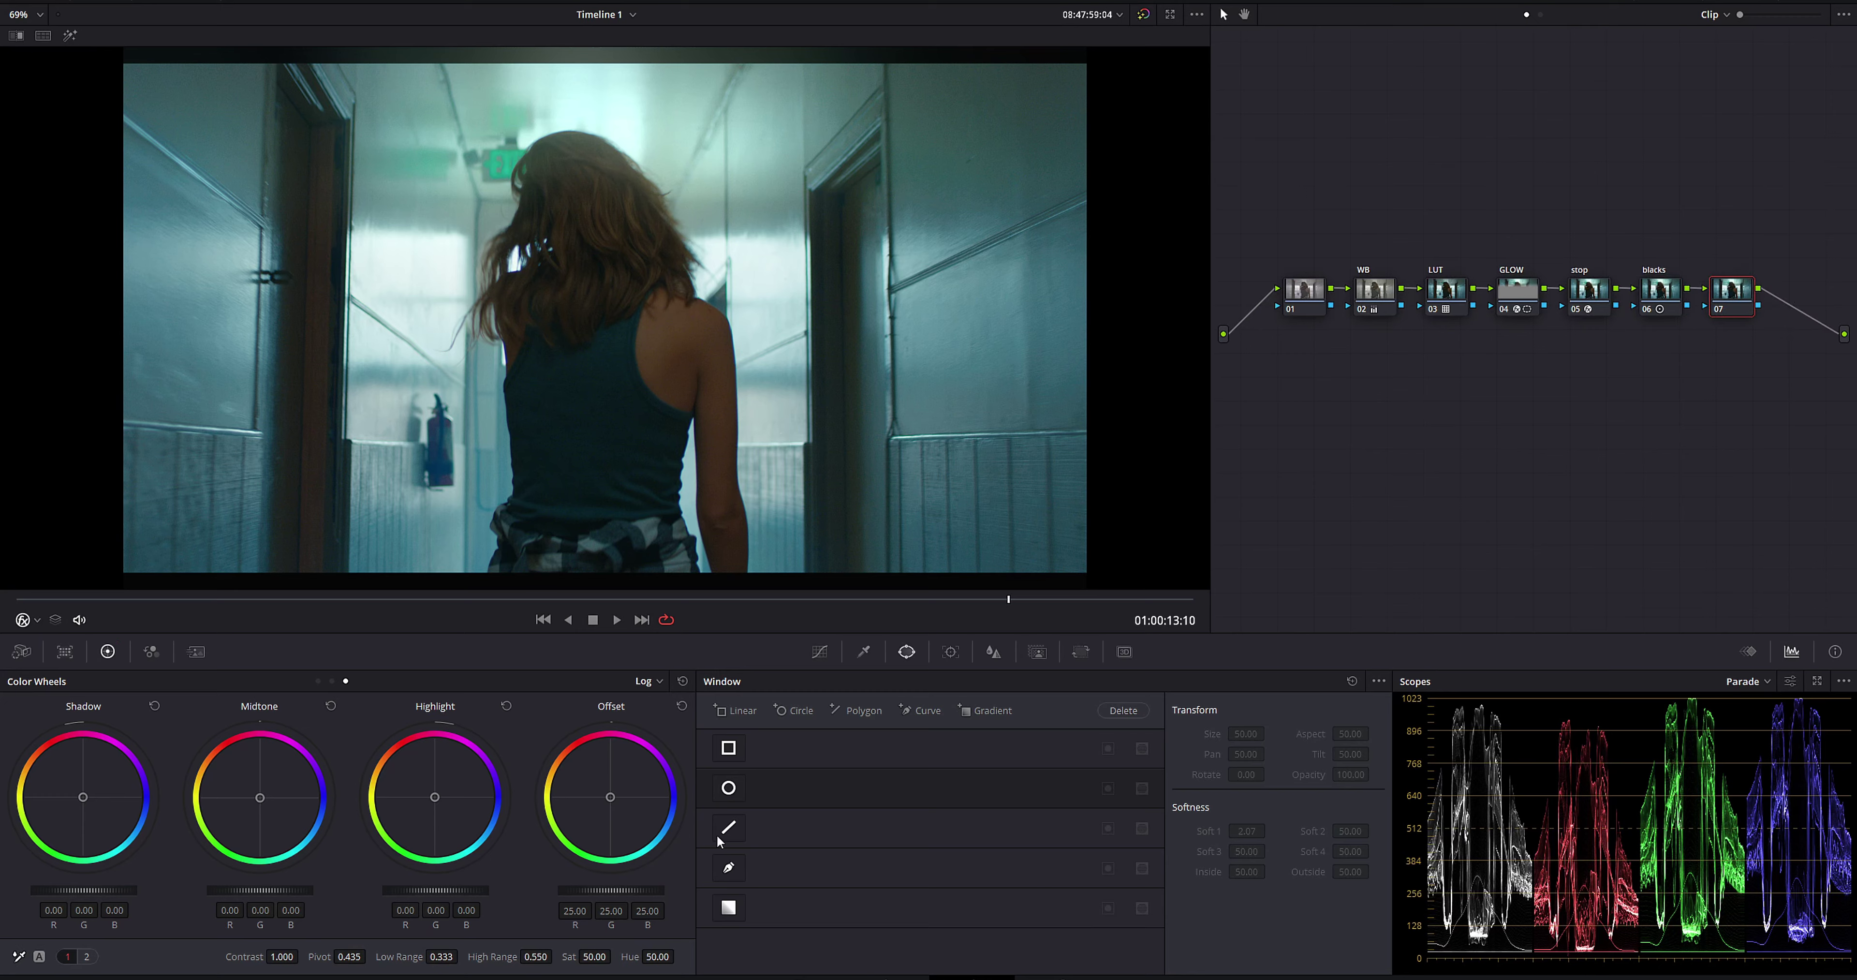
{"action": "left_click", "coordinate": [729, 788]}
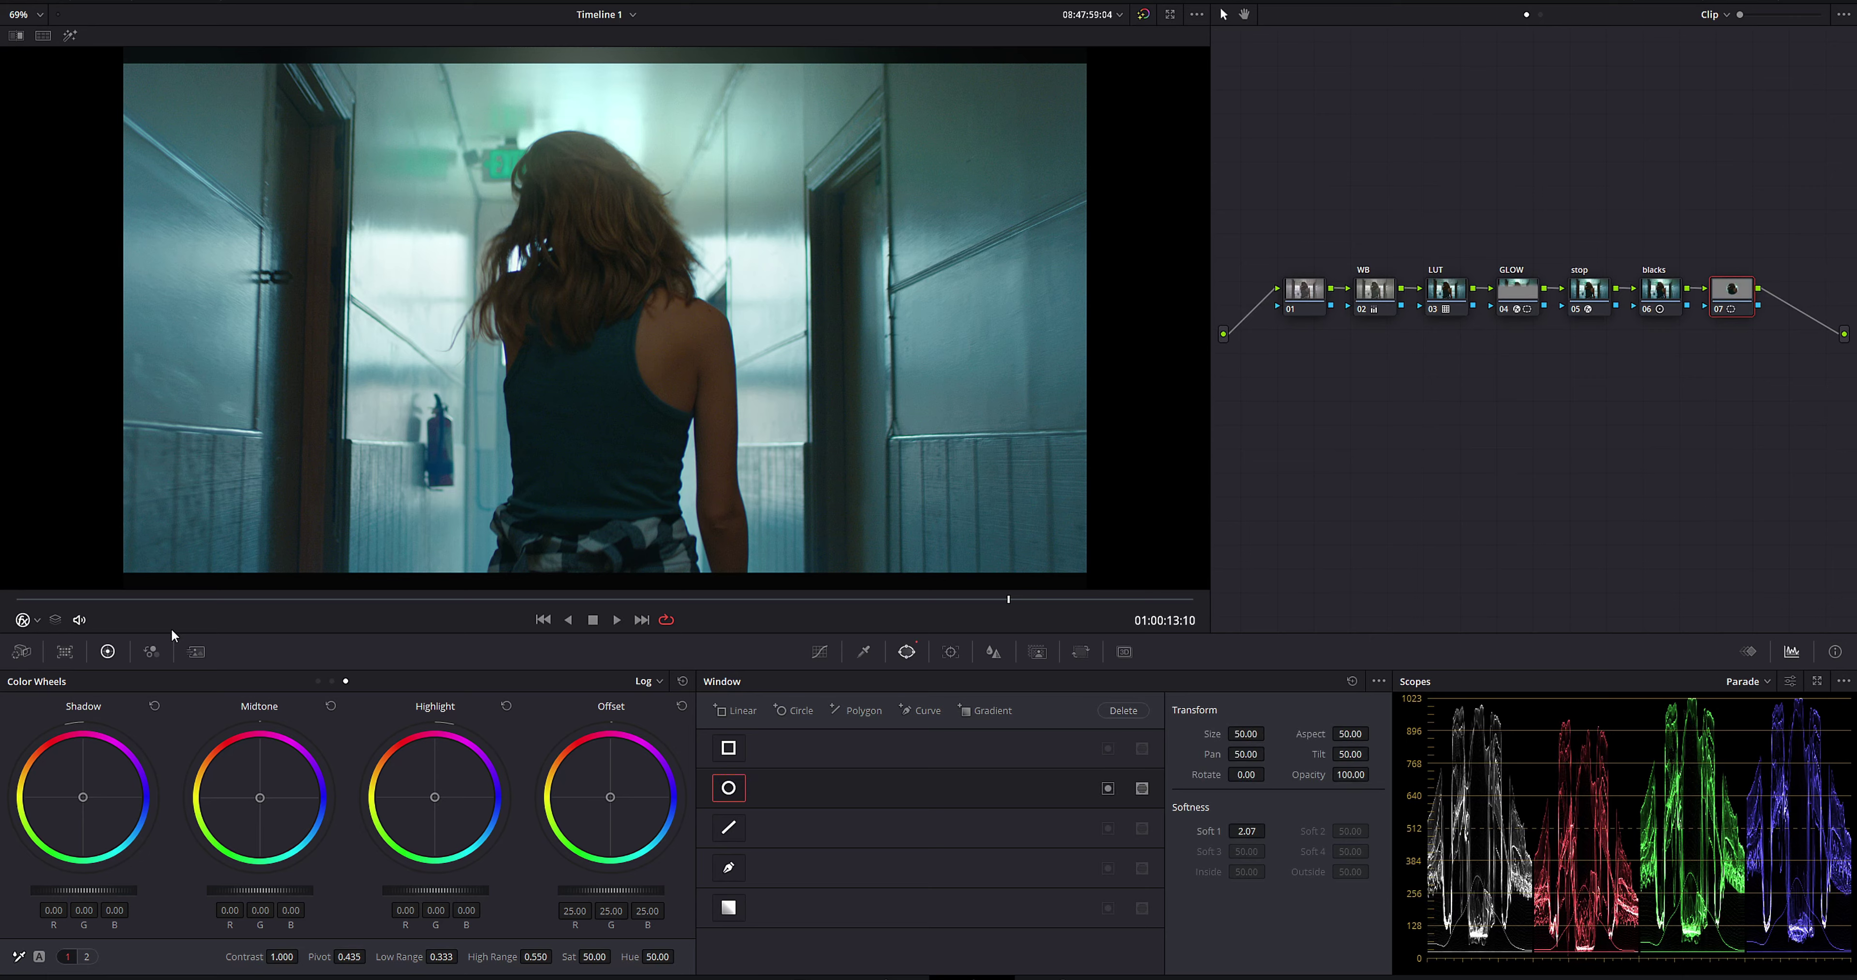
{"action": "left_click", "coordinate": [33, 621]}
{"action": "left_click", "coordinate": [51, 681]}
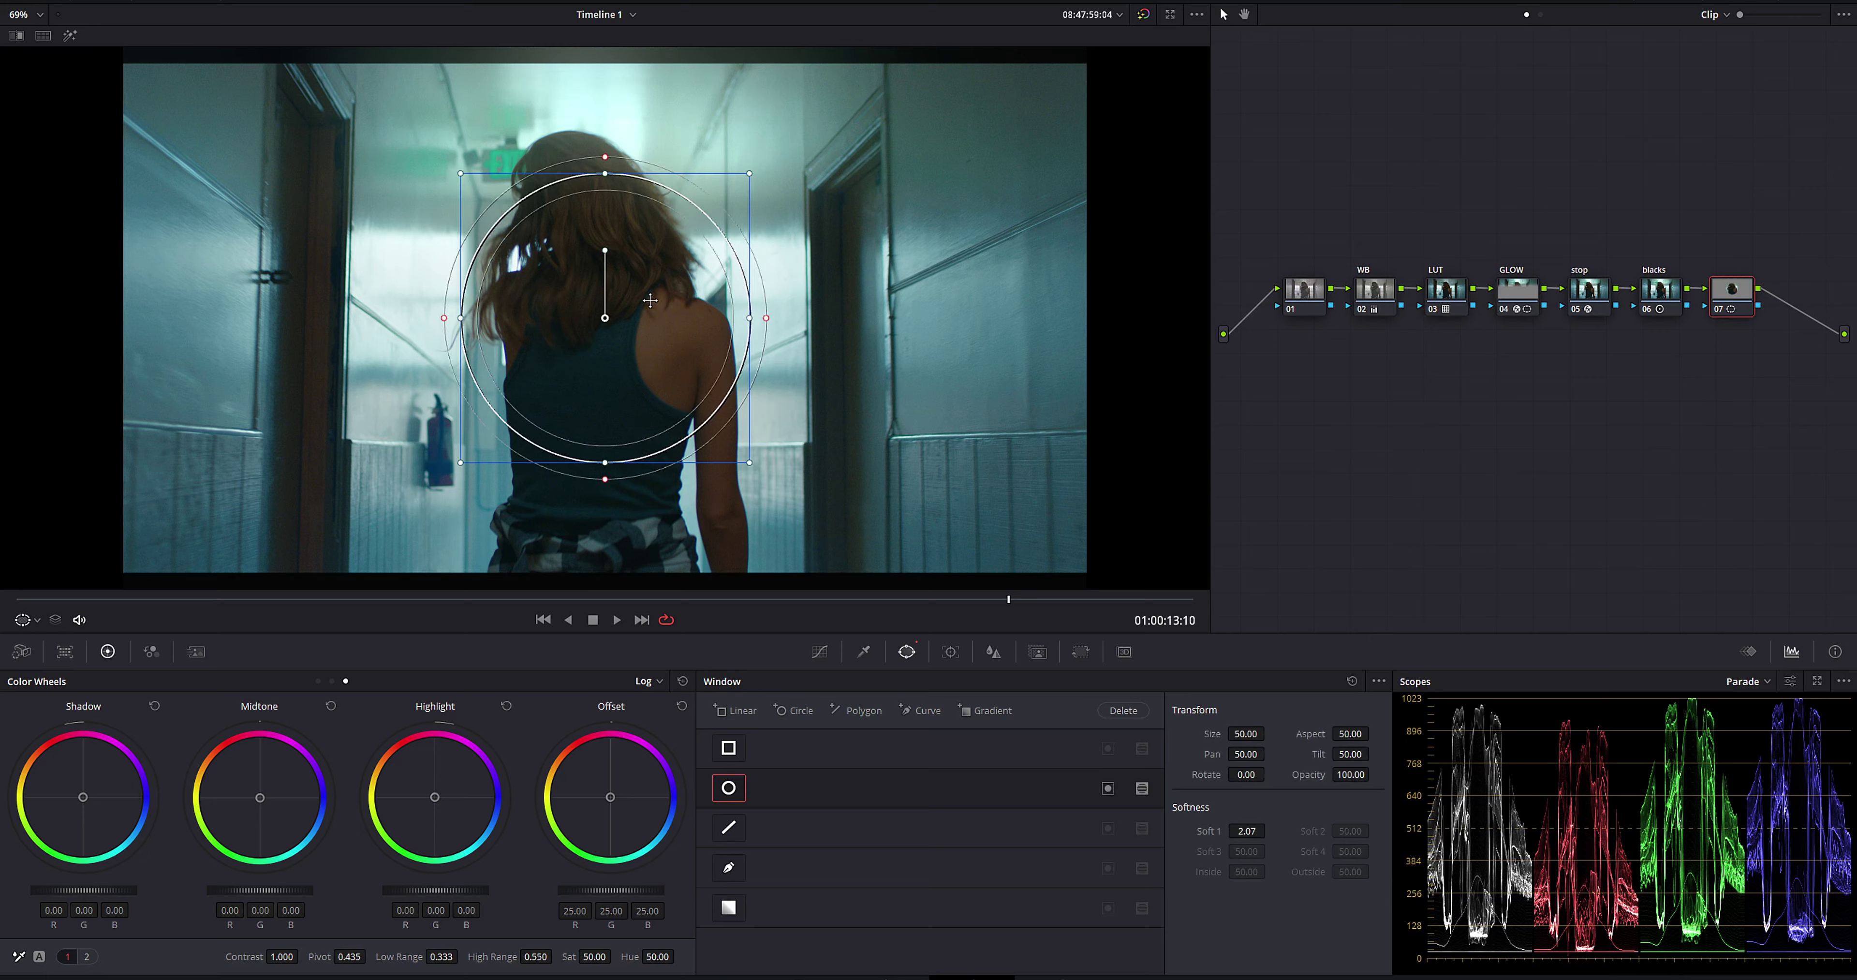
{"action": "left_click_drag", "start_coordinate": [750, 318], "coordinate": [1067, 318]}
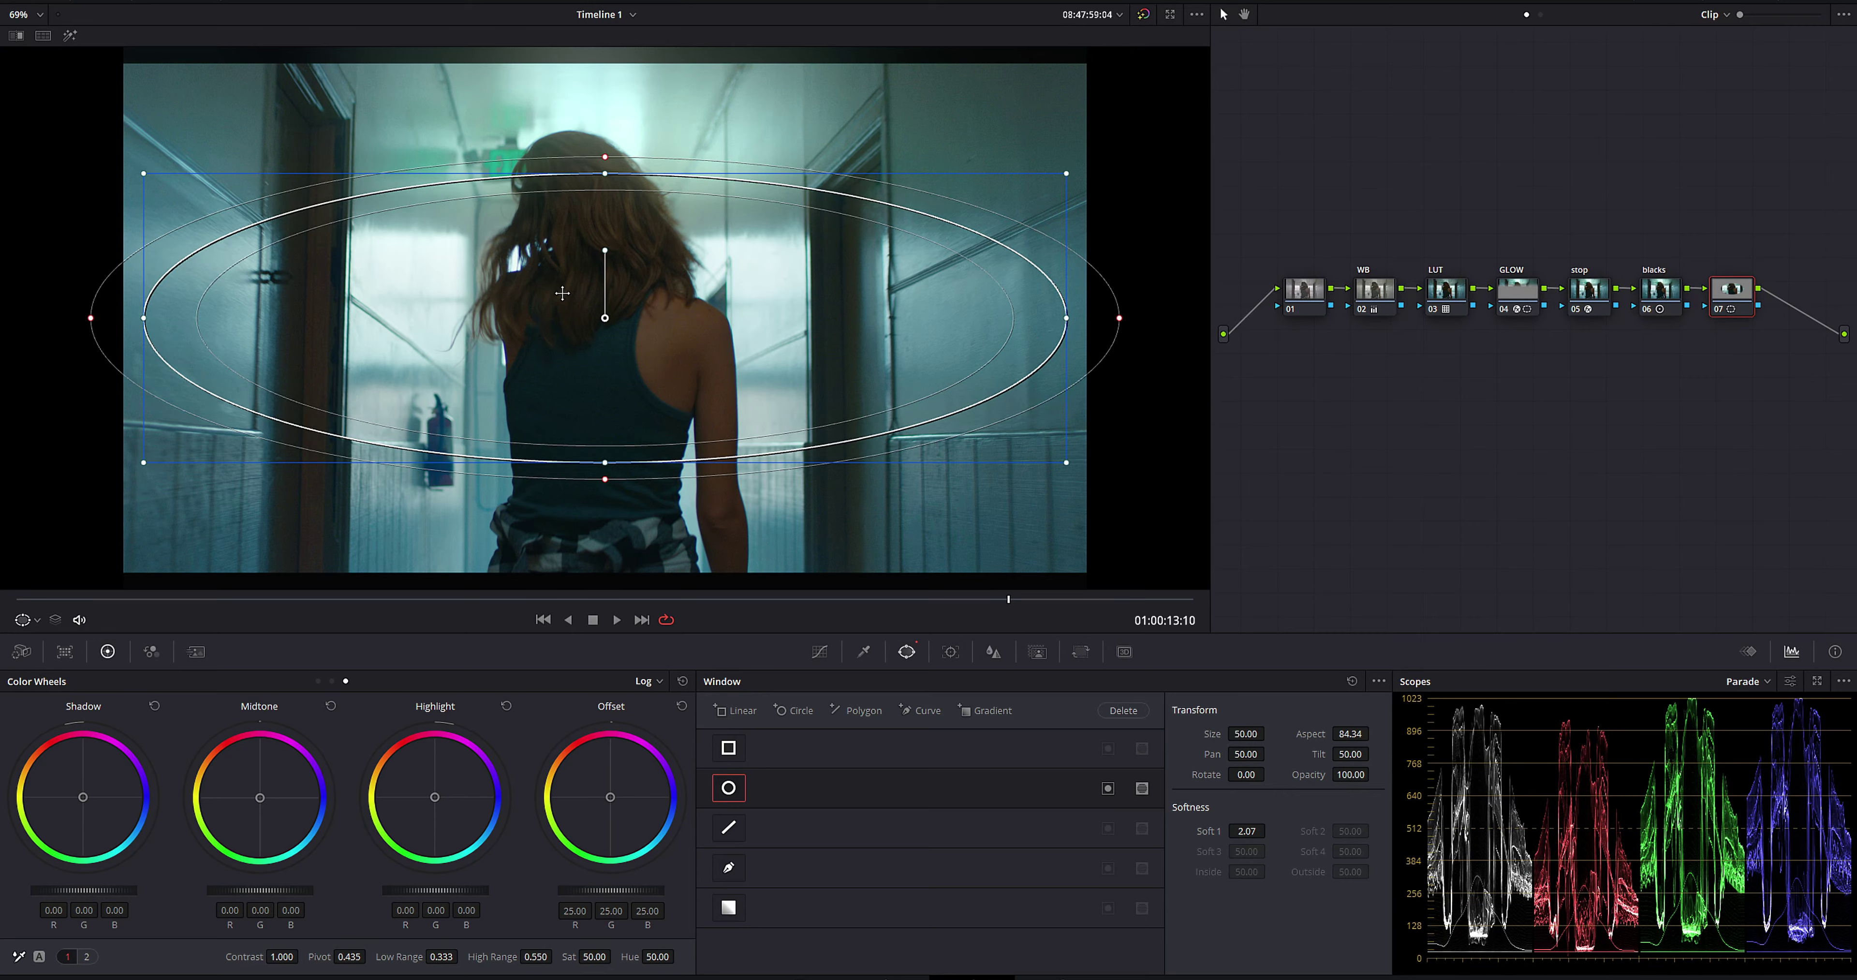
{"action": "scroll", "coordinate": [602, 210], "scroll_direction": "down", "scroll_amount": 1}
{"action": "left_click_drag", "start_coordinate": [605, 189], "coordinate": [608, 134]}
{"action": "left_click_drag", "start_coordinate": [628, 258], "coordinate": [627, 241]}
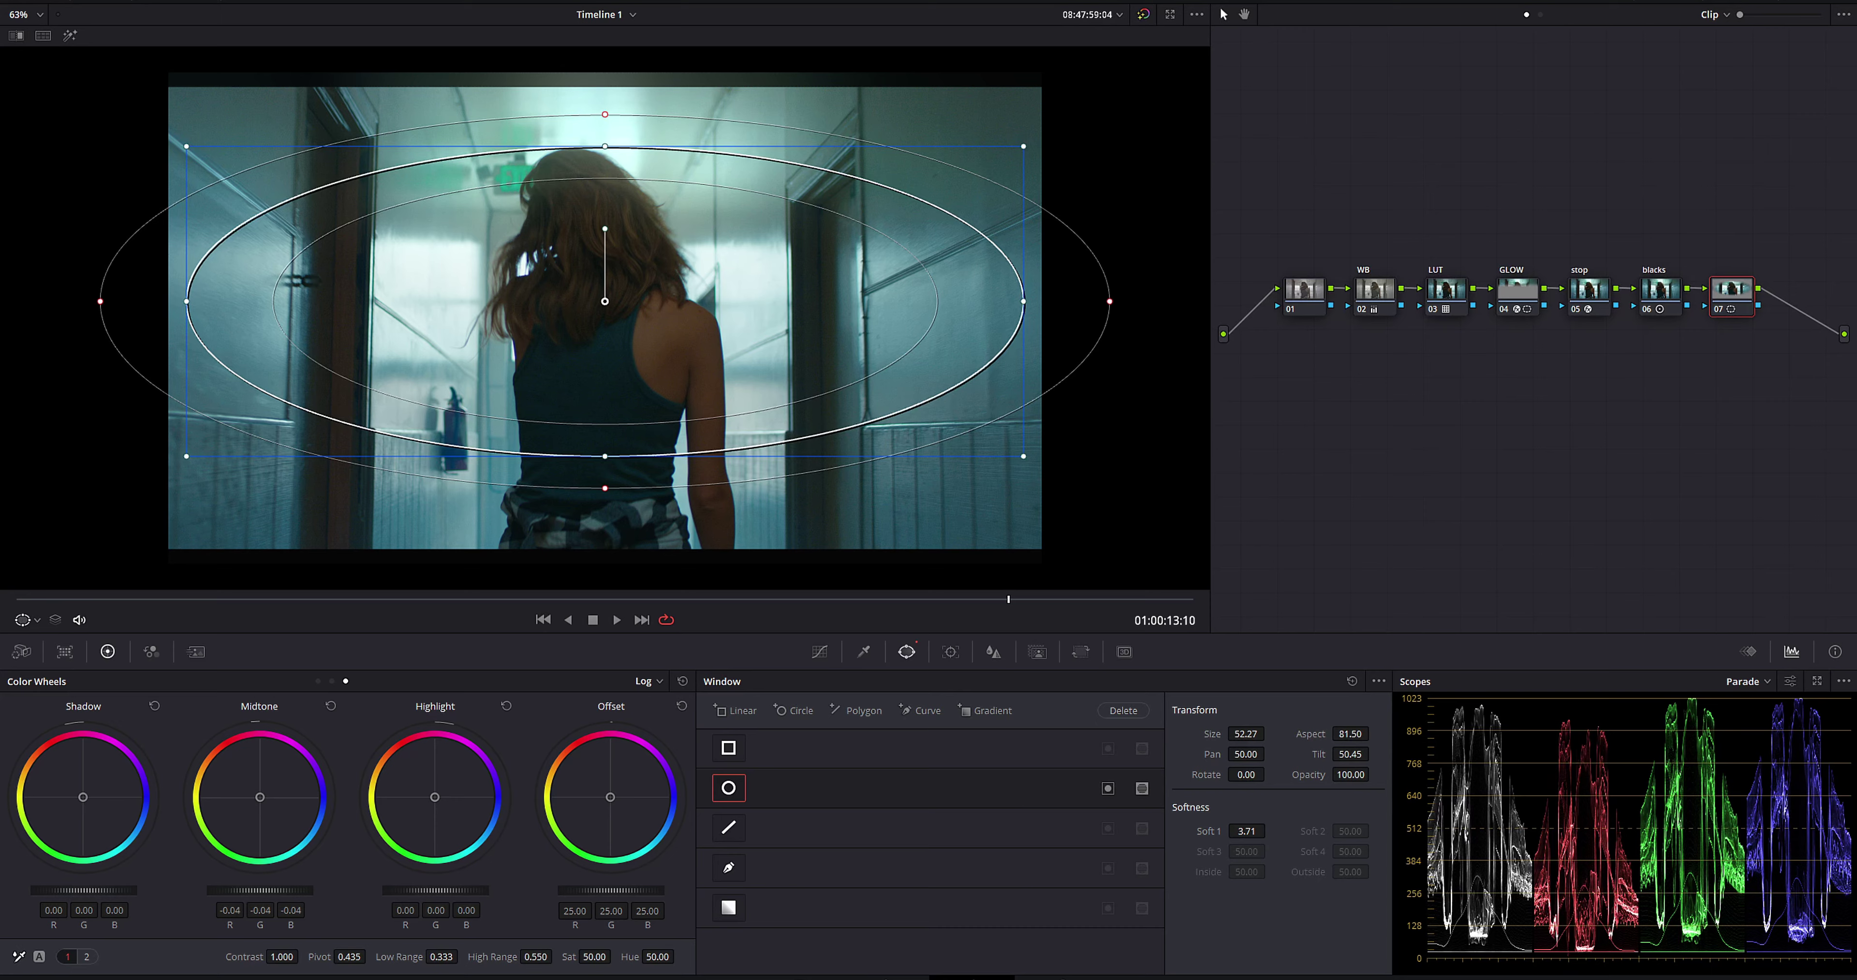
Step: Lower the ellipse node's Log midtones and set its Primaries Gamma to about -0.03
{"action": "left_click_drag", "start_coordinate": [274, 890], "coordinate": [245, 890]}
{"action": "left_click", "coordinate": [652, 681]}
{"action": "left_click", "coordinate": [692, 700]}
{"action": "left_click_drag", "start_coordinate": [259, 890], "coordinate": [249, 890]}
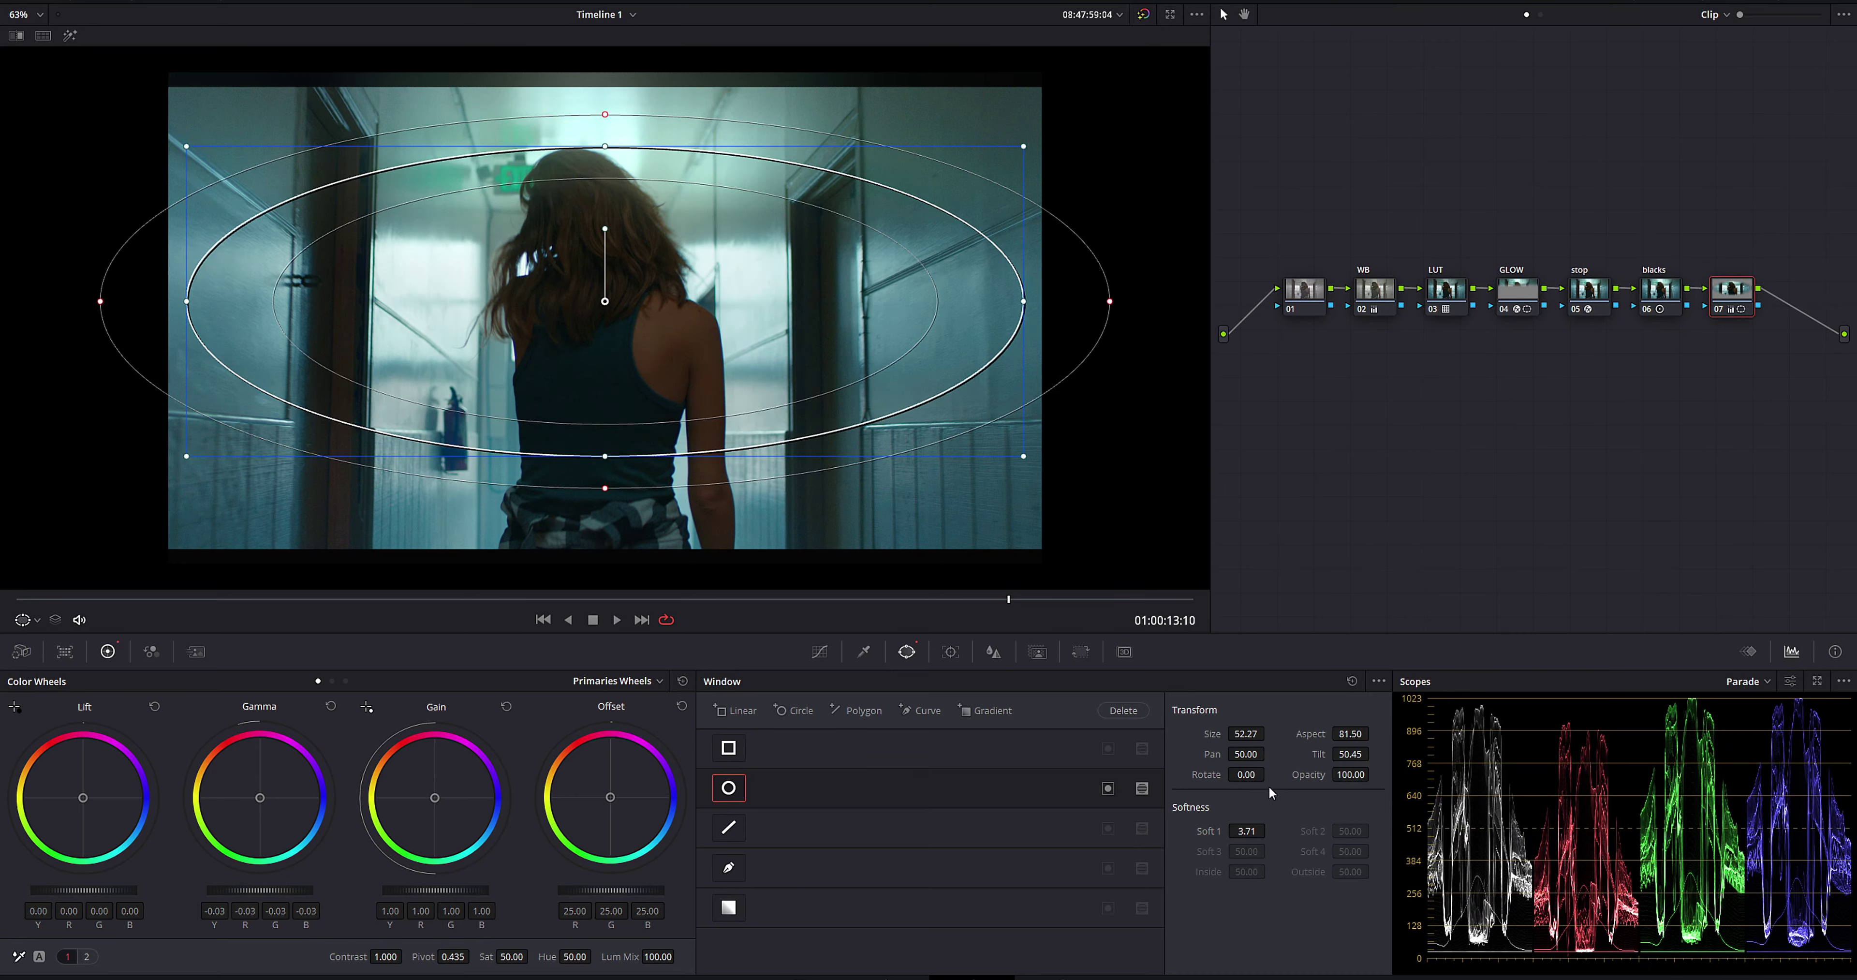
Step: Invert the ellipse window on node 07 and shift it slightly to about pan 50.14 and tilt 50.19
{"action": "left_click", "coordinate": [1108, 789]}
{"action": "left_click_drag", "start_coordinate": [745, 381], "coordinate": [715, 360]}
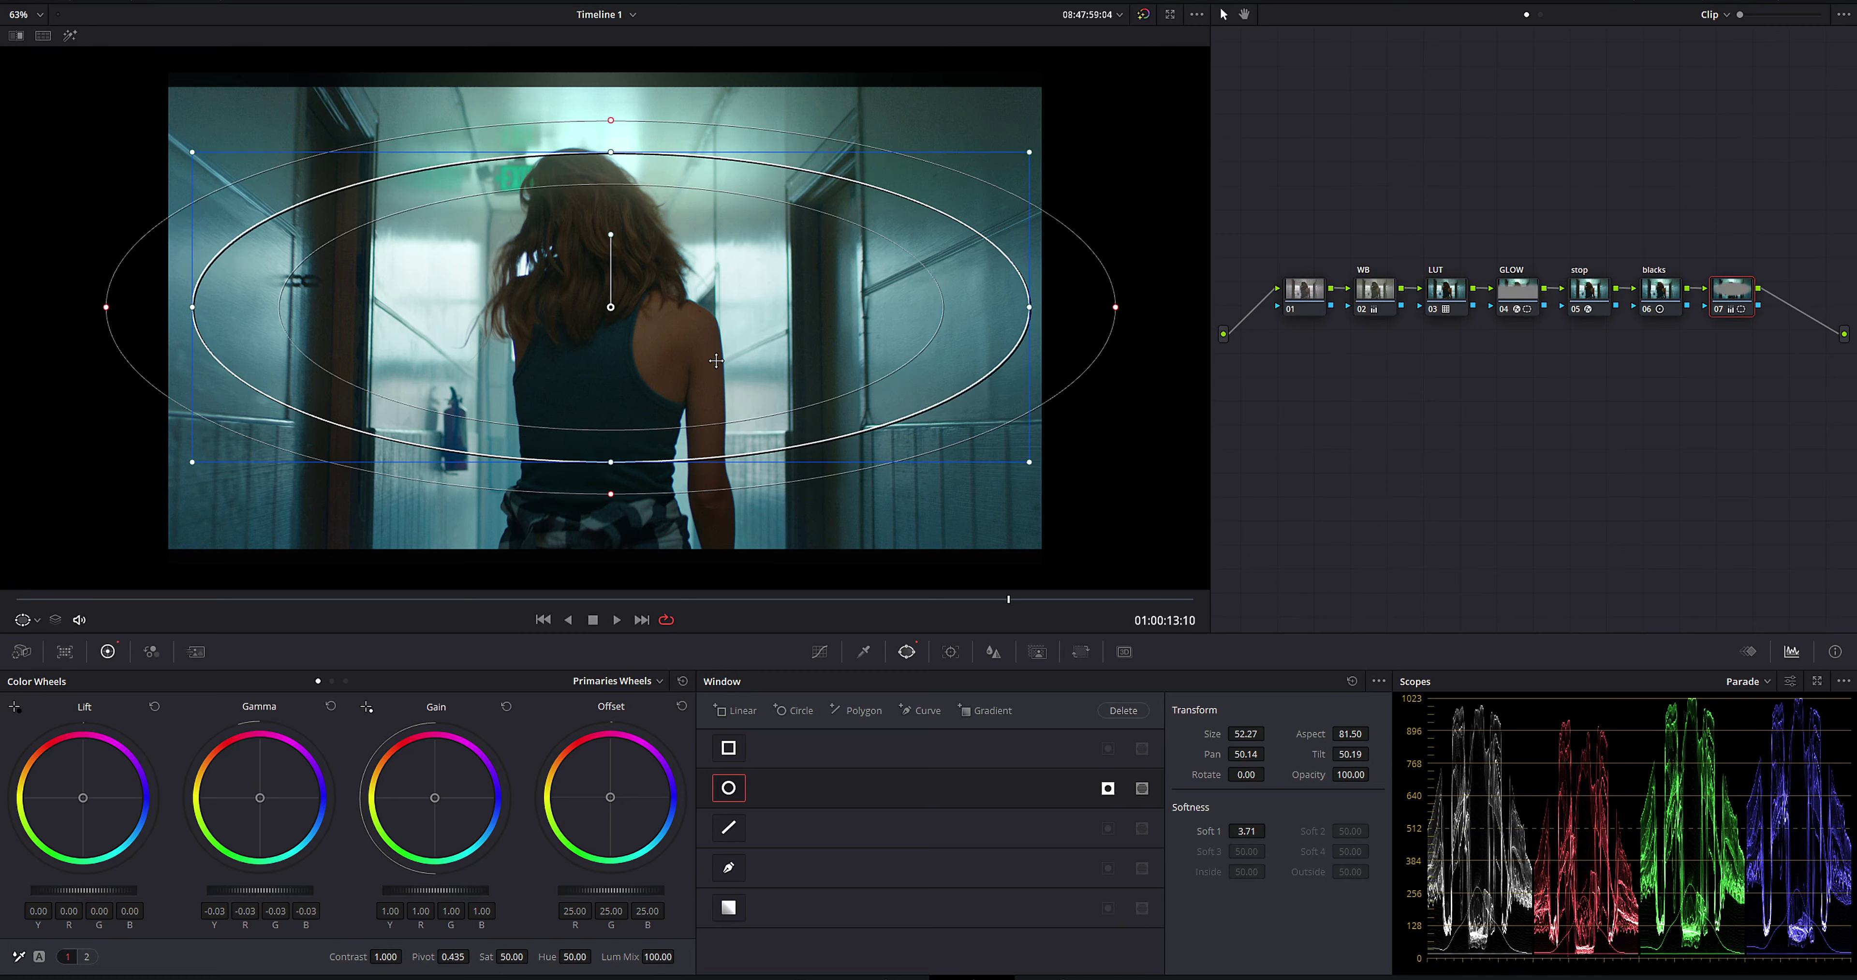
Step: Switch the inverted ellipse node's Blur to Mist mode and raise its linked Radius to 0.54
{"action": "left_click", "coordinate": [993, 652]}
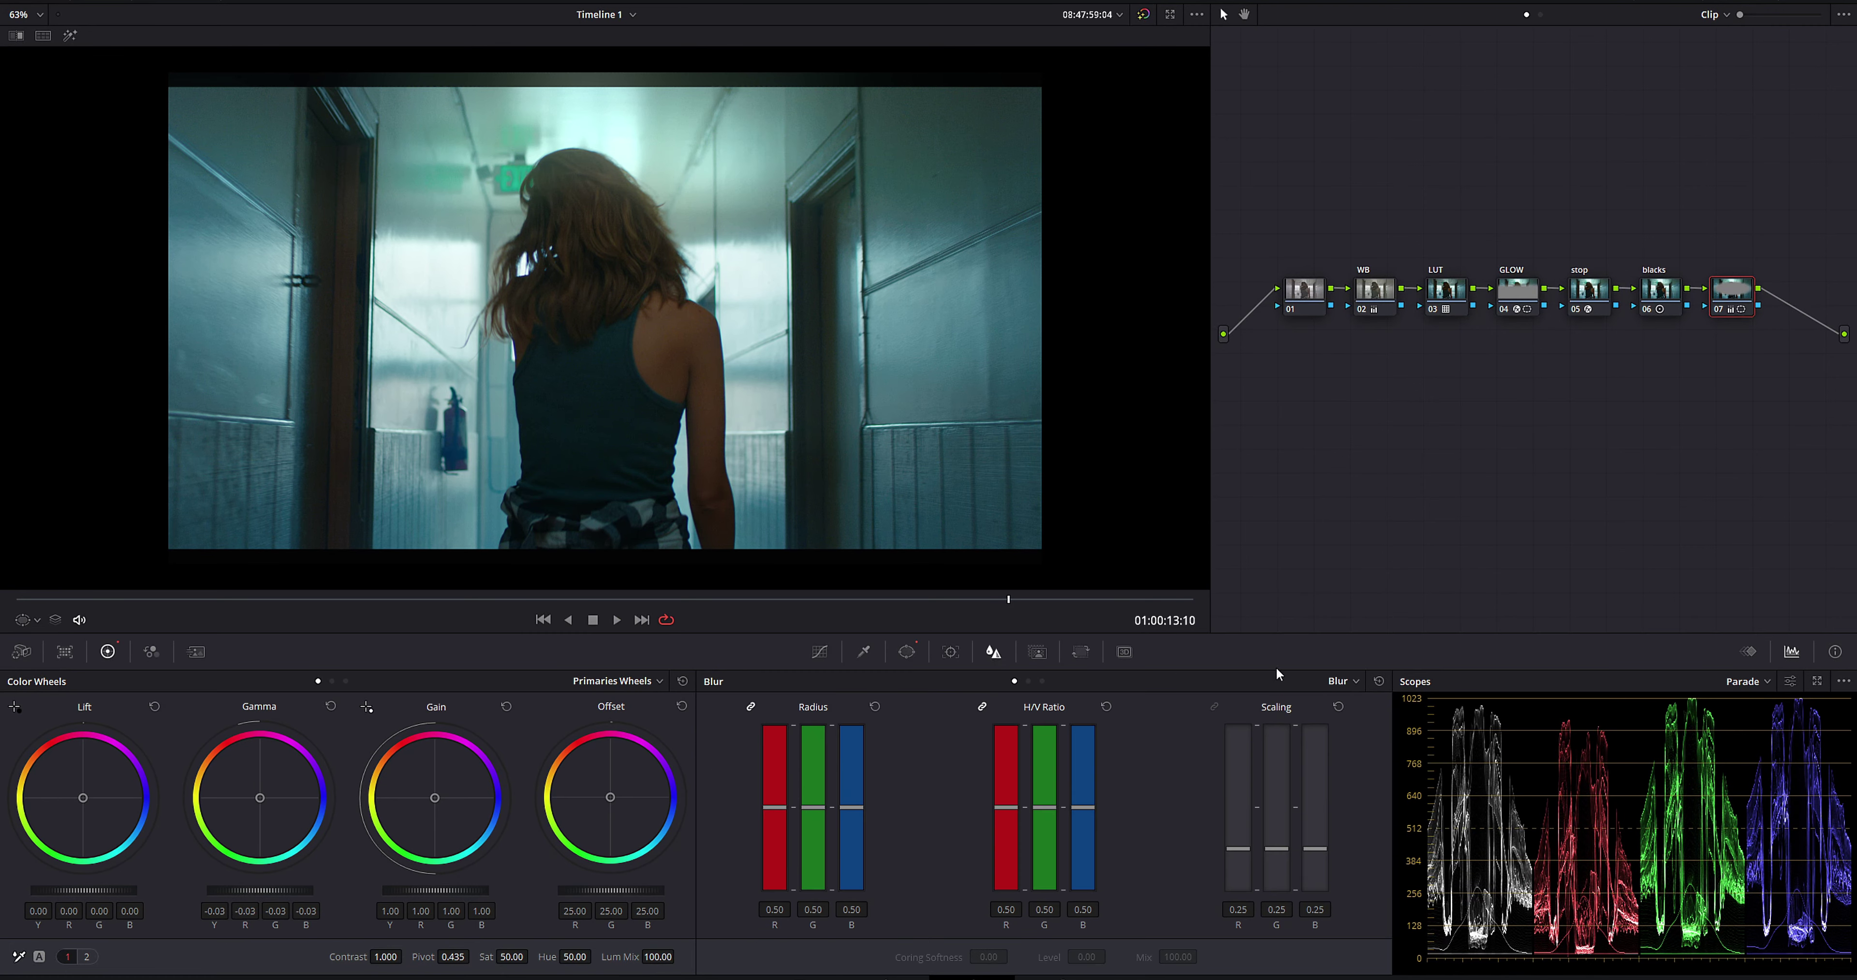
{"action": "left_click", "coordinate": [1342, 682]}
{"action": "left_click", "coordinate": [1348, 732]}
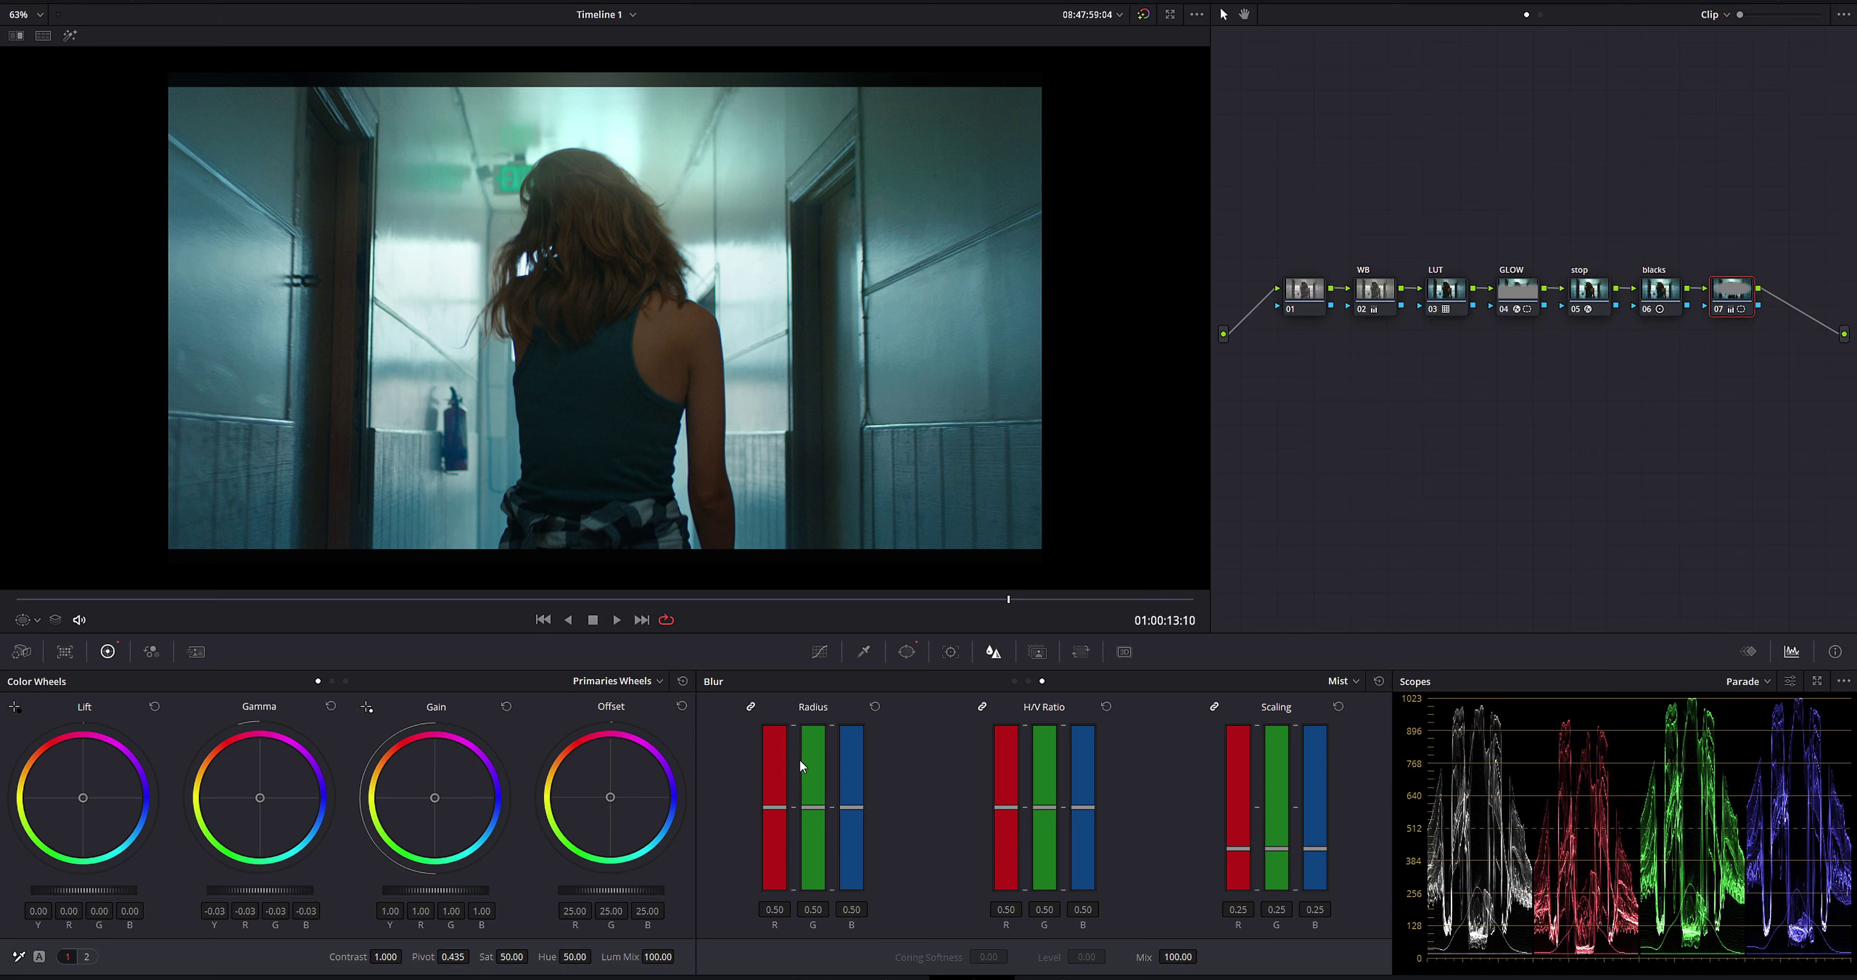
{"action": "mouse_move", "coordinate": [810, 806]}
{"action": "left_mouse_down"}
{"action": "mouse_move", "coordinate": [794, 780]}
{"action": "mouse_move", "coordinate": [793, 799]}
{"action": "left_mouse_up"}
Step: Scrub to about 01:00:10:08 and compare the picture with the ellipse node off and on
{"action": "left_click_drag", "start_coordinate": [316, 594], "coordinate": [779, 601]}
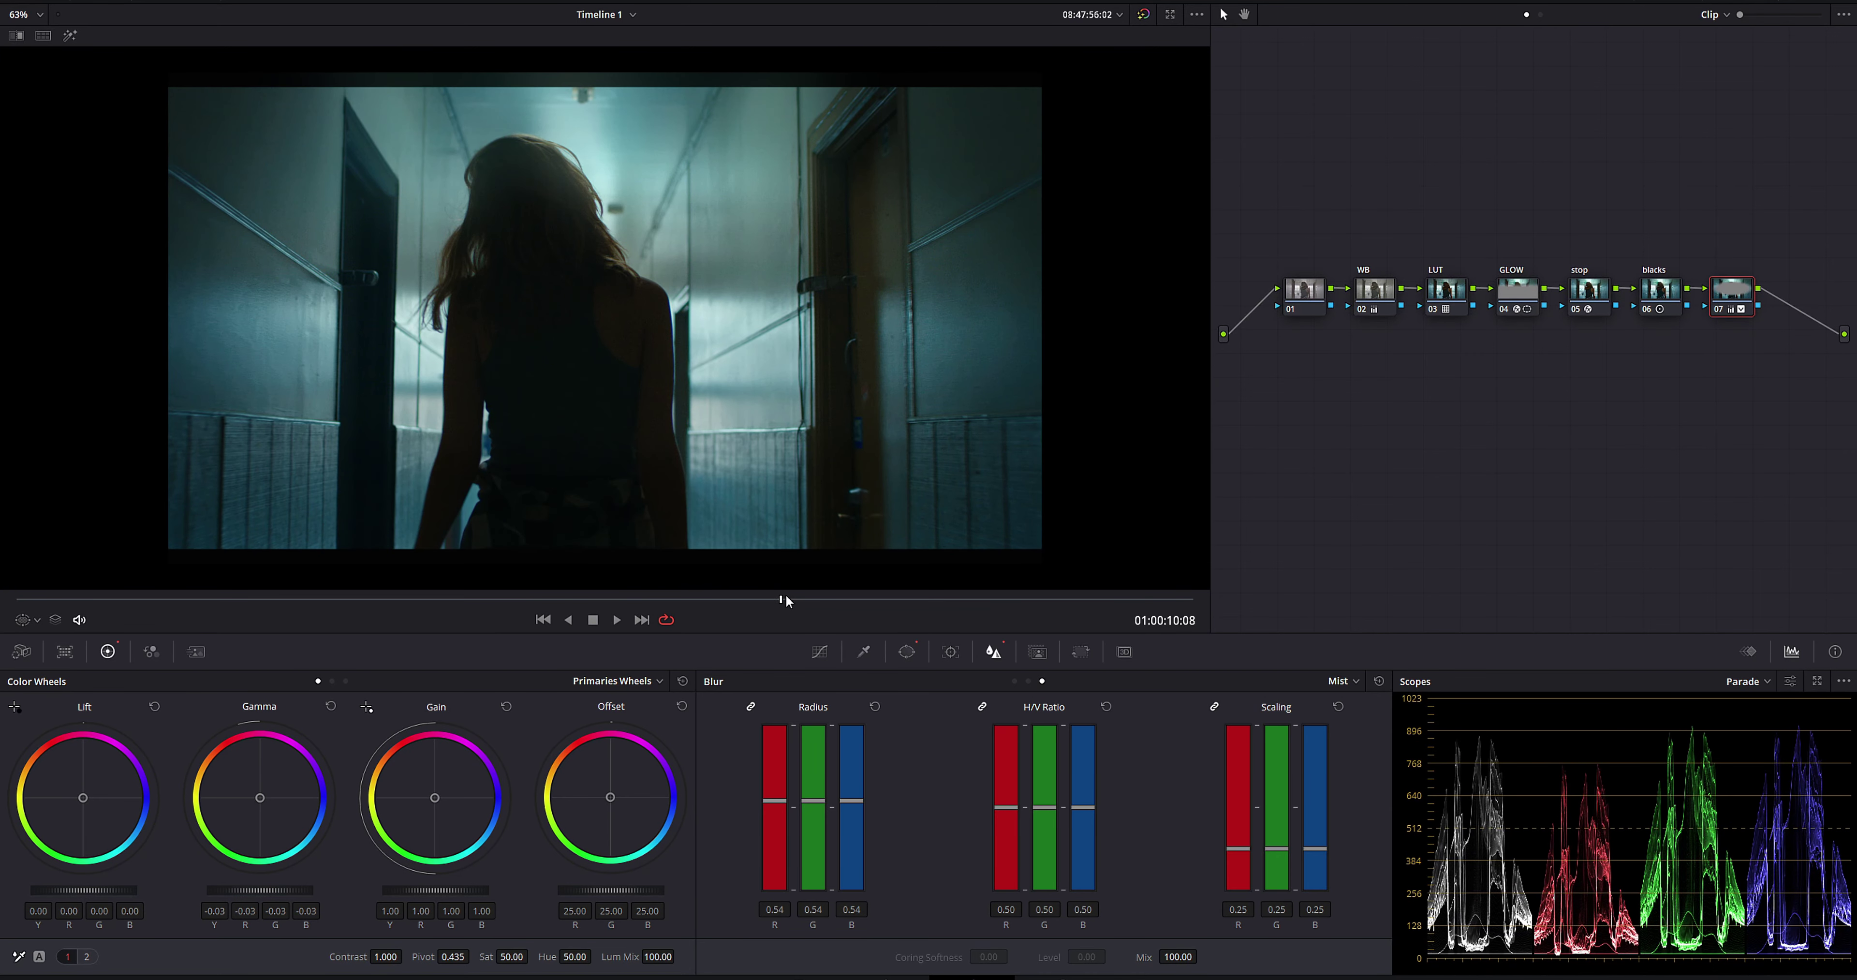
{"action": "key", "text": "ctrl+d"}
{"action": "key", "text": "ctrl+d"}
{"action": "key", "text": "ctrl+d"}
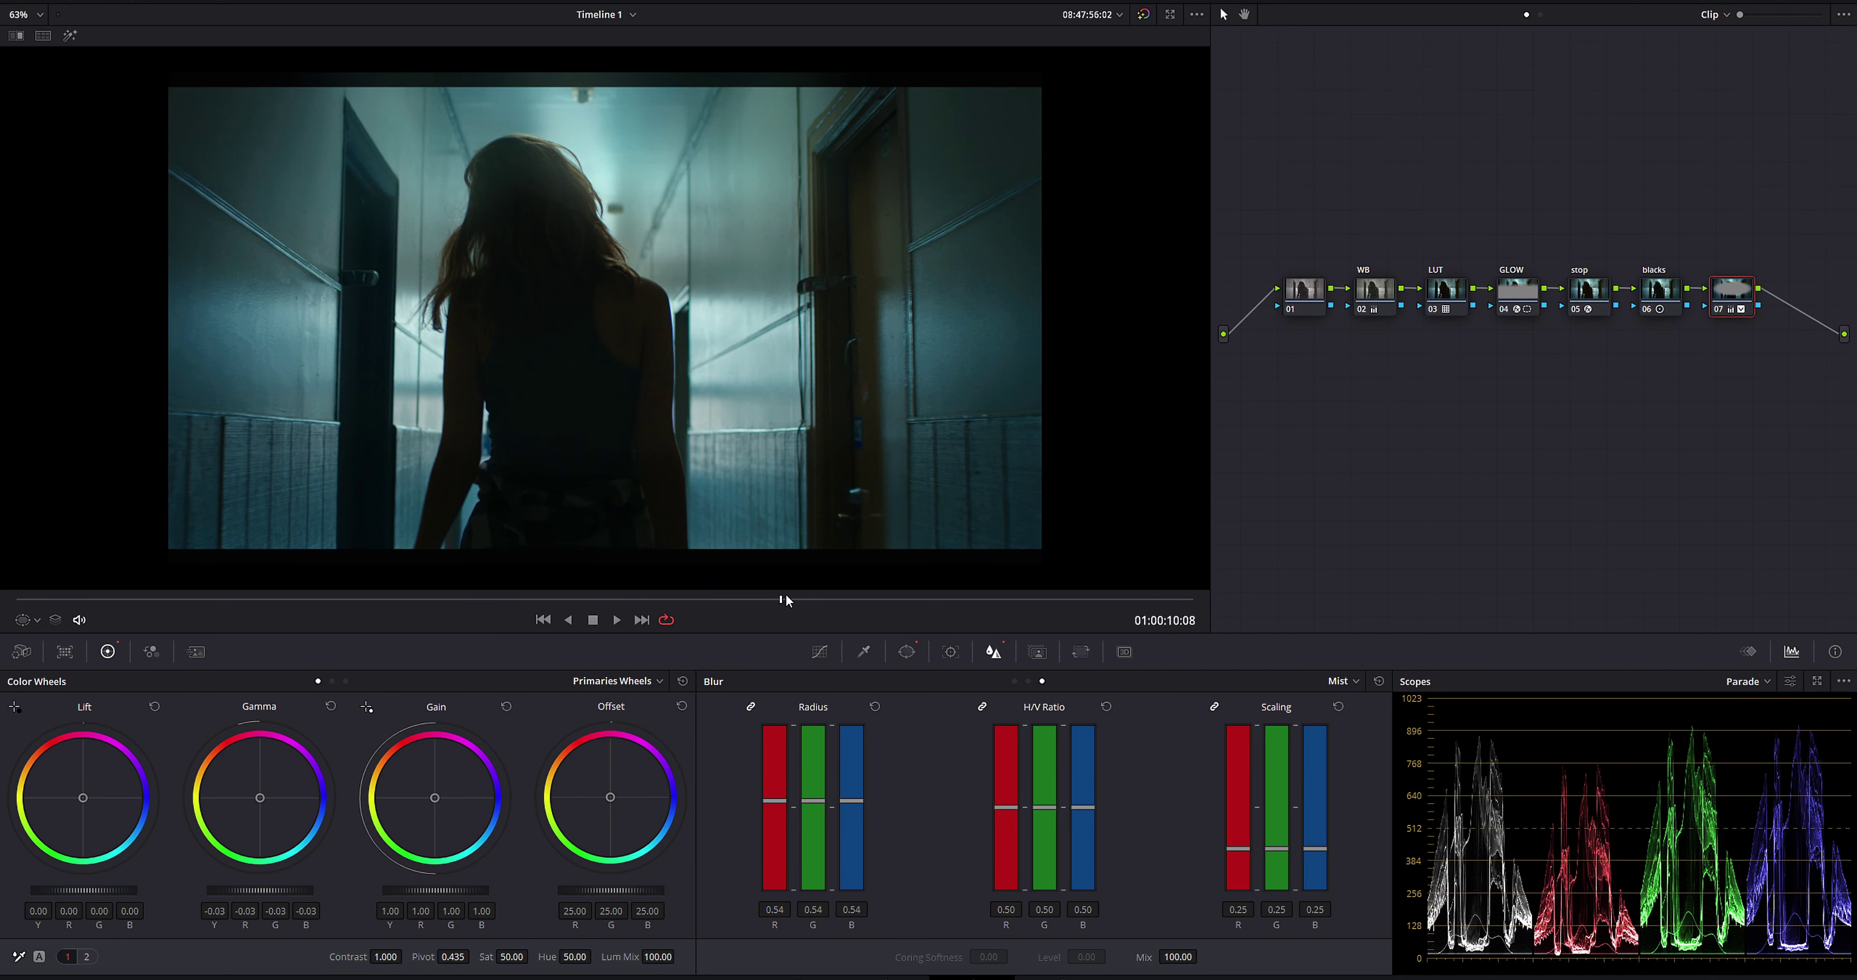
{"action": "key", "text": "ctrl+d"}
{"action": "key", "text": "ctrl+d"}
{"action": "key", "text": "ctrl+d"}
Step: Play the opening of the clip and compare a paused frame repeatedly with the whole grade bypassed and enabled
{"action": "key", "text": "space"}
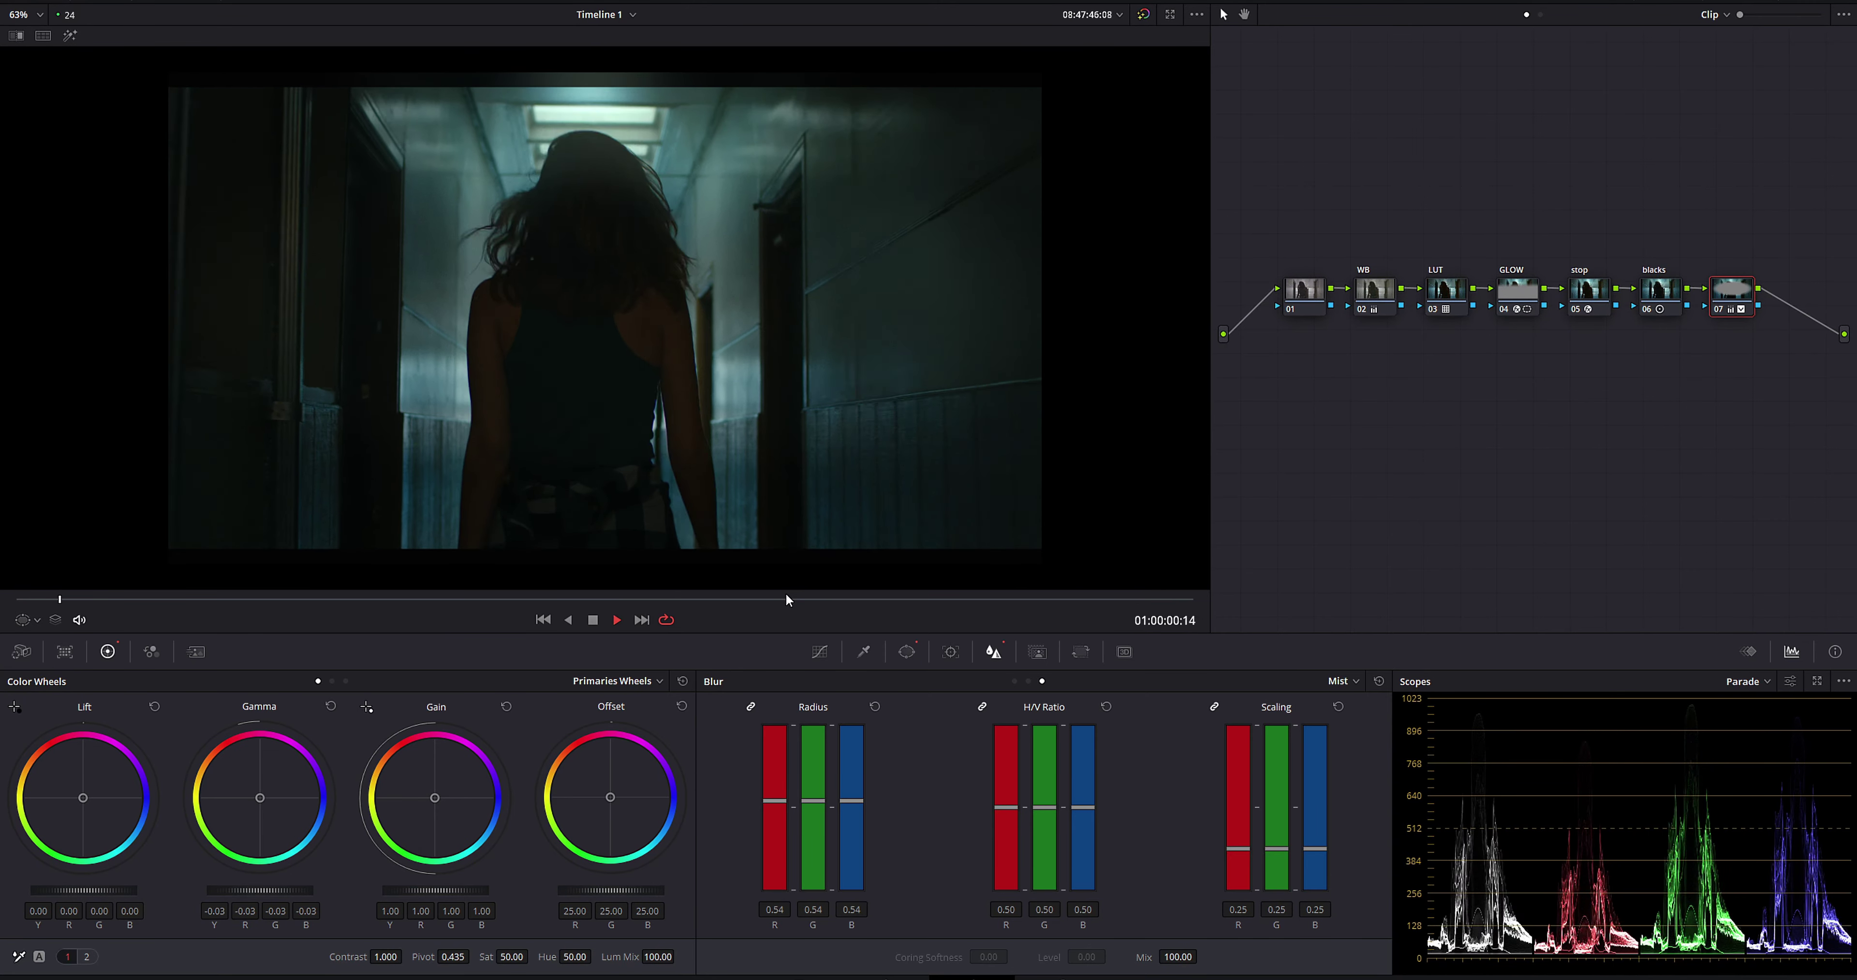
{"action": "key", "text": "space"}
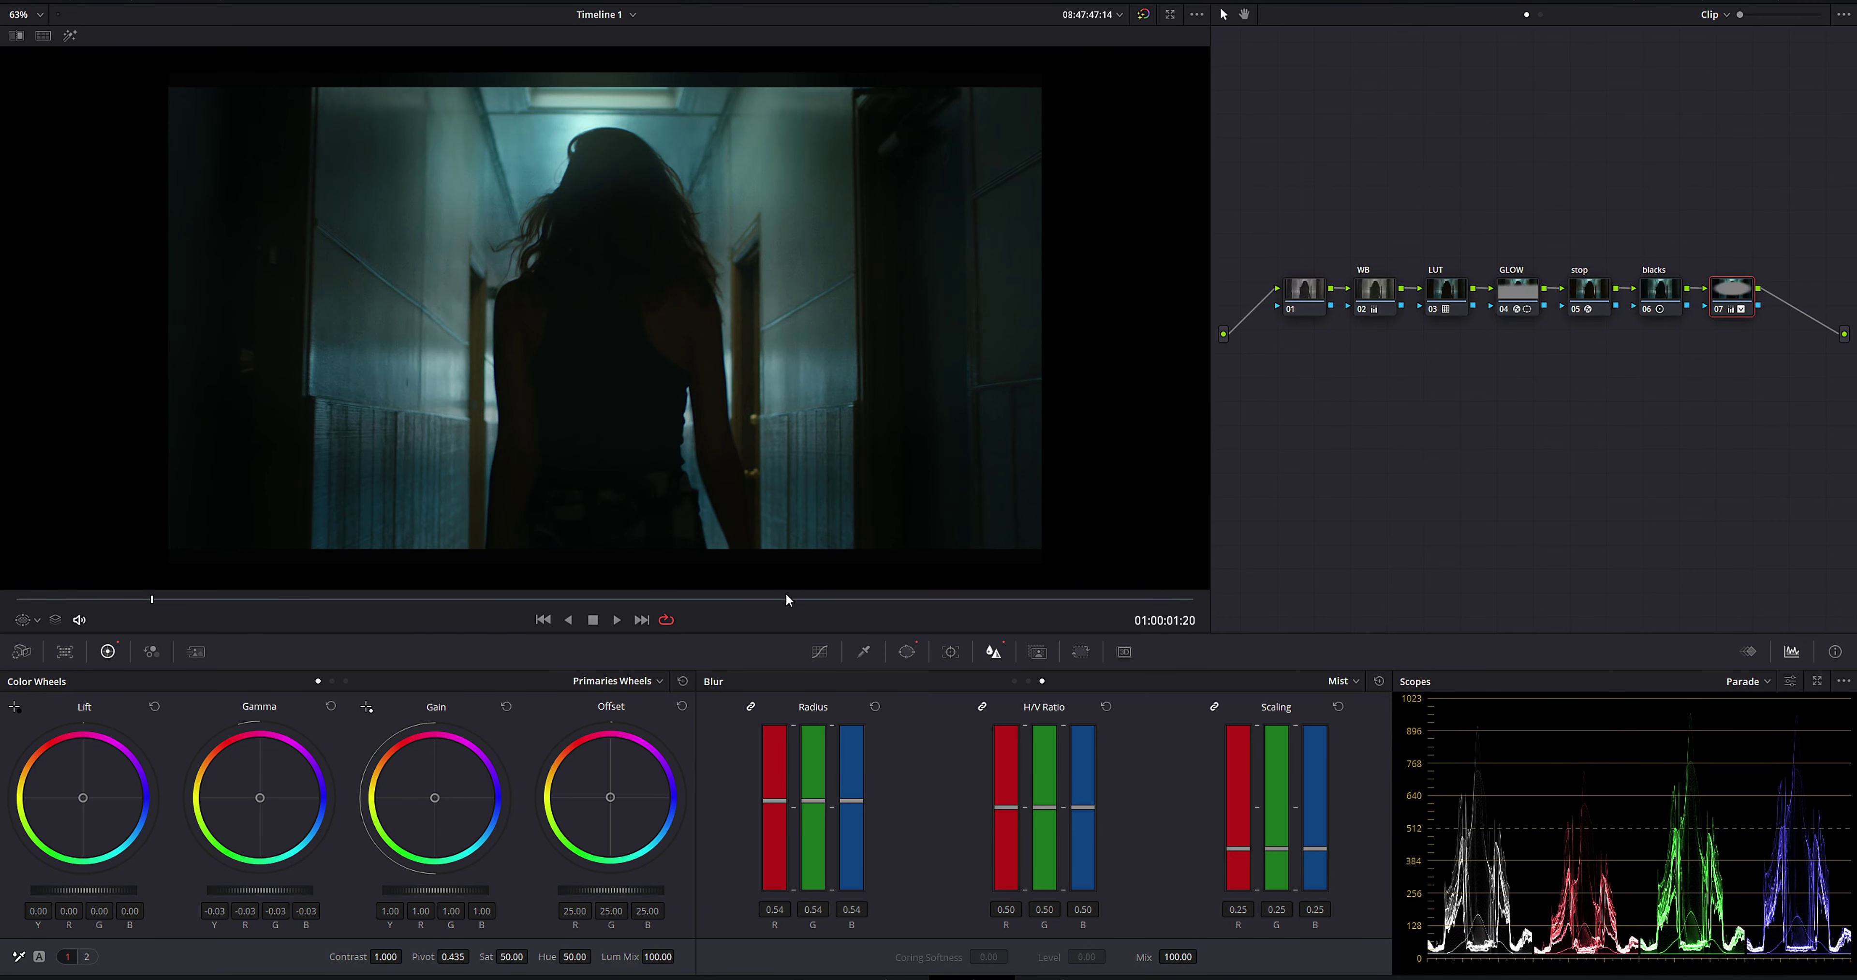
{"action": "key", "text": "shift+d"}
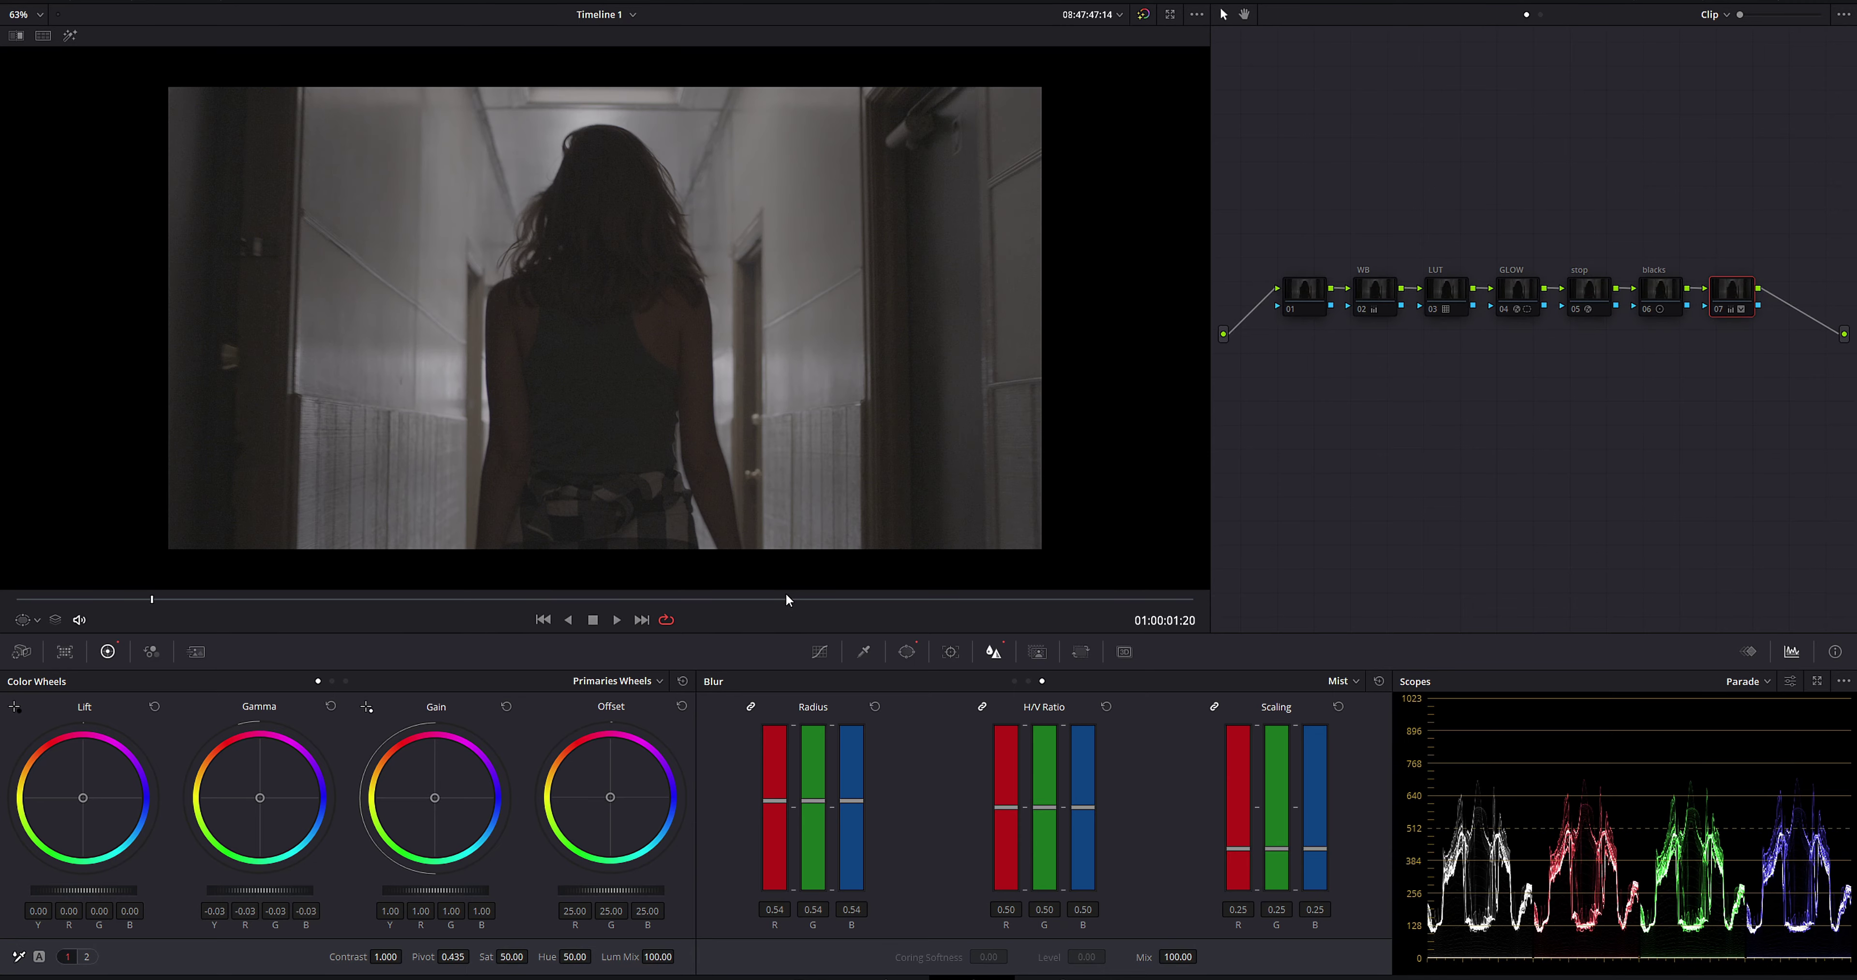
{"action": "key", "text": "shift+d"}
{"action": "key", "text": "shift+d"}
{"action": "key", "text": "shift+d"}
{"action": "key", "text": "shift+d"}
{"action": "key", "text": "shift+d"}
{"action": "key", "text": "shift+d"}
{"action": "key", "text": "shift+d"}
{"action": "key", "text": "shift+d"}
{"action": "key", "text": "shift+d"}
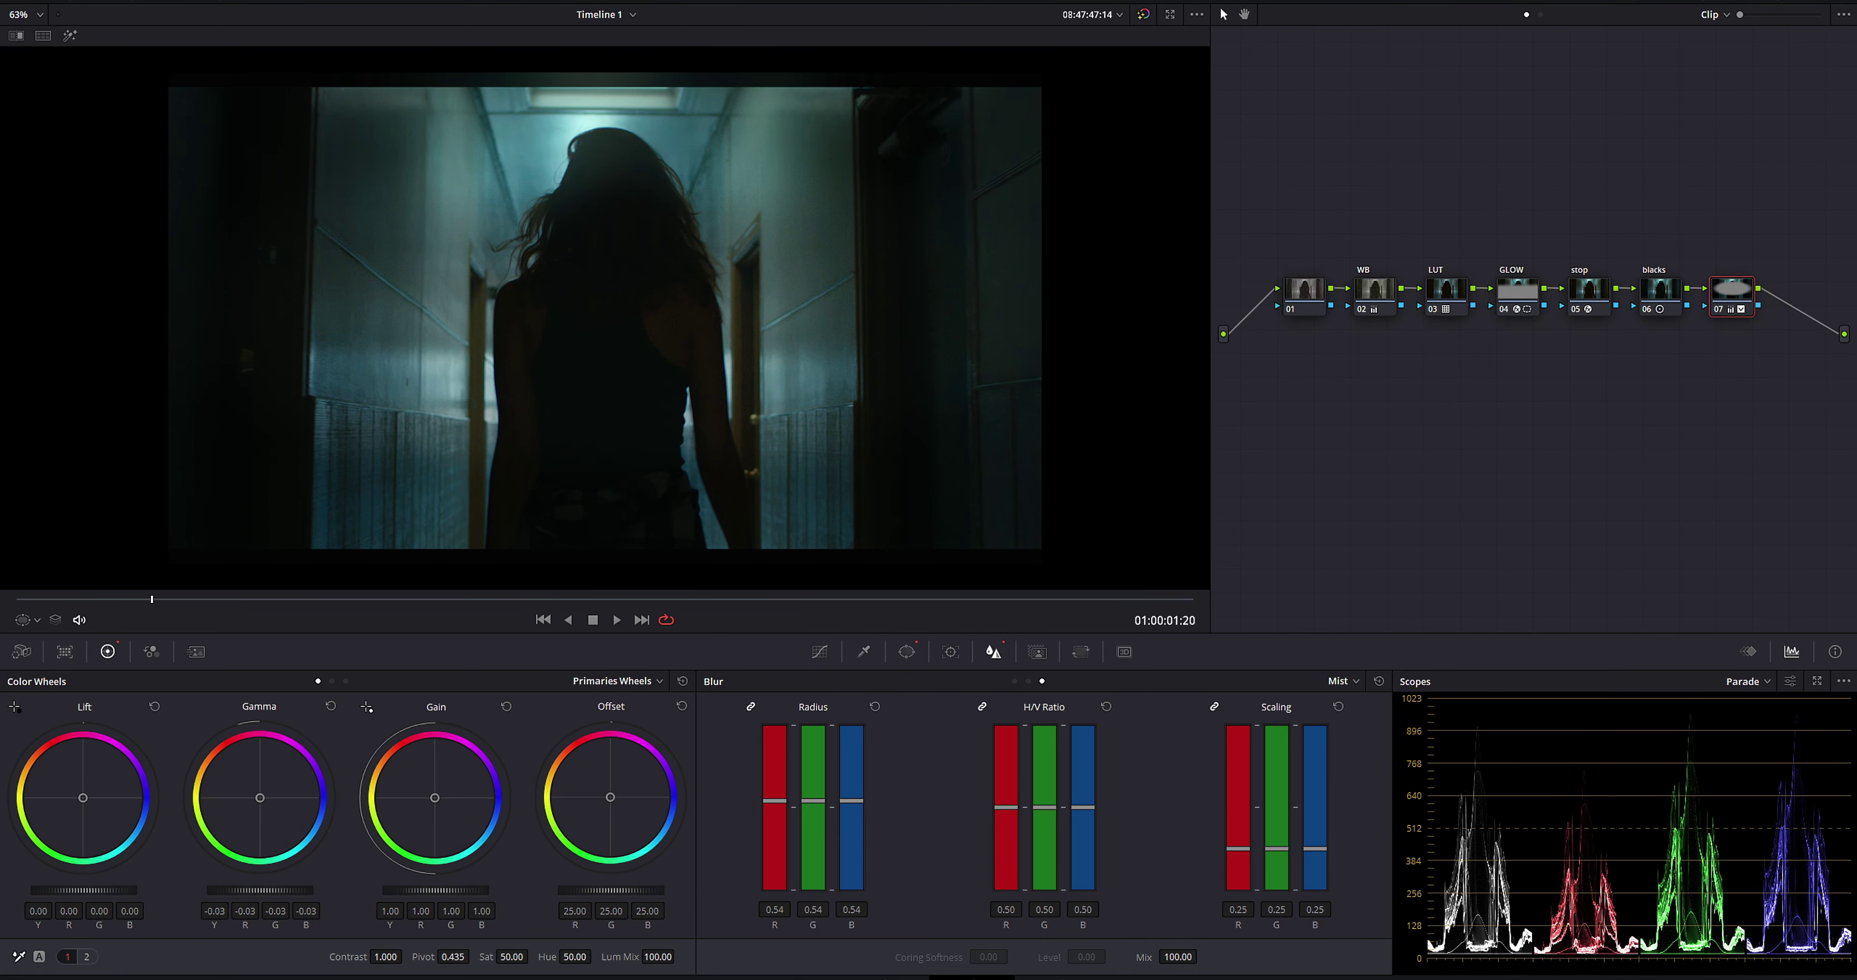
Step: Unlink the project's output scaling from the timeline settings, set the output resolution to 1920 x 800, and save
{"action": "key", "text": "shift+9"}
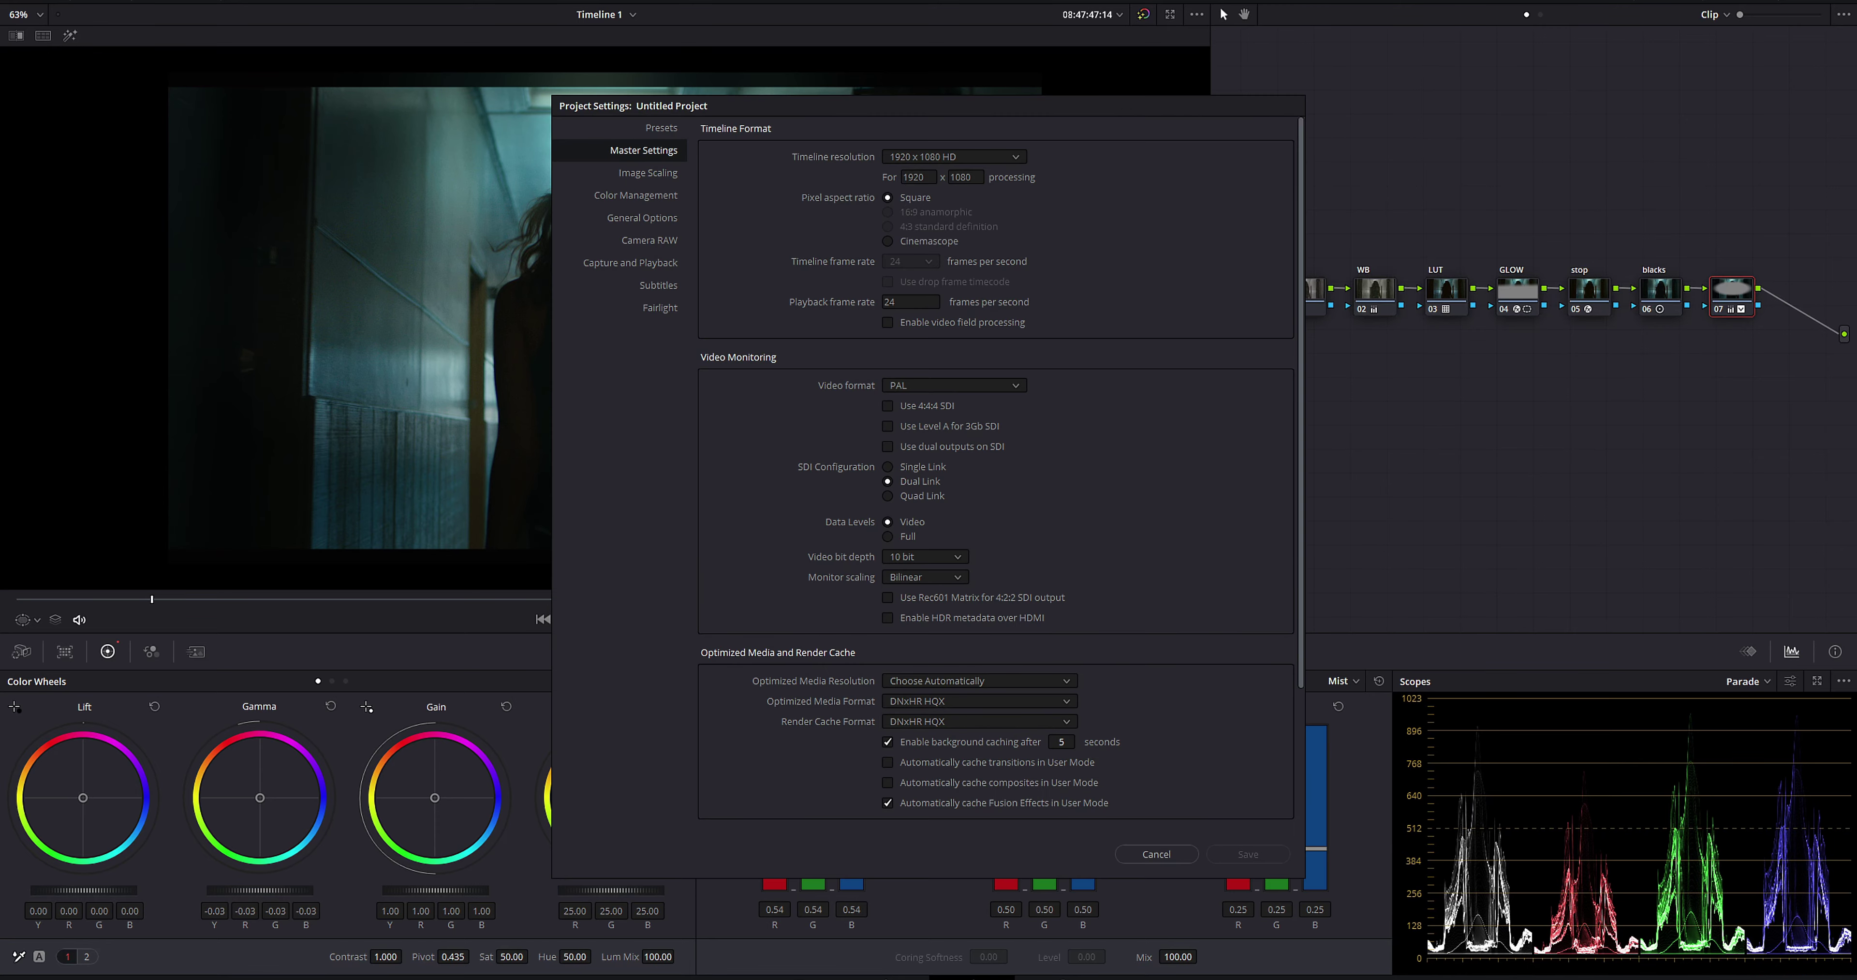
{"action": "left_click", "coordinate": [646, 174]}
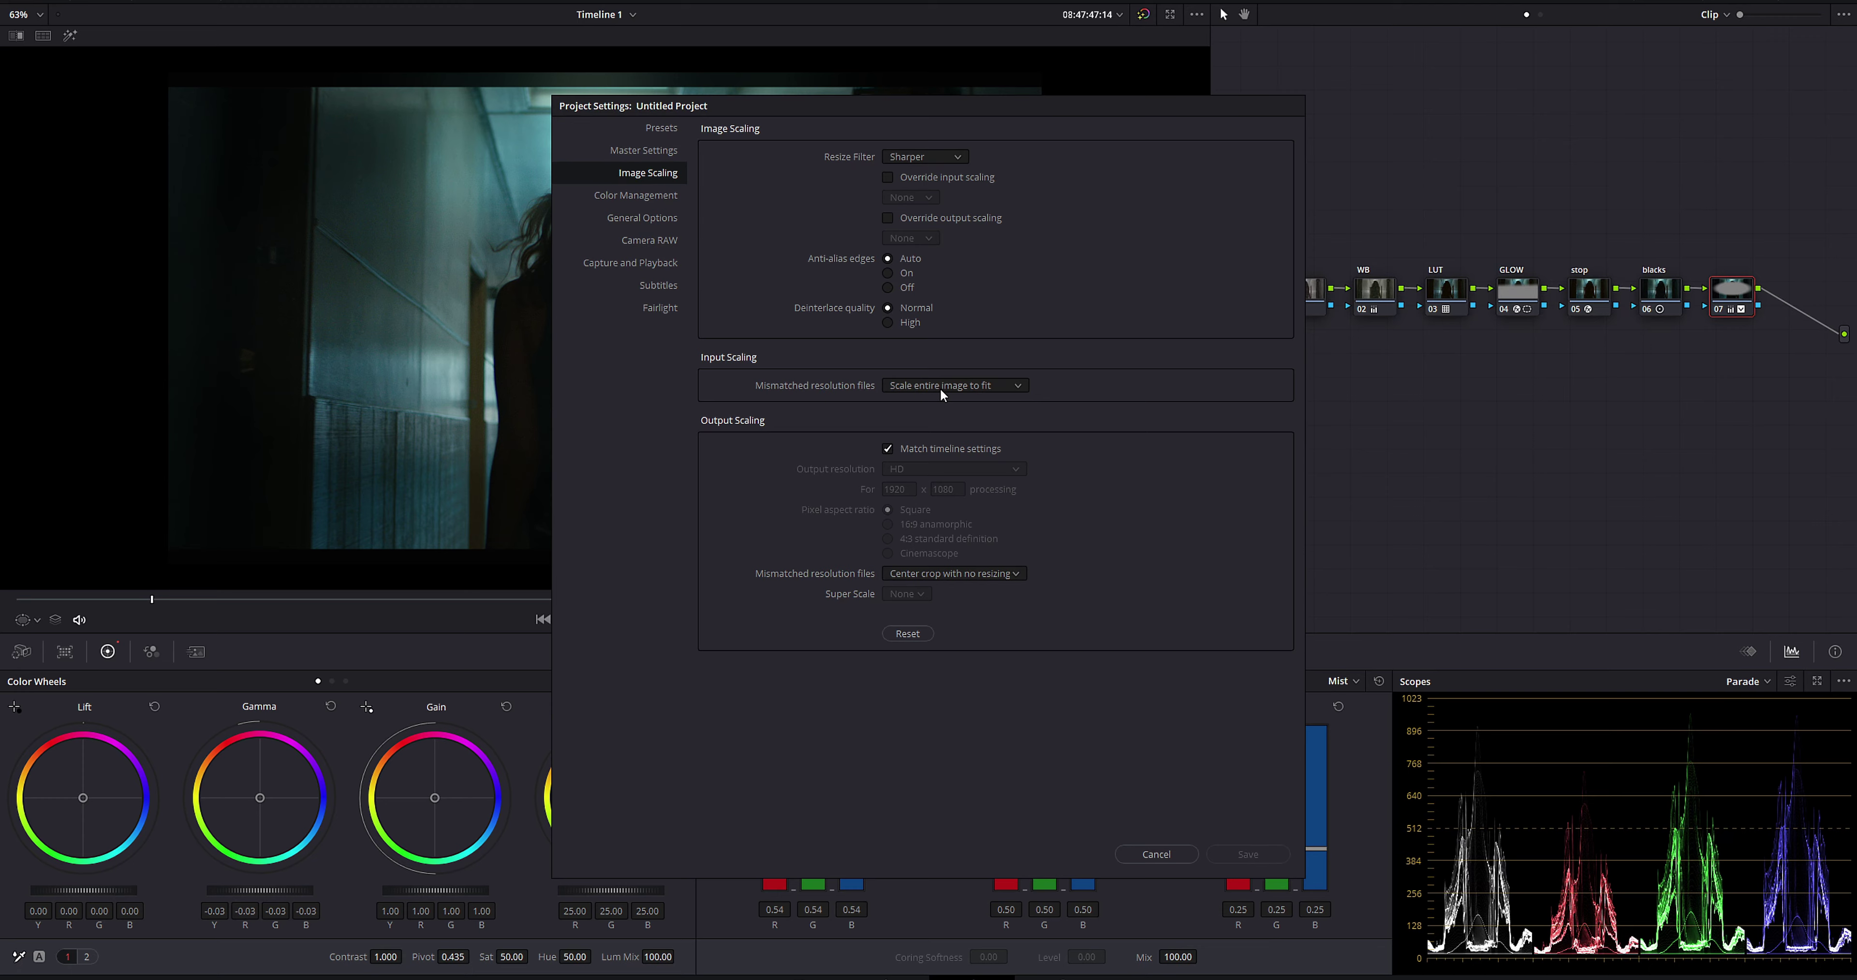
{"action": "left_click", "coordinate": [898, 450]}
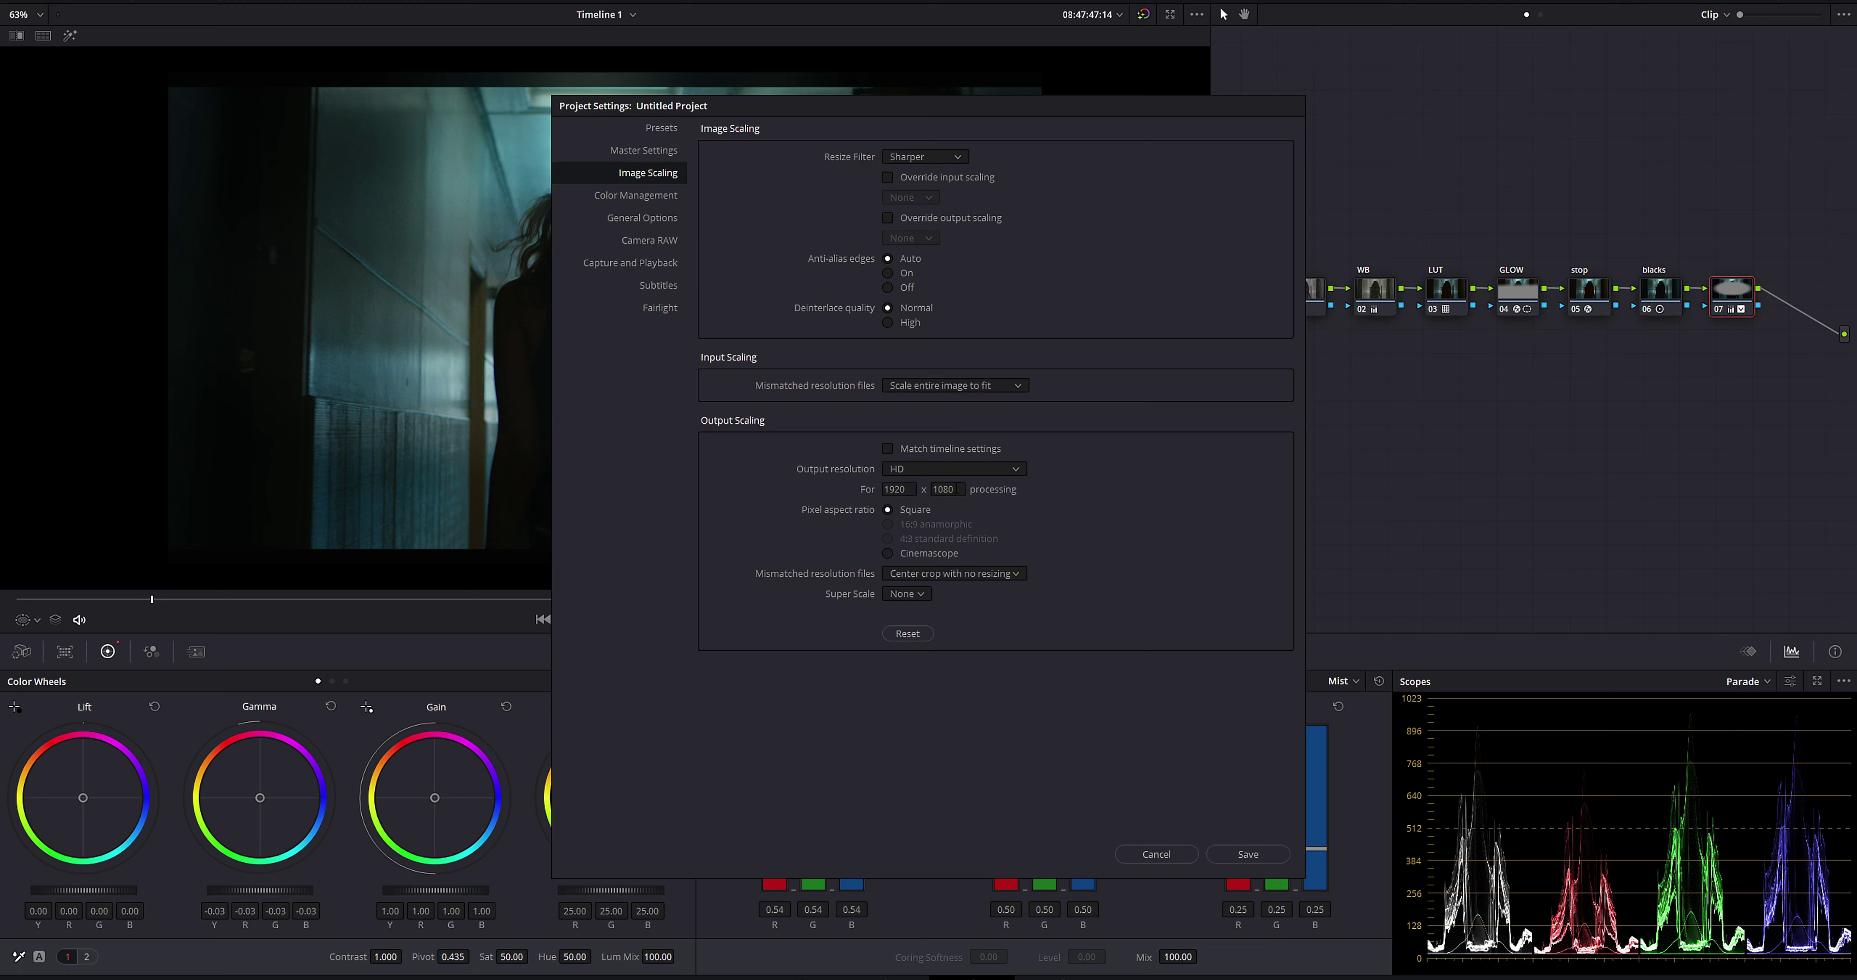
{"action": "type", "text": "800"}
{"action": "left_click", "coordinate": [1133, 683]}
{"action": "left_click", "coordinate": [1231, 854]}
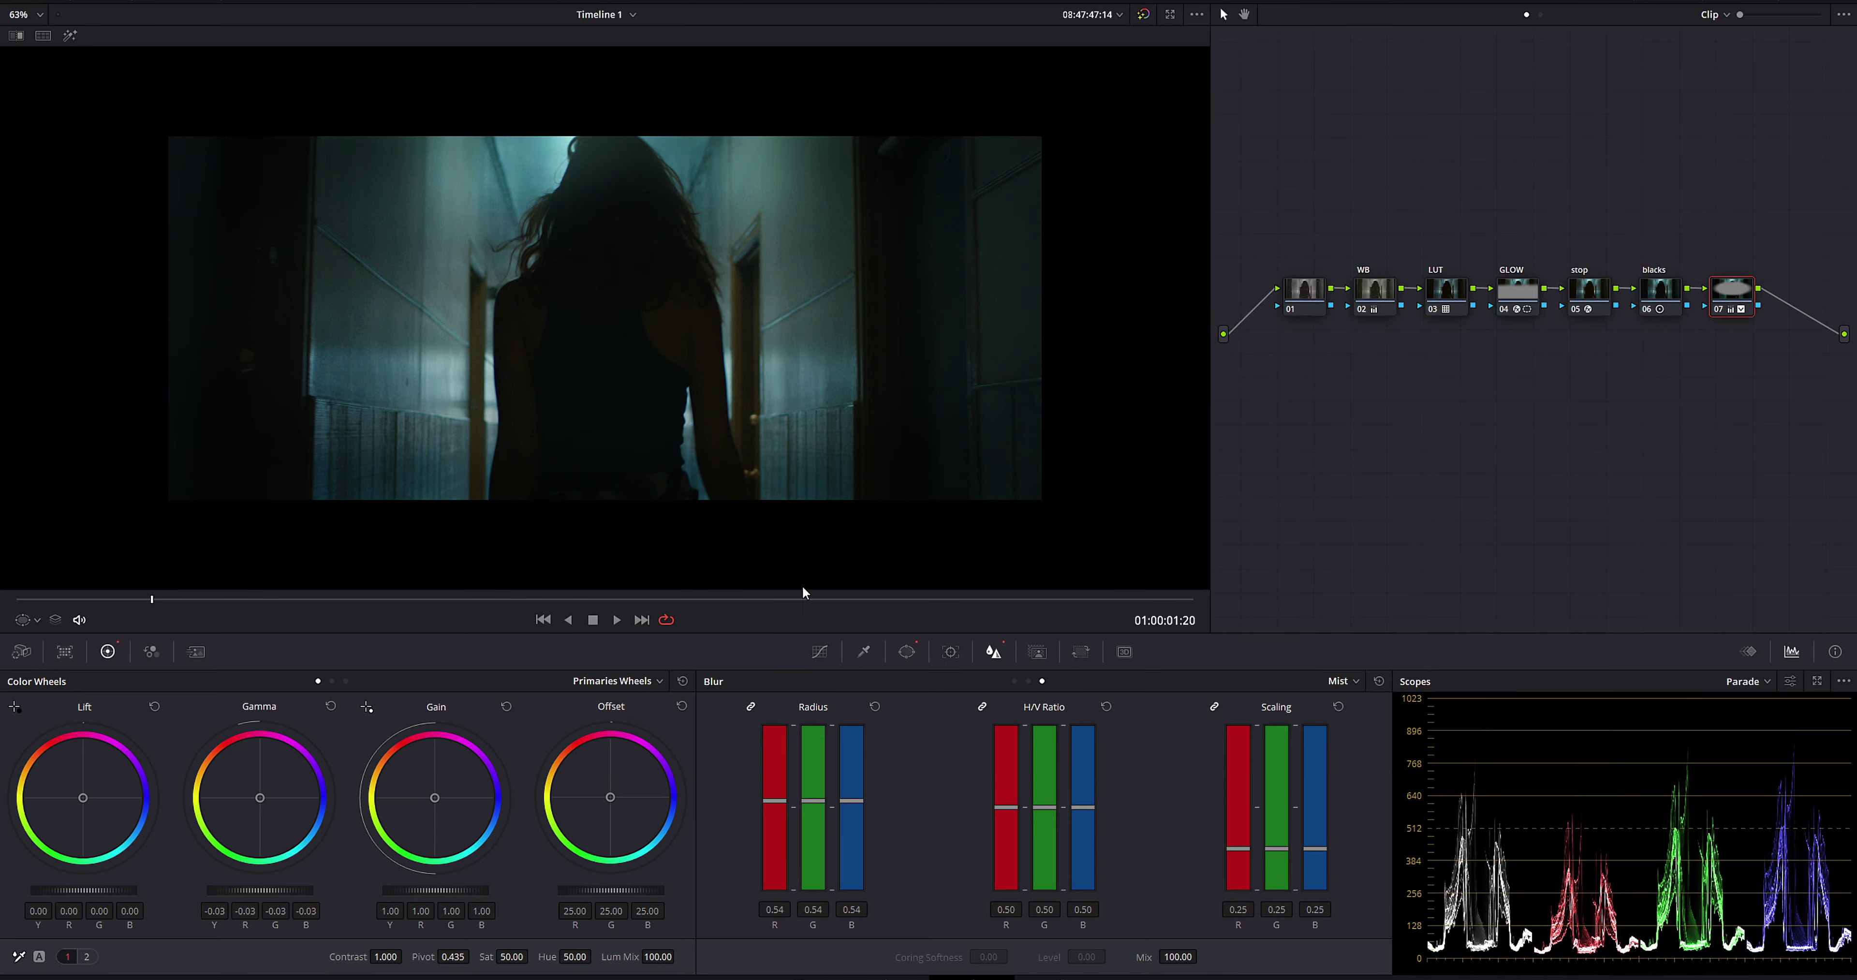
Step: Add a serial node after node 07 and reframe the shot with a Node Sizing Tilt of 58.500
{"action": "scroll", "coordinate": [705, 452], "scroll_direction": "up", "scroll_amount": 3}
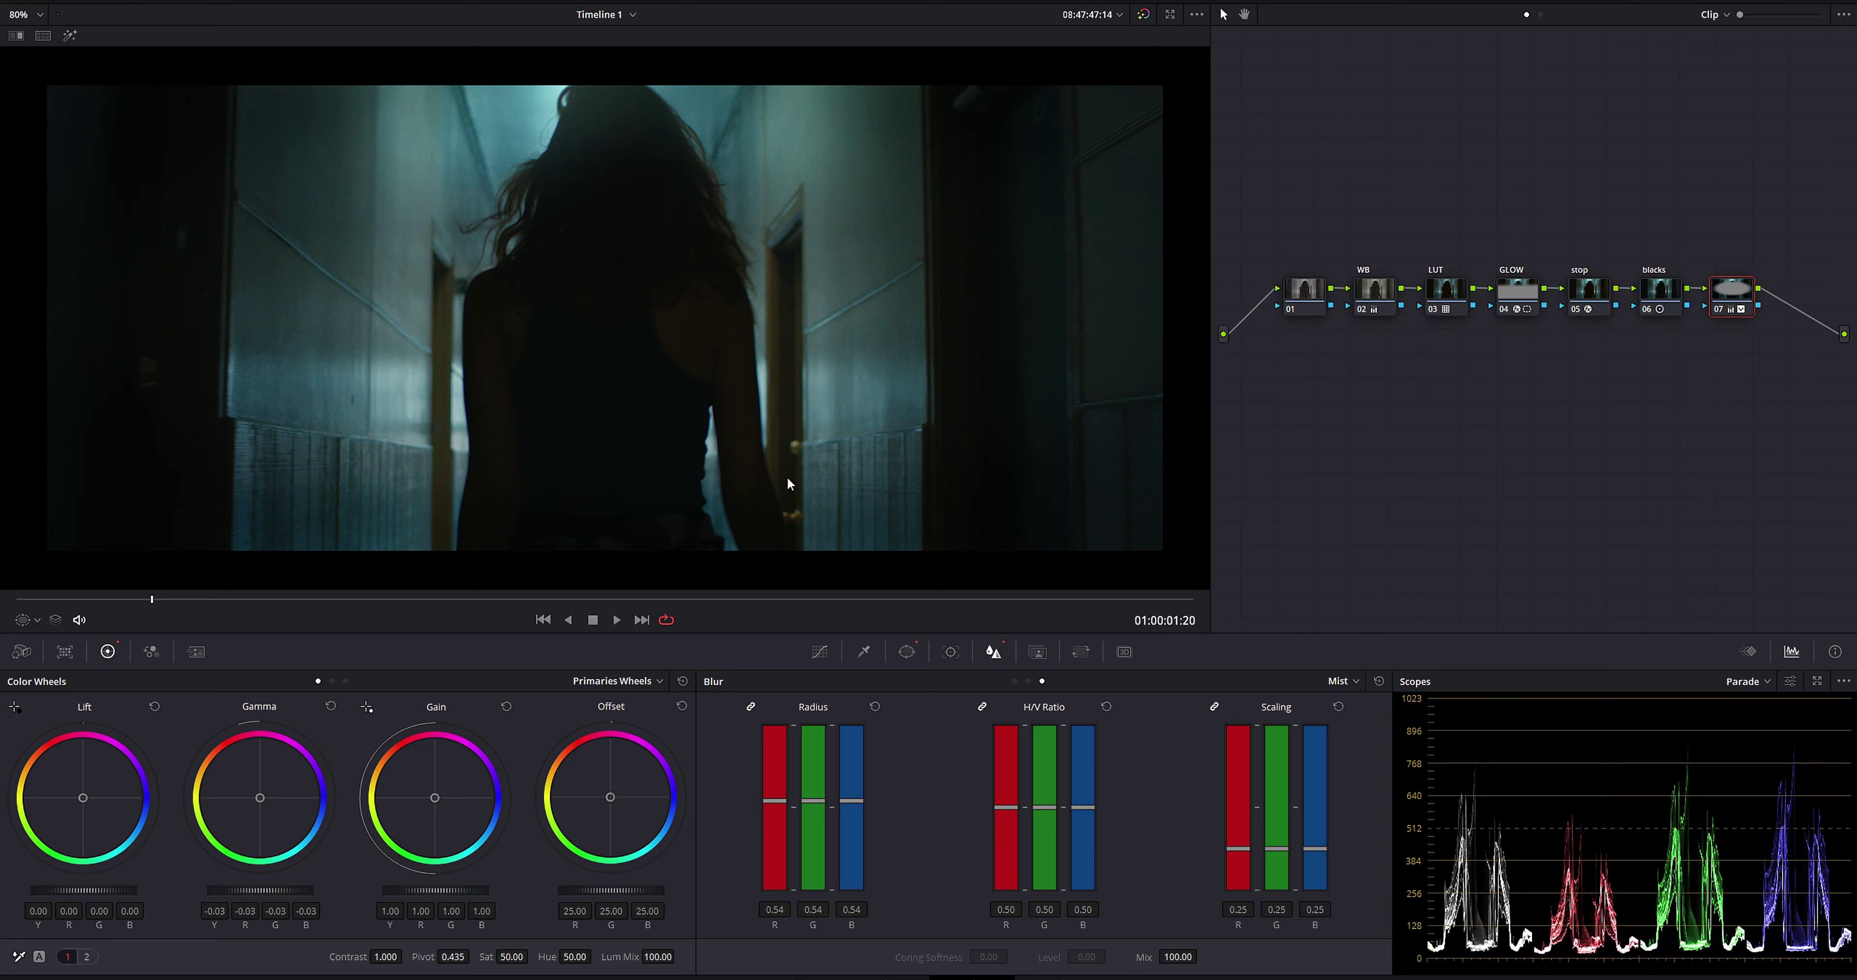
{"action": "key", "text": "alt+s"}
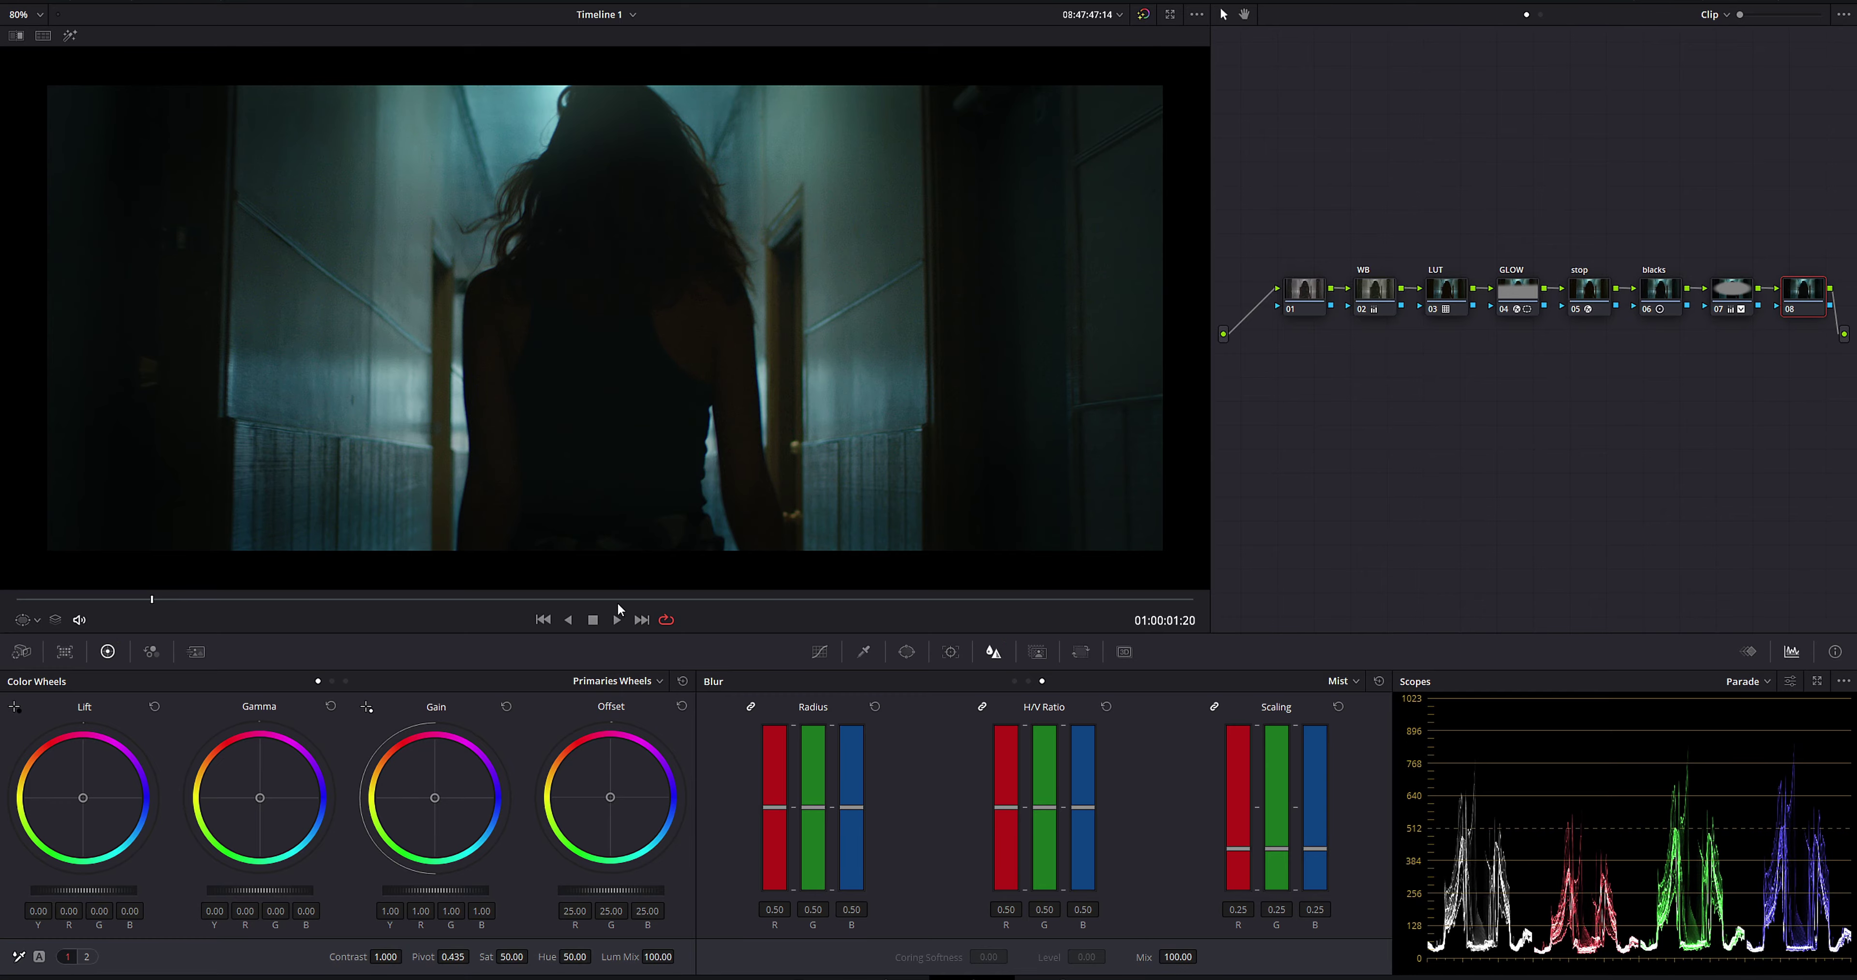
{"action": "left_click_drag", "start_coordinate": [618, 604], "coordinate": [957, 581]}
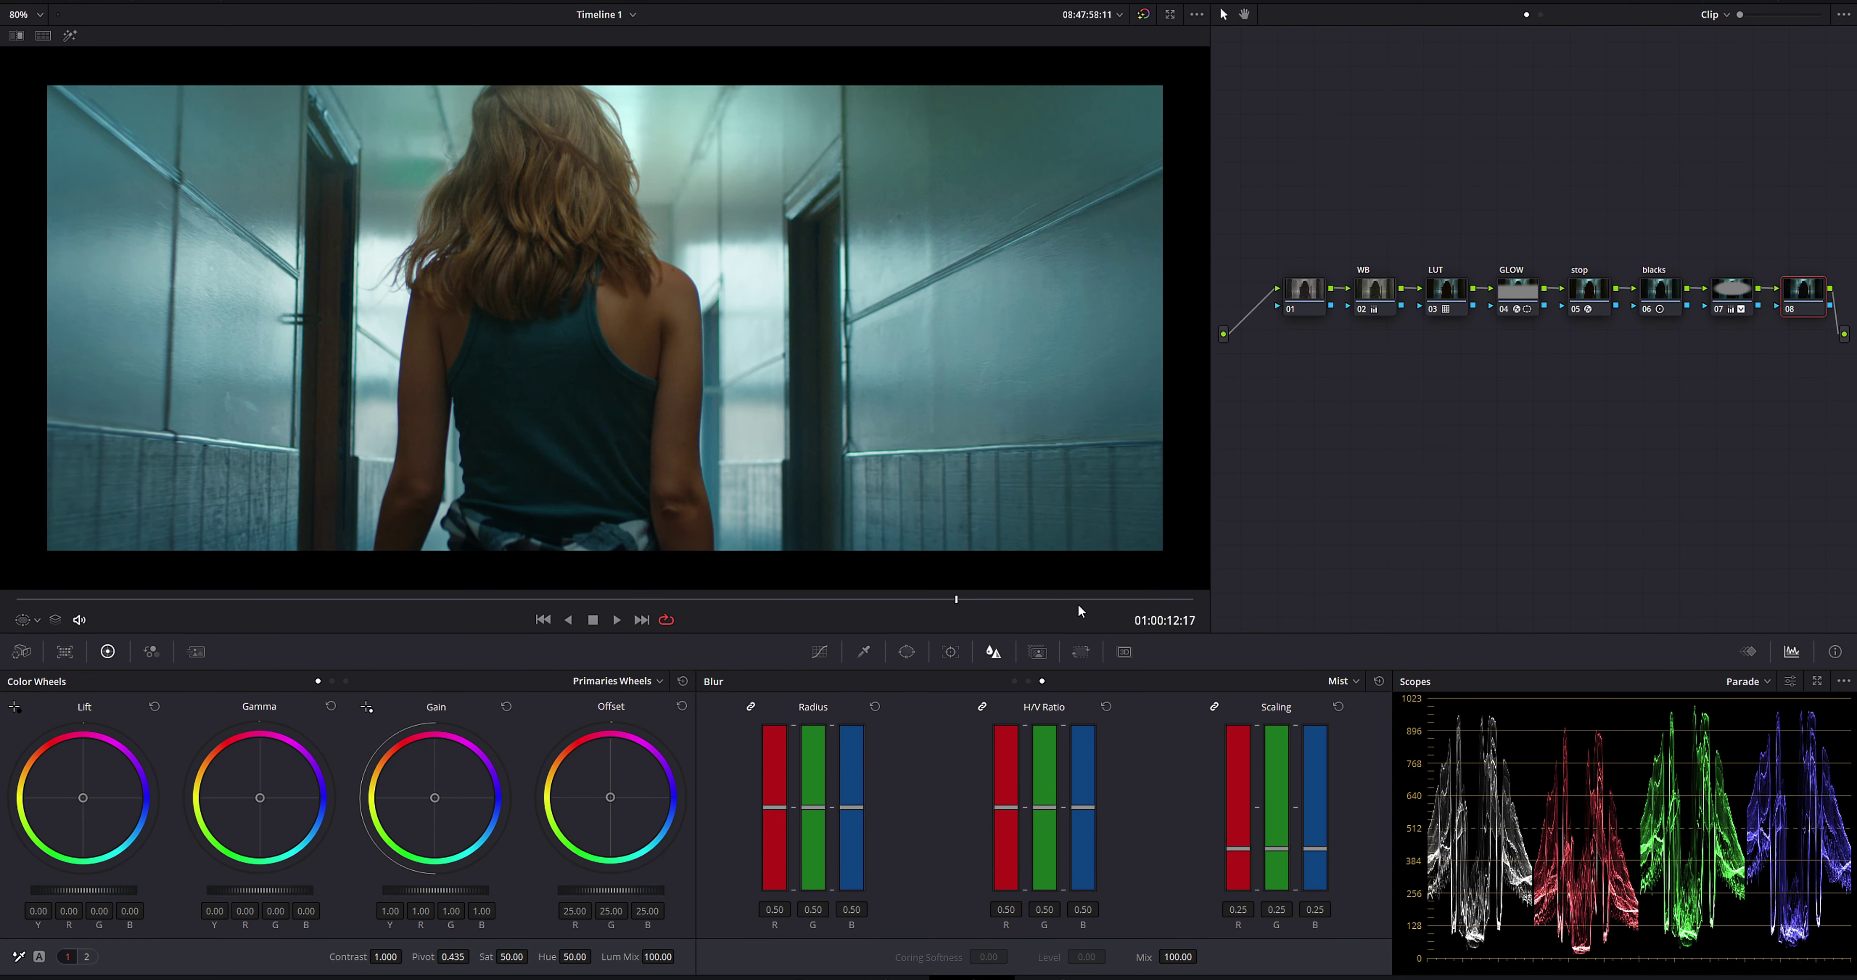
{"action": "left_click", "coordinate": [1081, 652]}
{"action": "left_click", "coordinate": [1299, 681]}
{"action": "left_click", "coordinate": [1313, 746]}
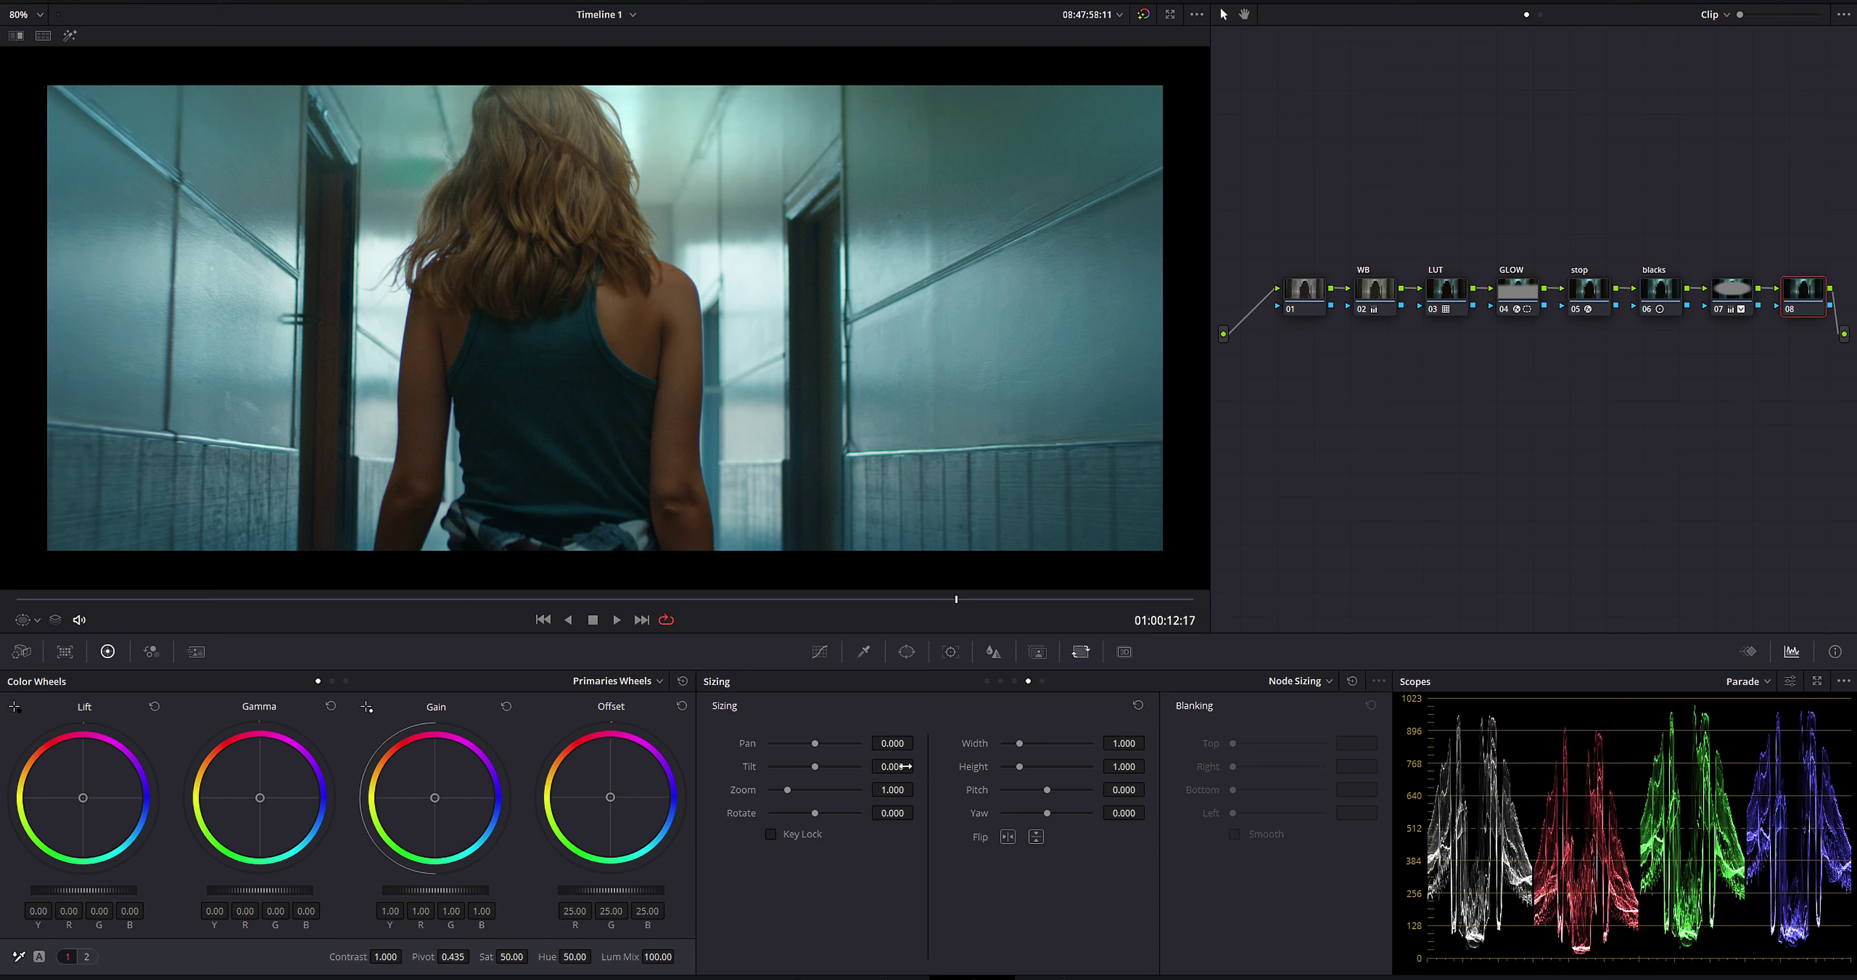
{"action": "mouse_move", "coordinate": [892, 766]}
{"action": "left_mouse_down"}
{"action": "mouse_move", "coordinate": [937, 766]}
{"action": "mouse_move", "coordinate": [918, 766]}
{"action": "left_mouse_up"}
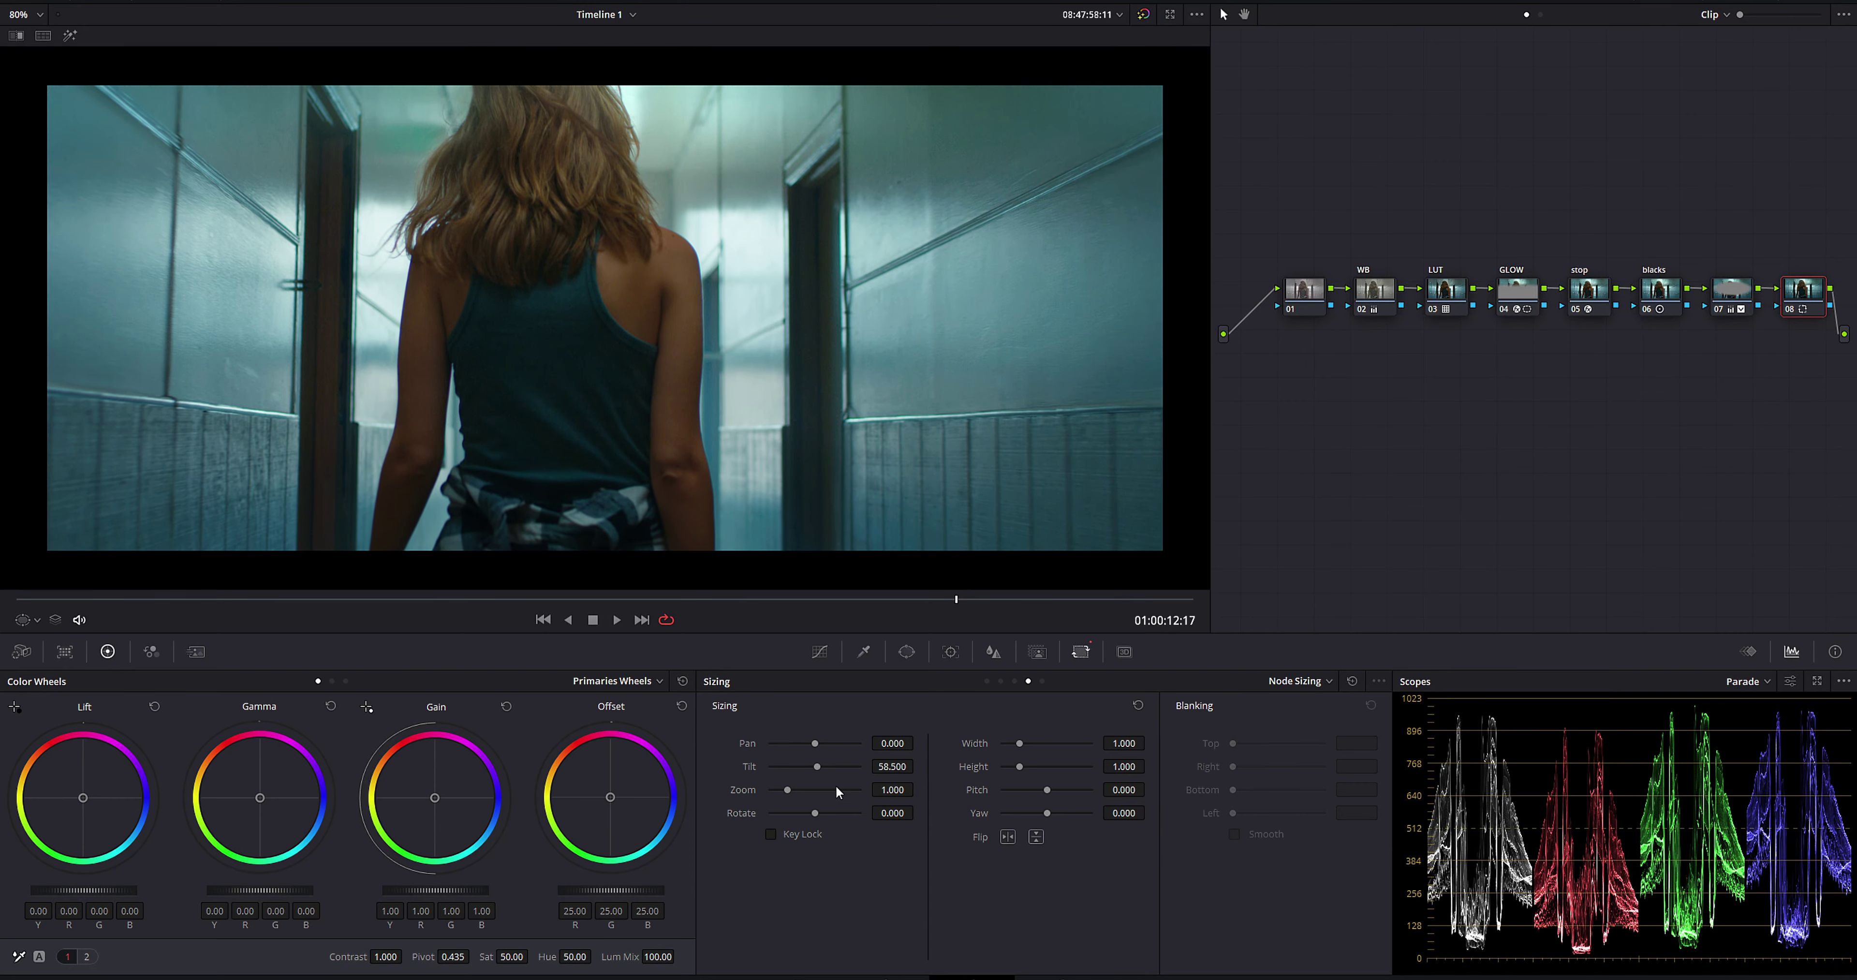
Step: Play back the reframed clip, compare it with the grade bypassed and enabled, and open the full-size viewer
{"action": "key", "text": "space"}
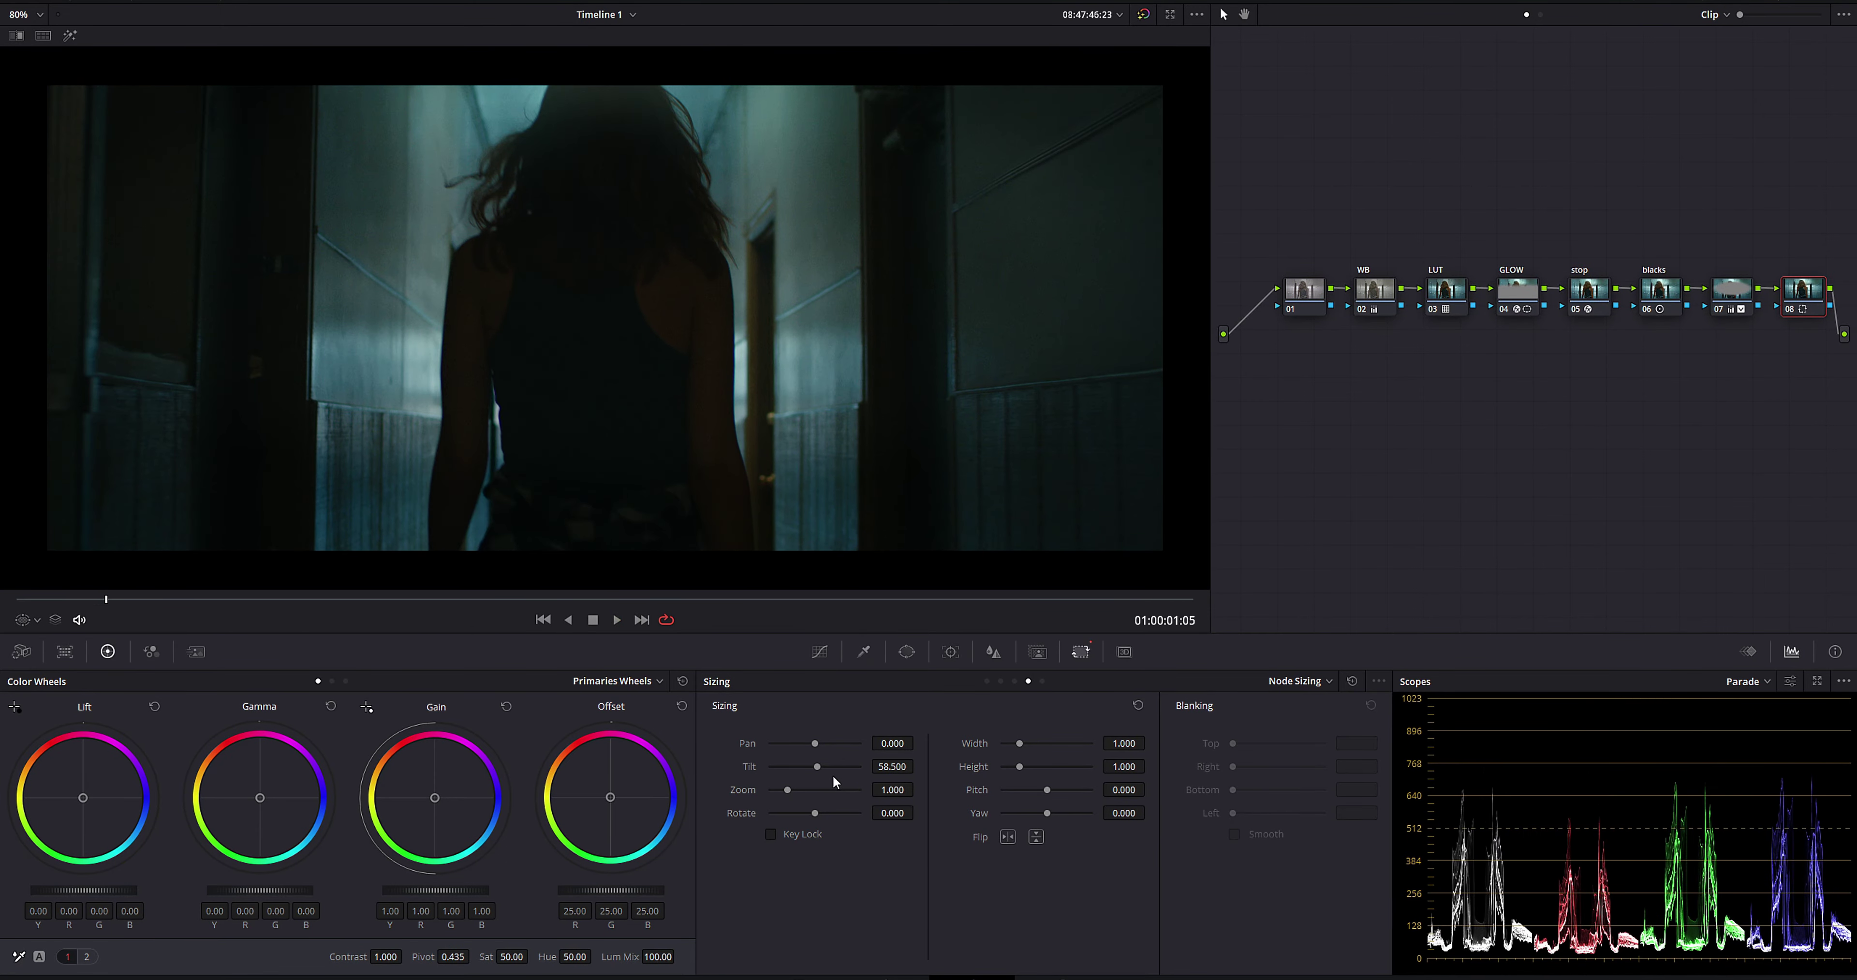
{"action": "key", "text": "space"}
{"action": "key", "text": "shift+d"}
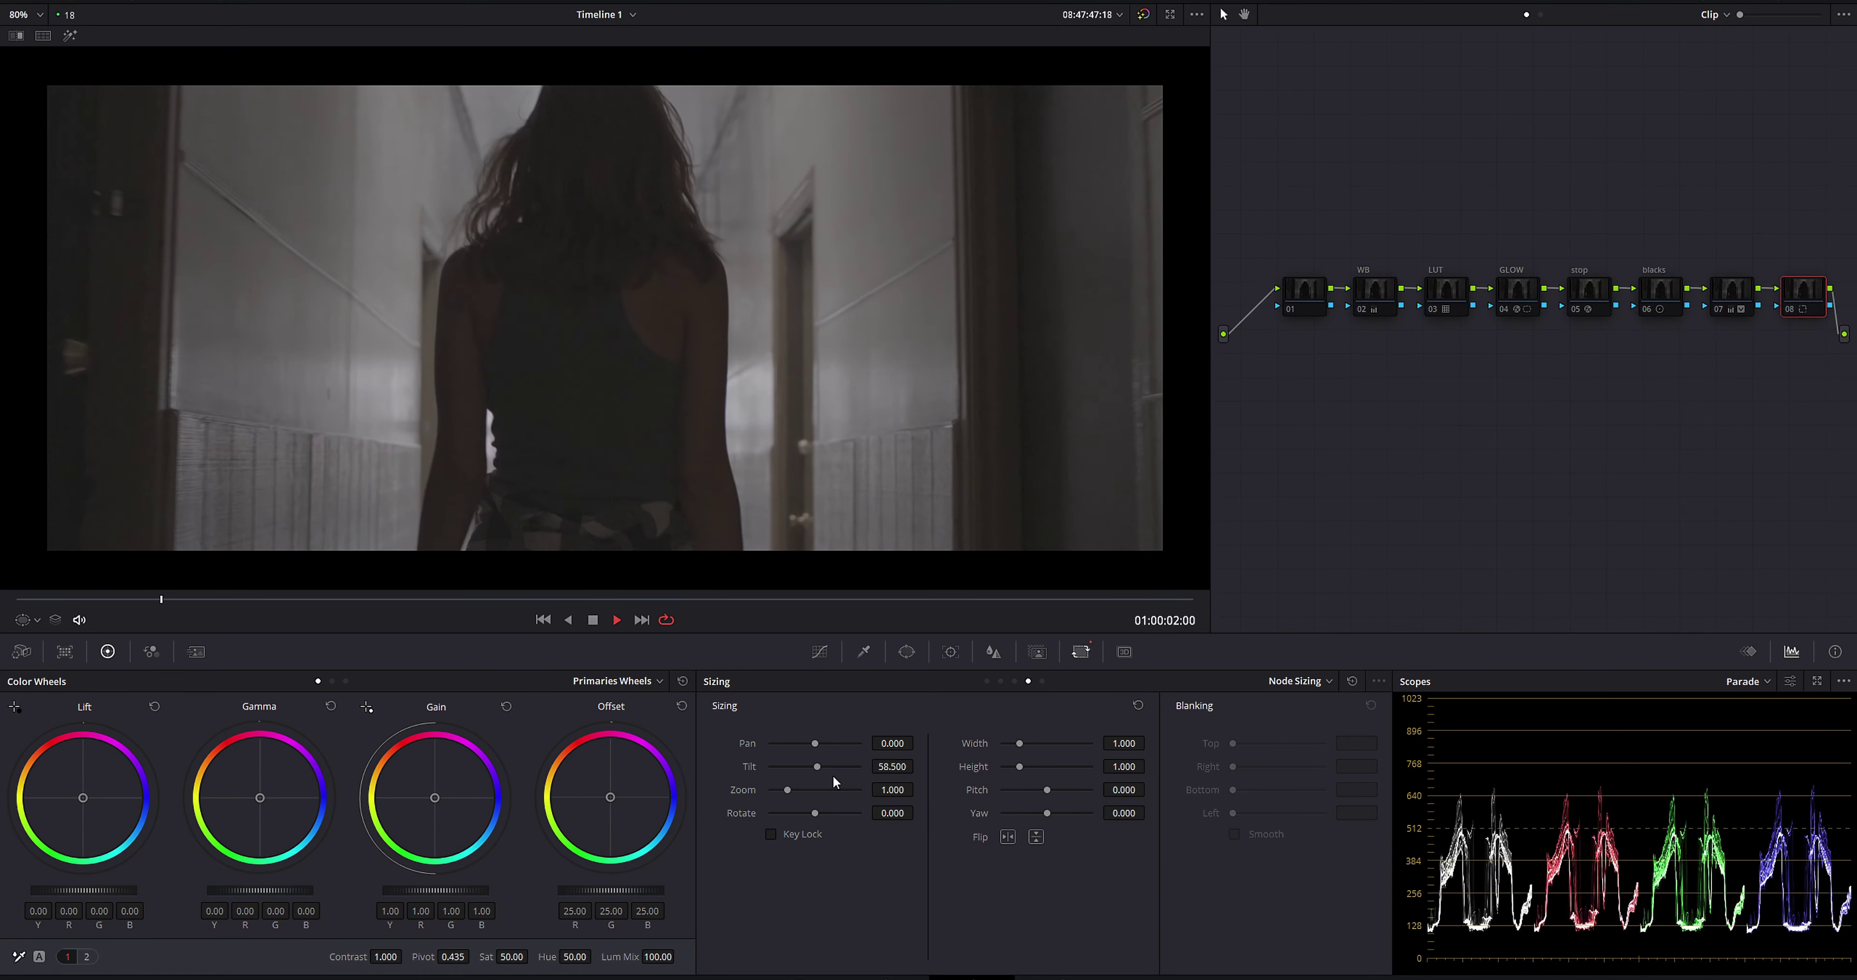
{"action": "key", "text": "space"}
{"action": "key", "text": "shift+d"}
{"action": "key", "text": "shift+f"}
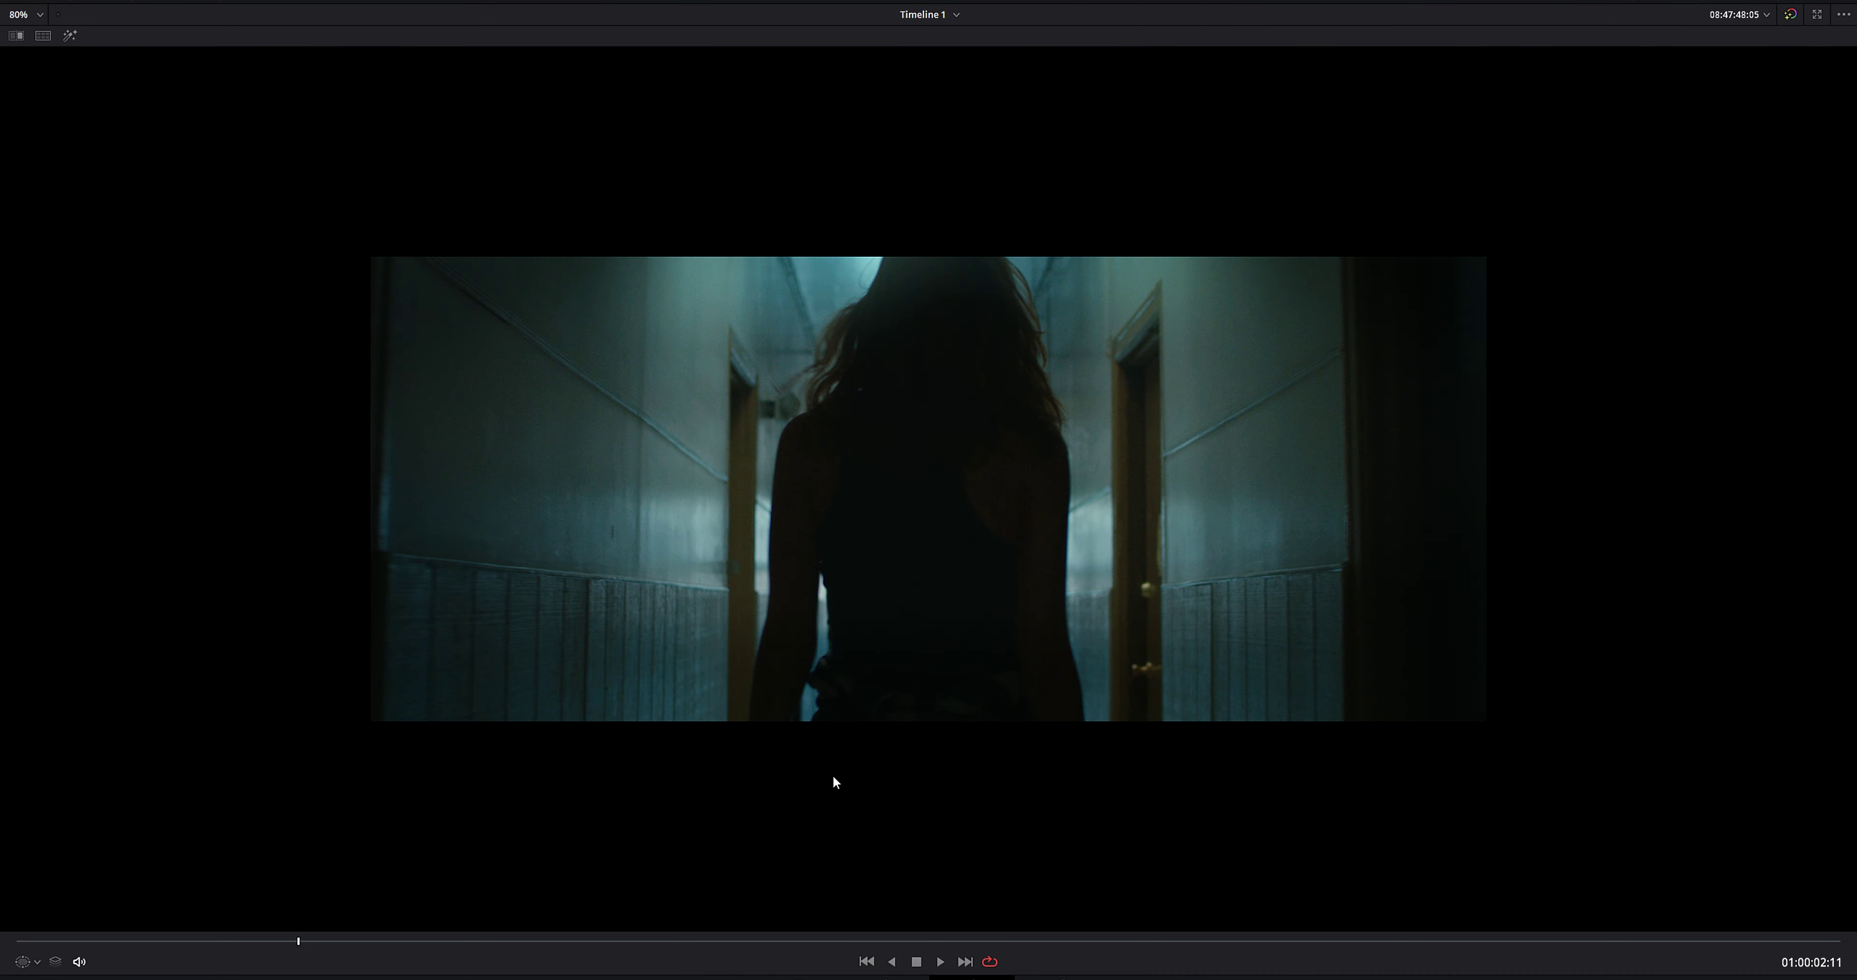